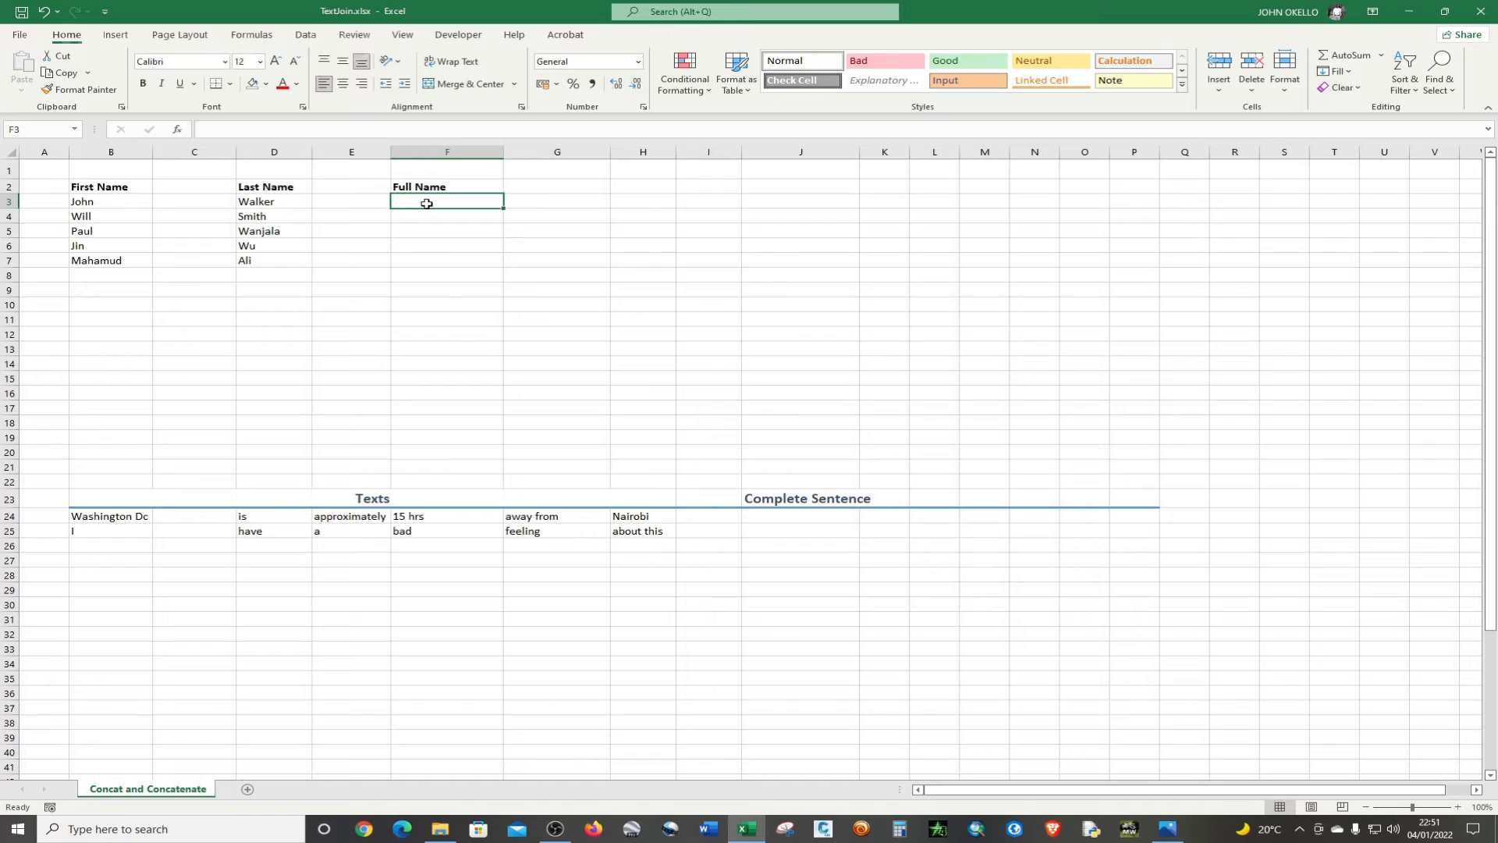
- Start a TEXTJOIN formula in cell F3 and consult the argument descriptions in the TextJoin.JPG image in Photos
type("=")
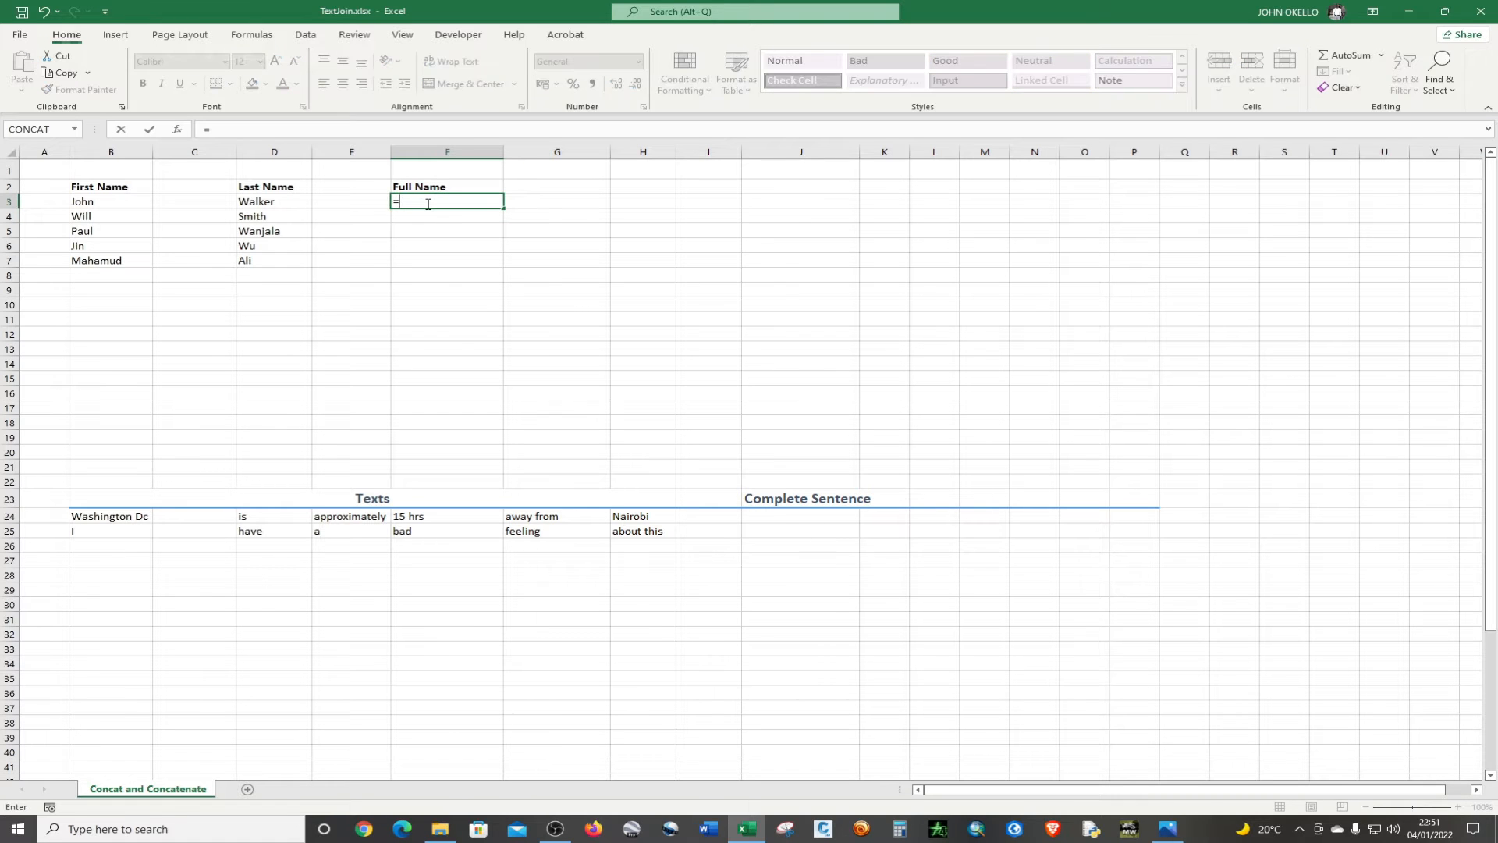
type("textjoi")
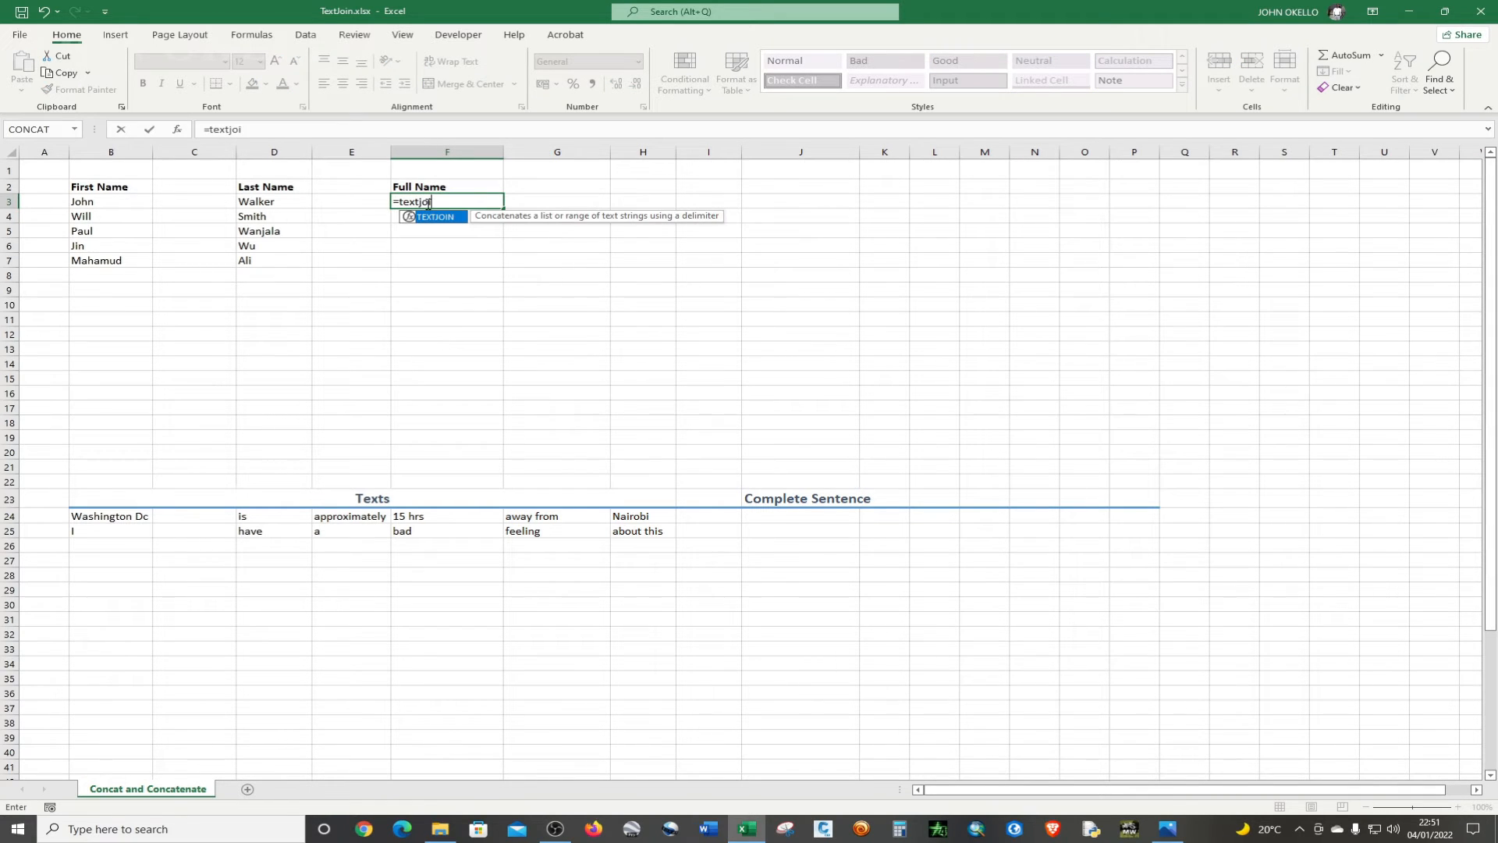
type("n")
double_click(452, 218)
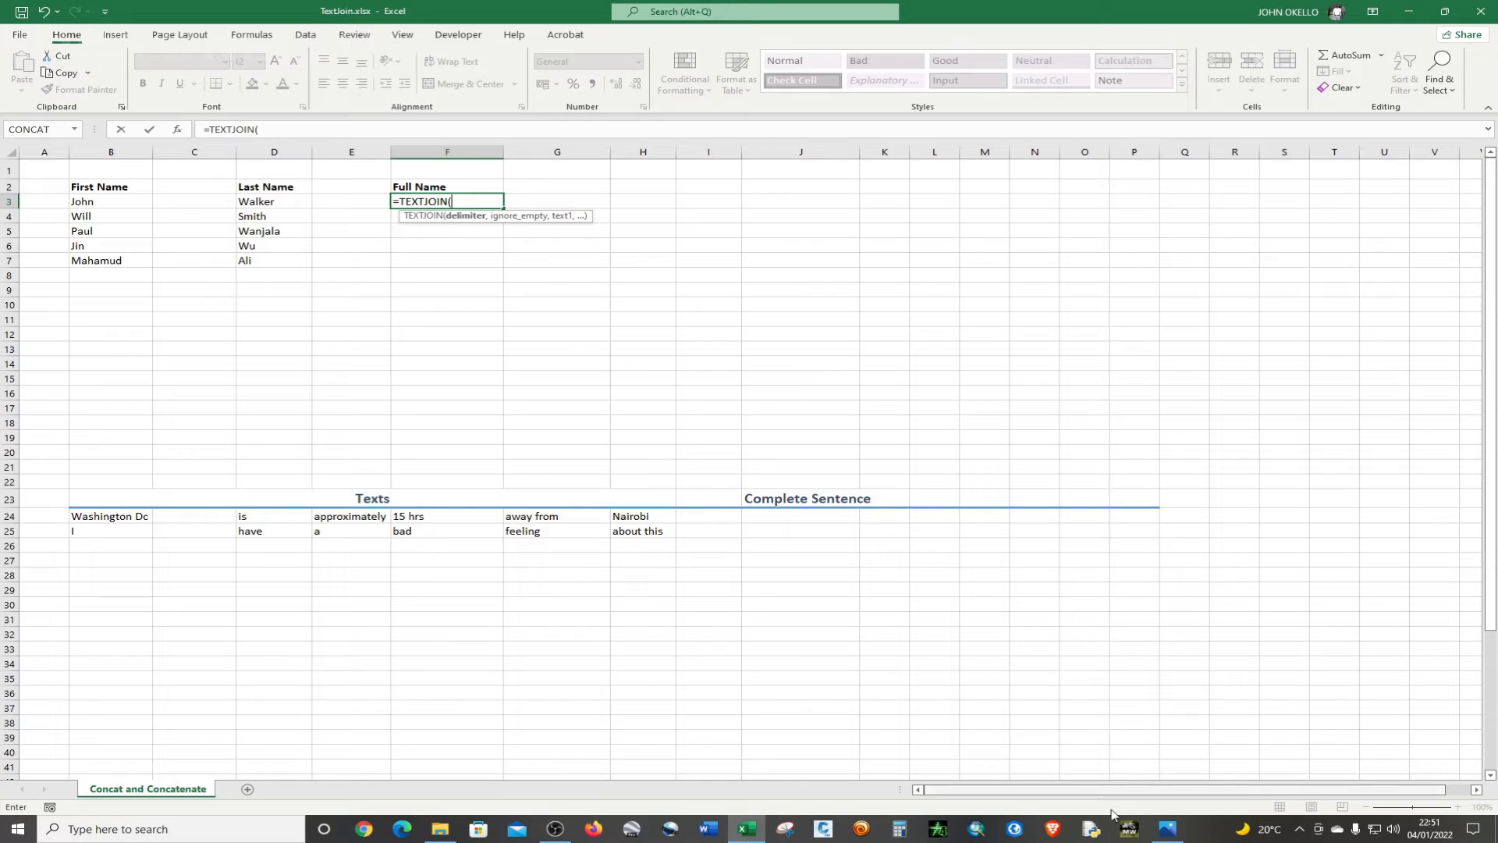
left_click(1168, 830)
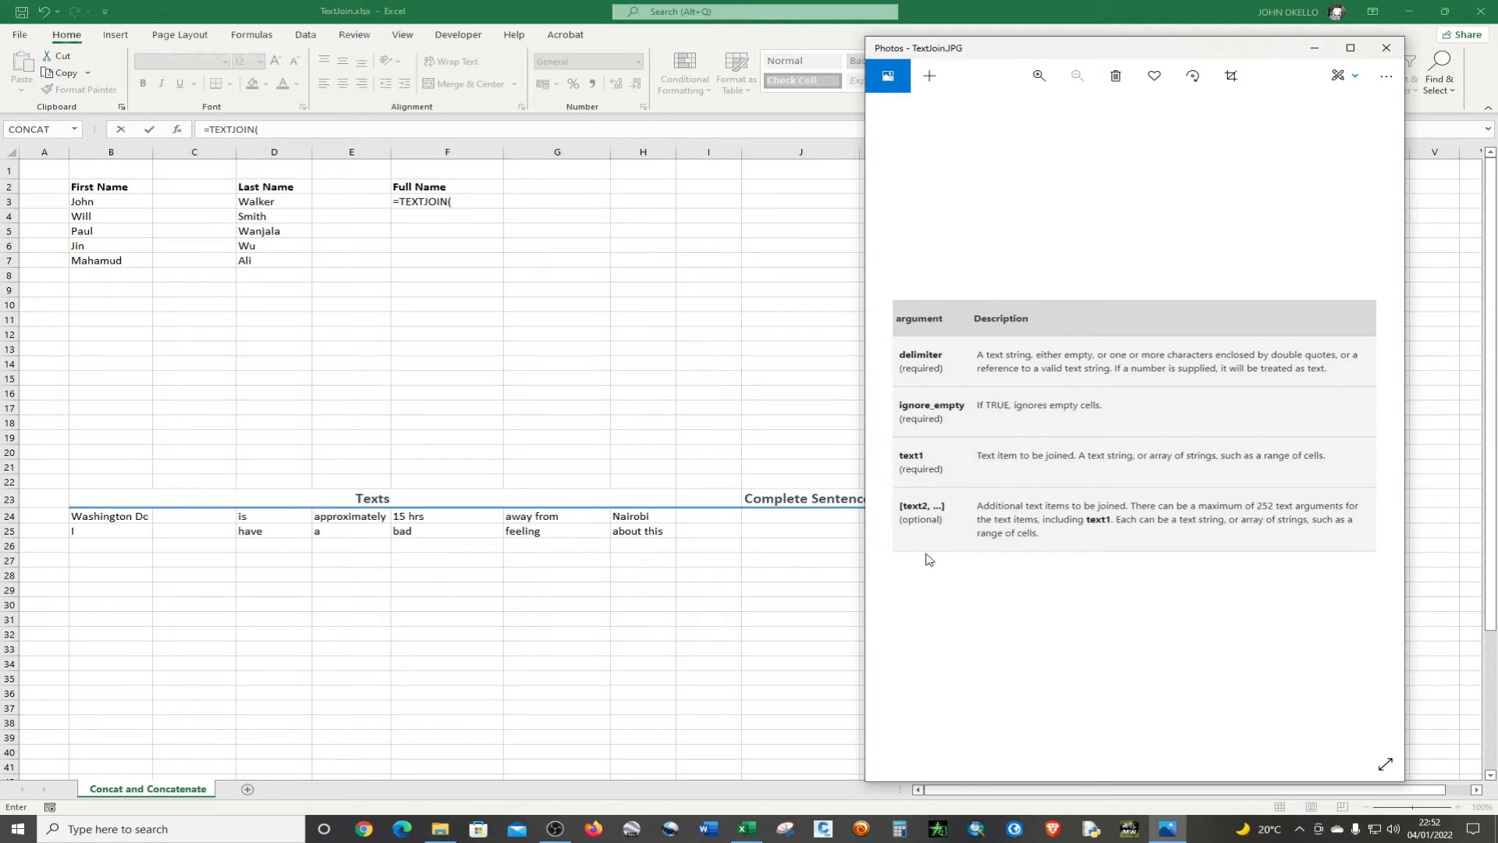
left_click(1383, 49)
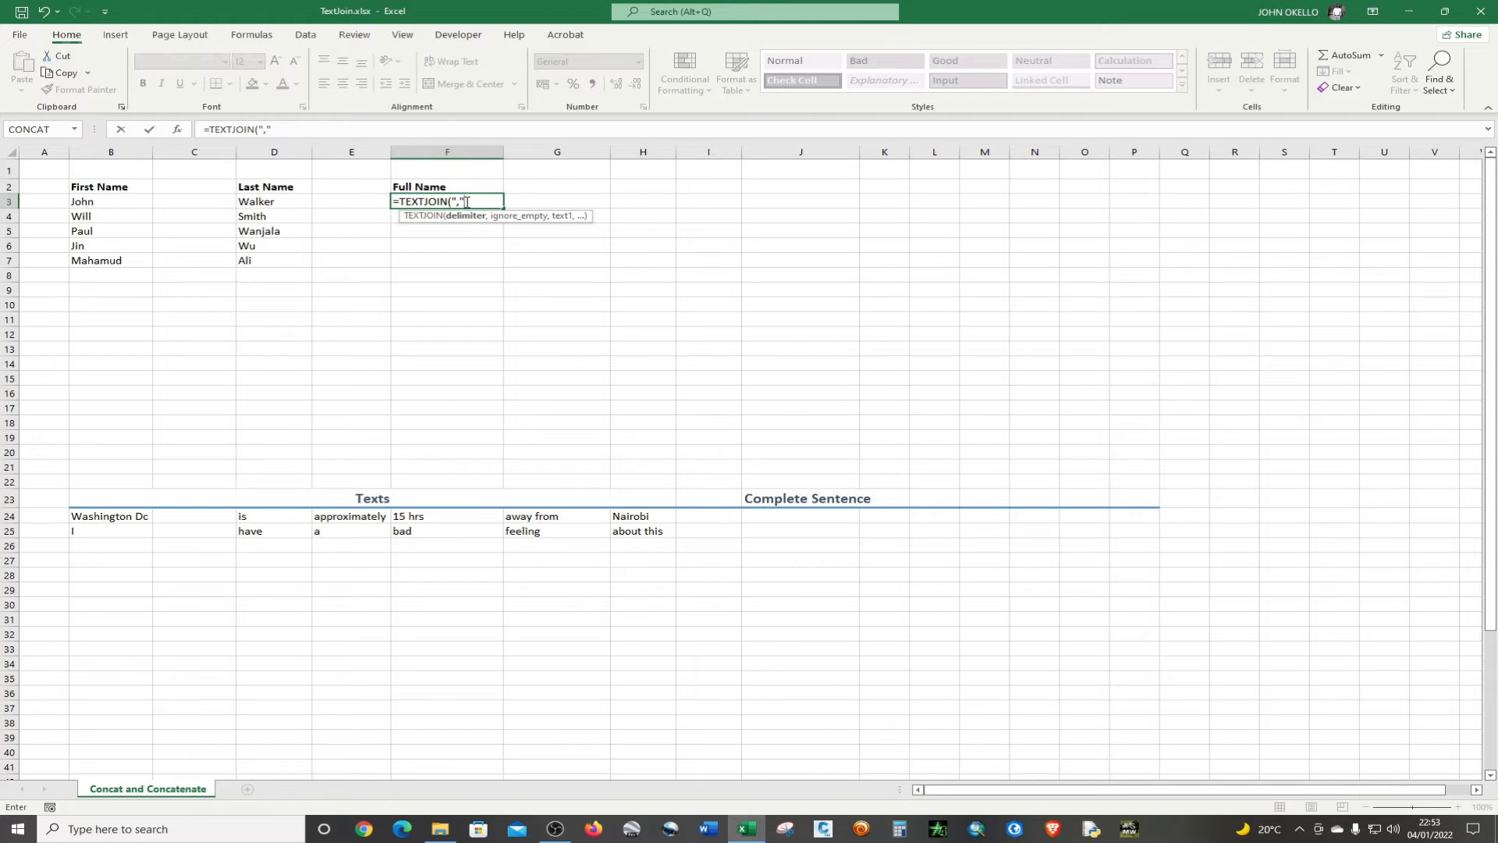
- Complete the F3 formula with a comma delimiter, TRUE for ignoring empty cells, and B2, C2 and D3 as the texts
type(",")
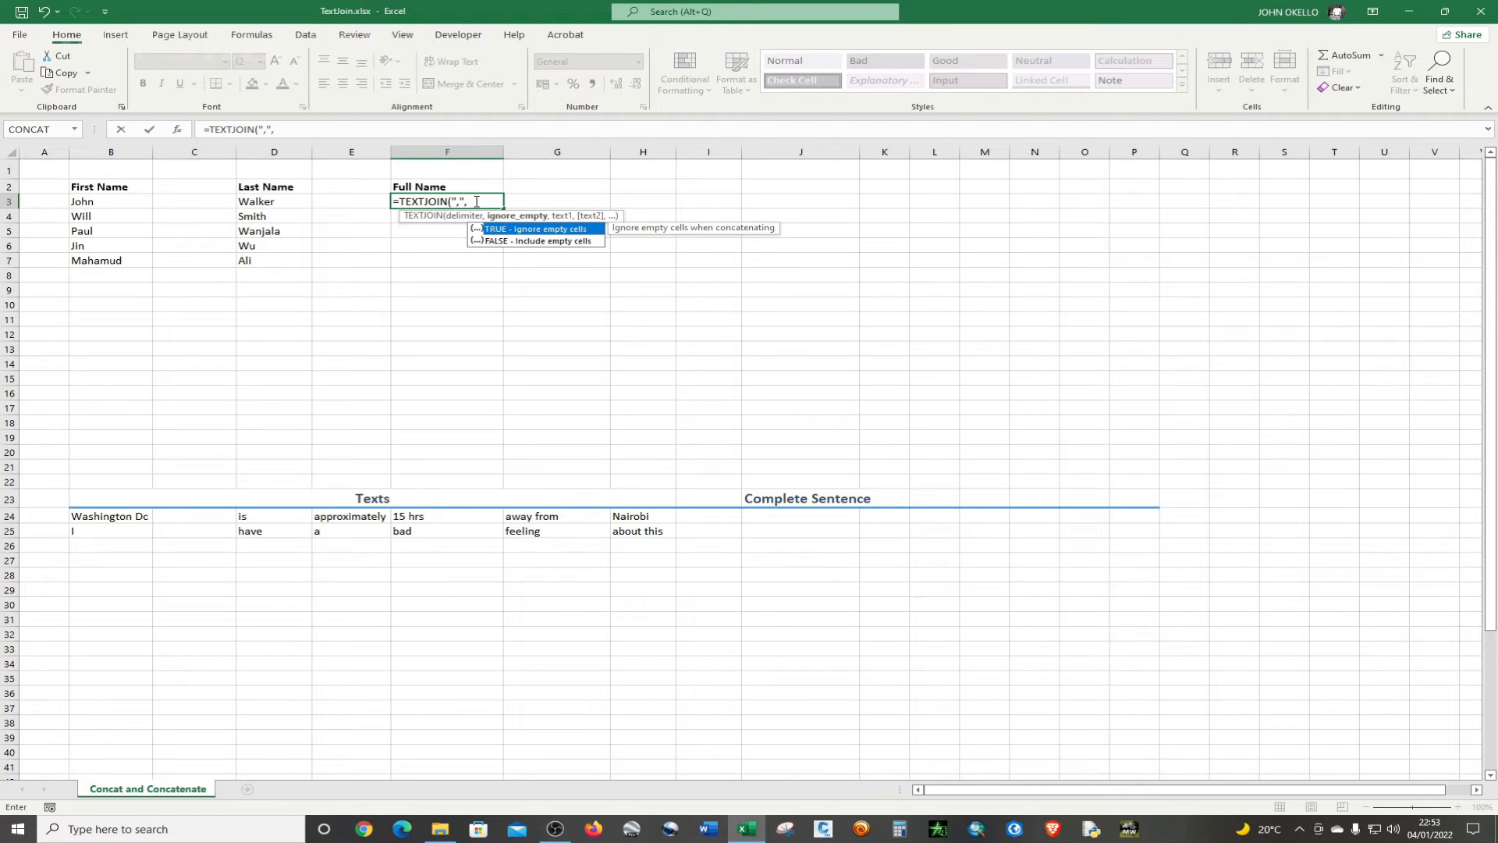
type("true,")
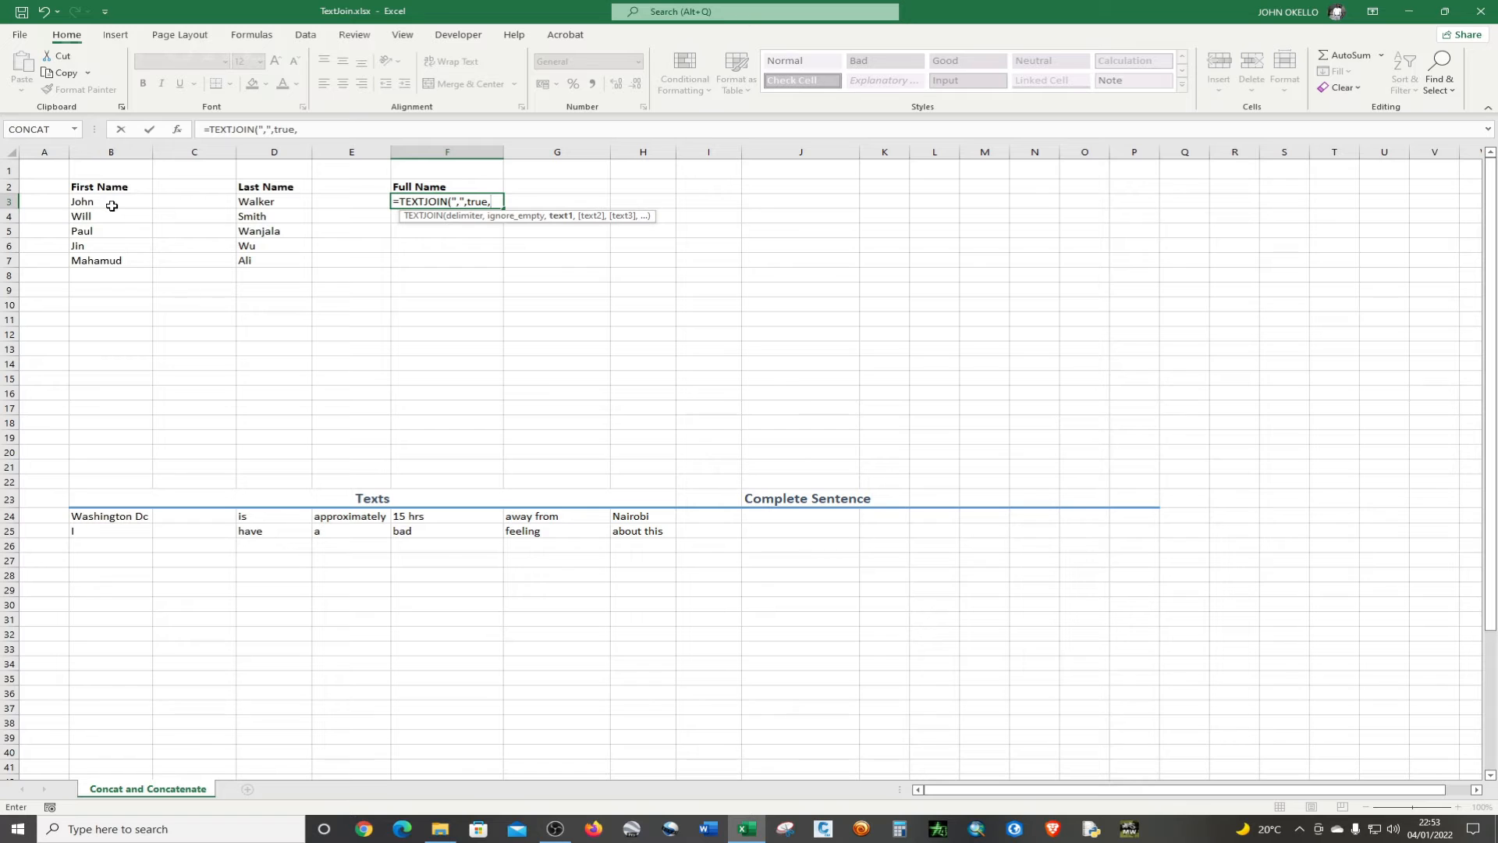
type("B2")
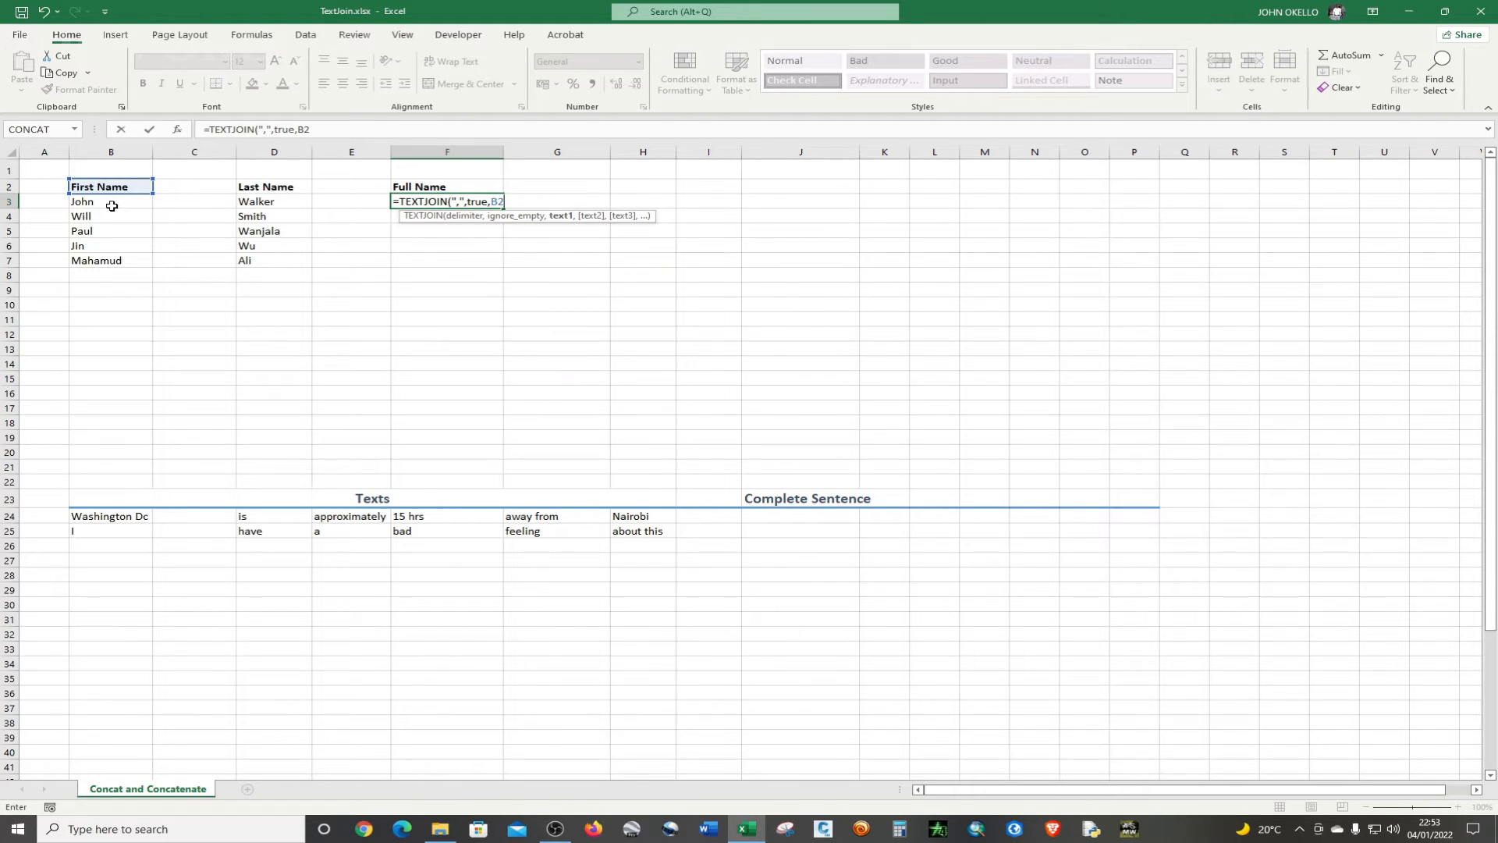
type(",C")
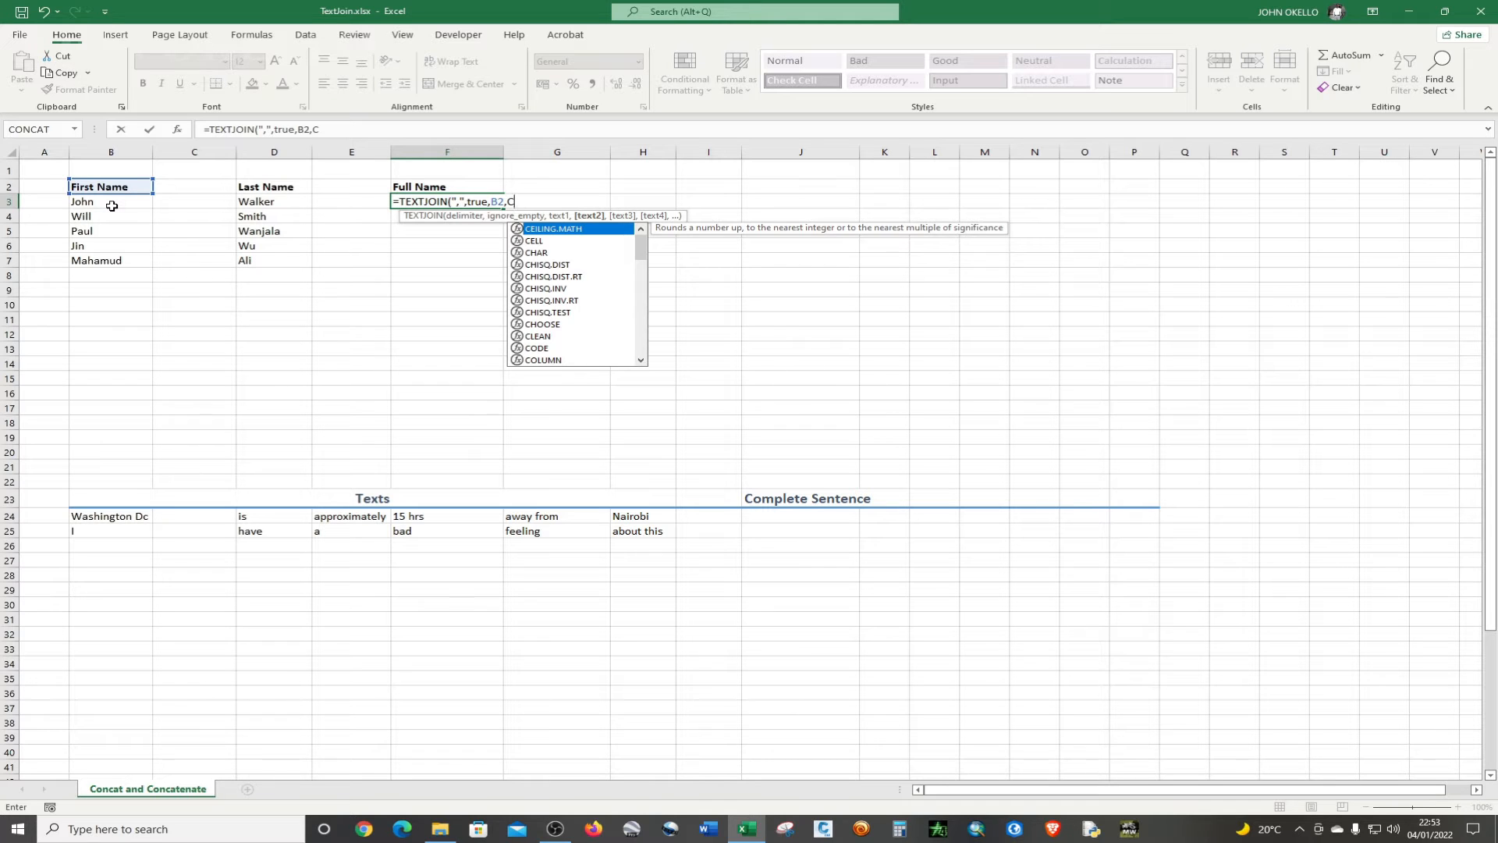
type("2")
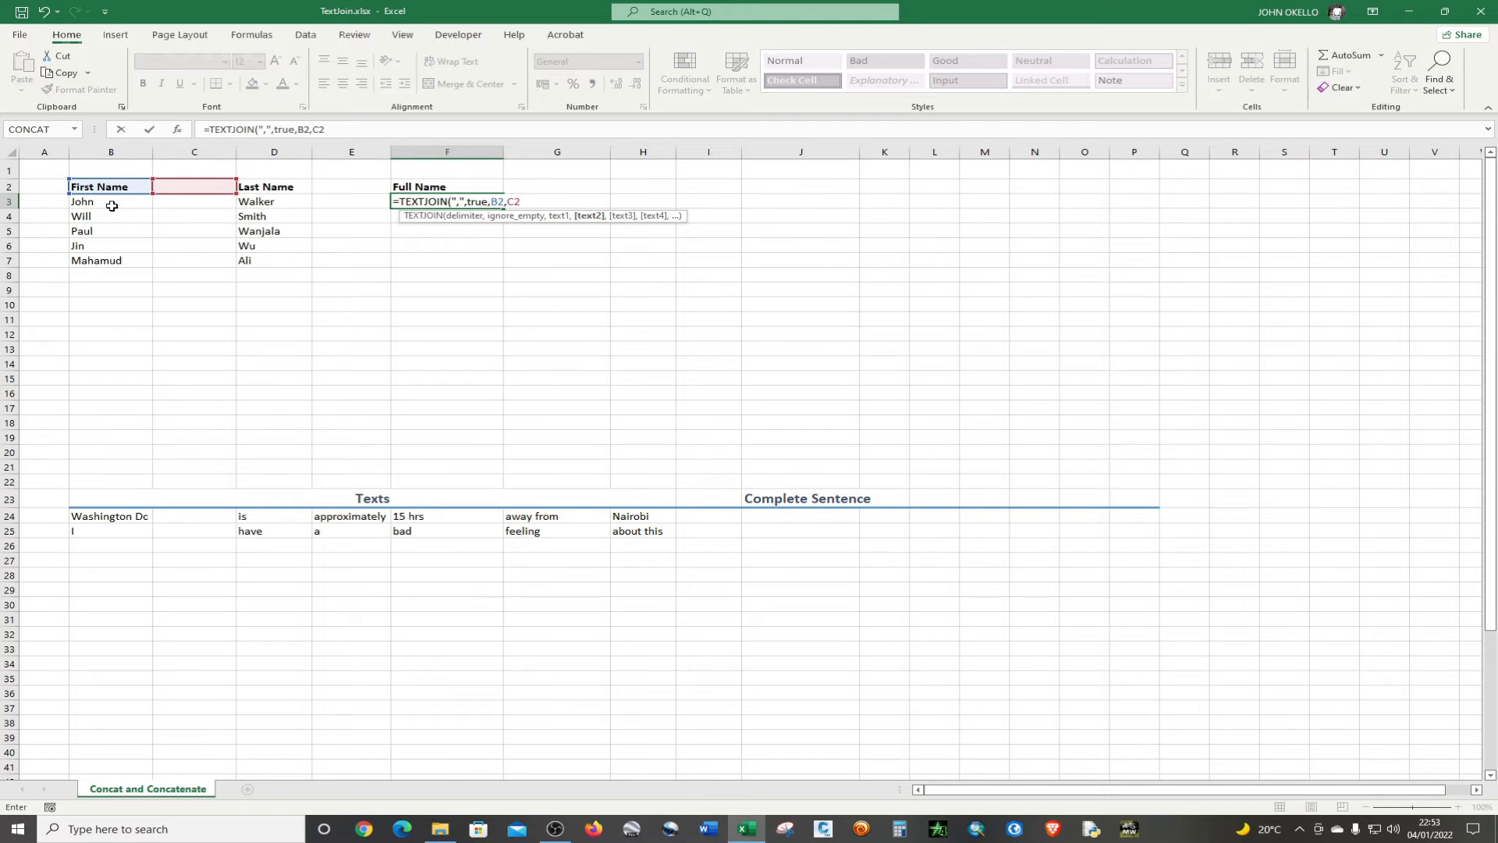
type(",D")
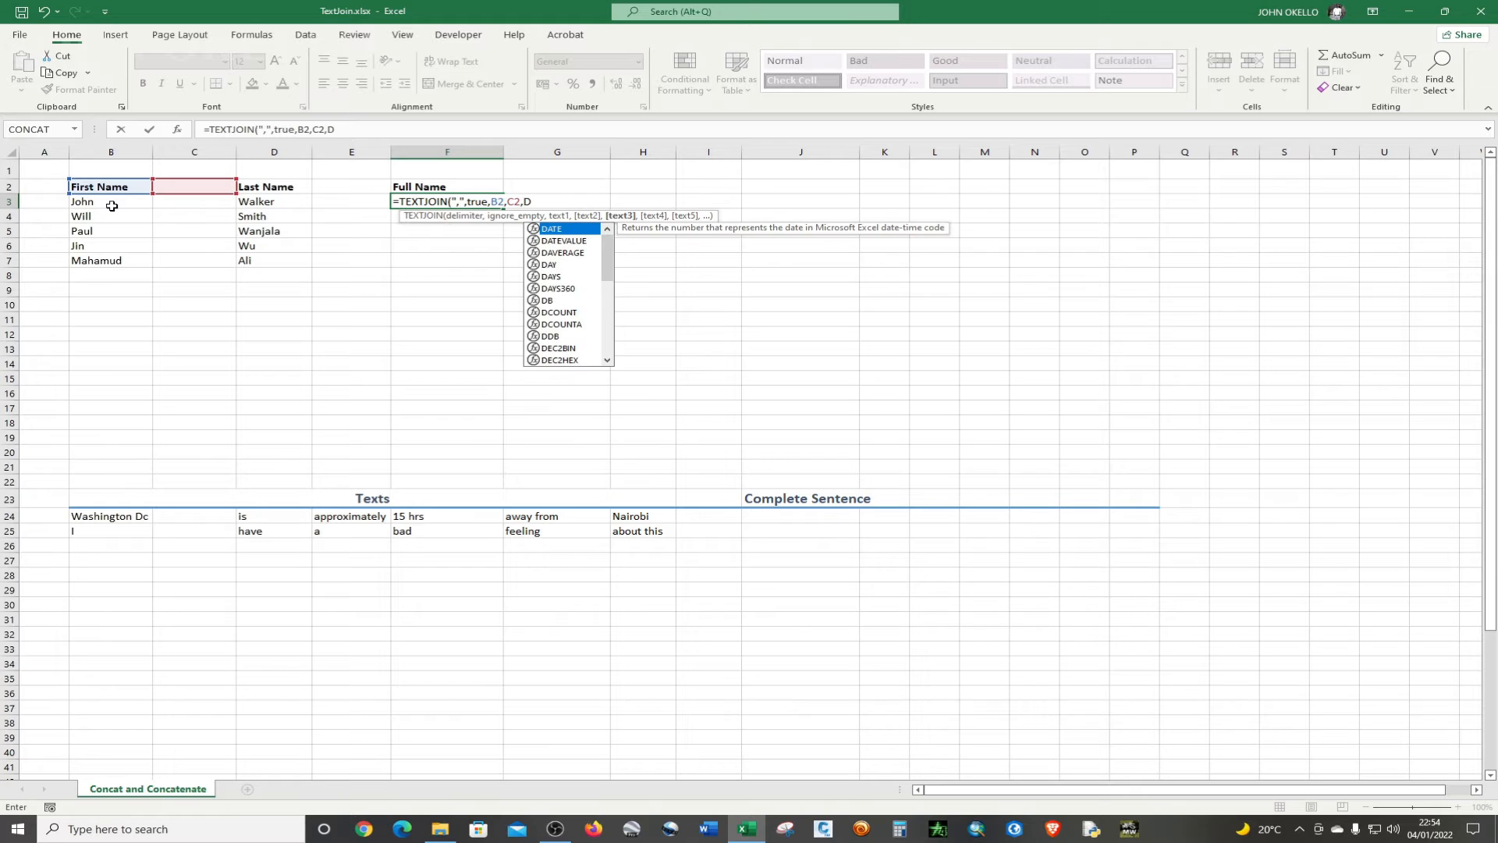
type("3")
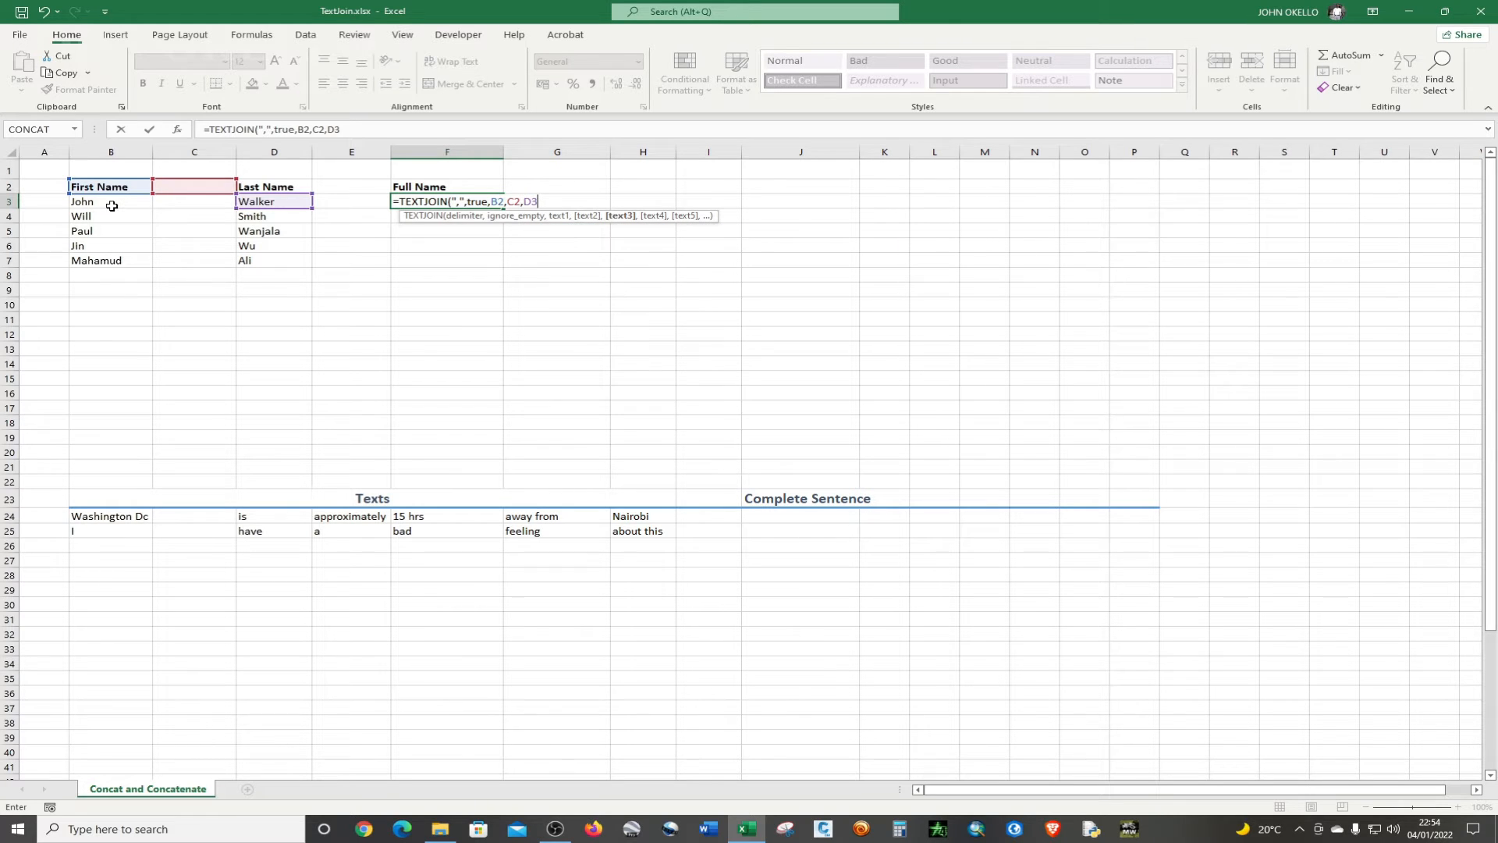
type(")")
key("Return")
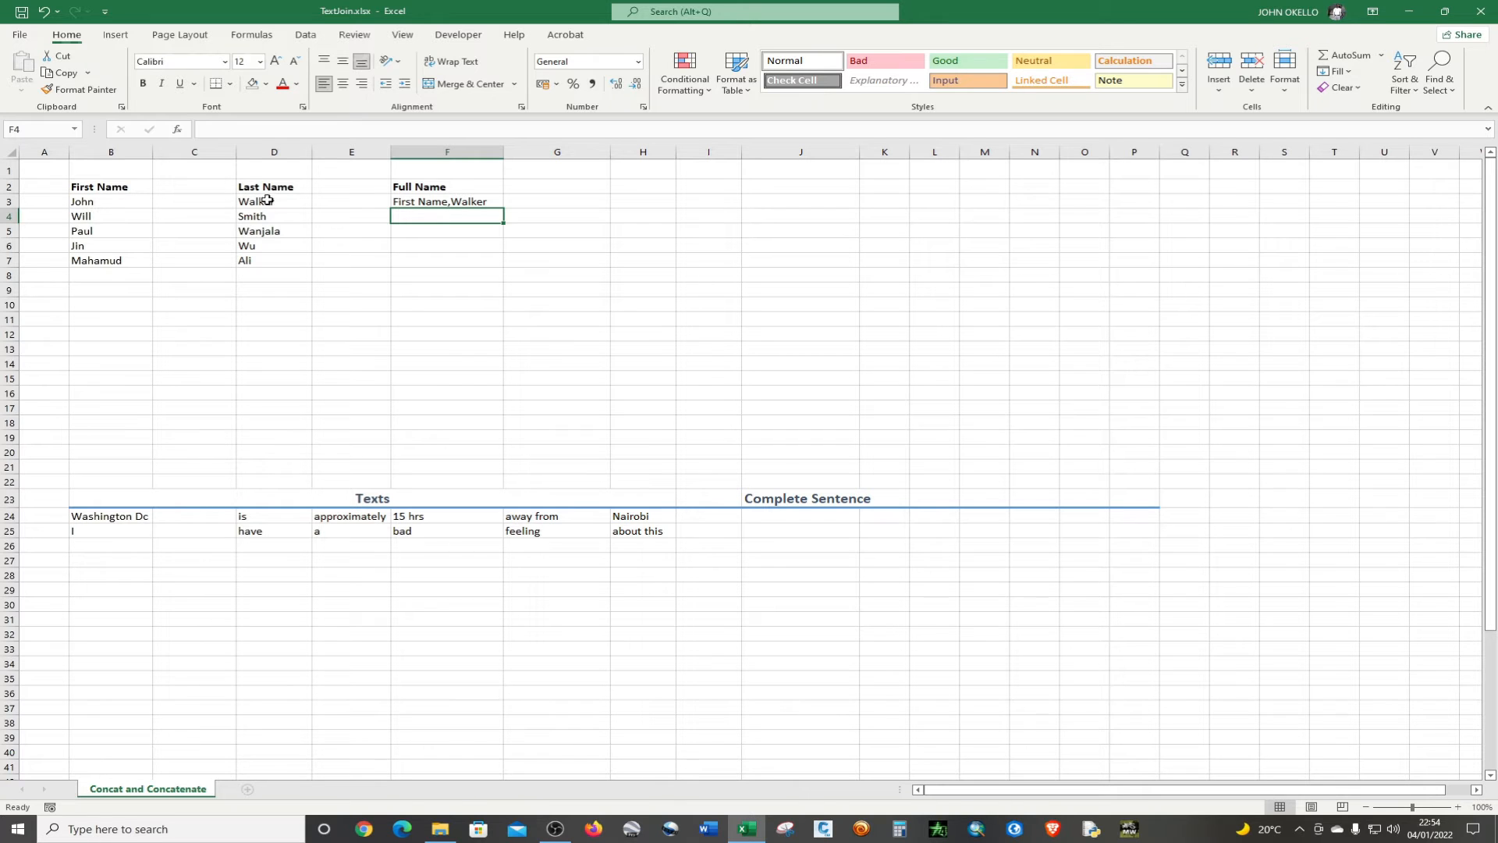
- Correct the first two text references in the F3 formula to B3 and C3
left_click(422, 203)
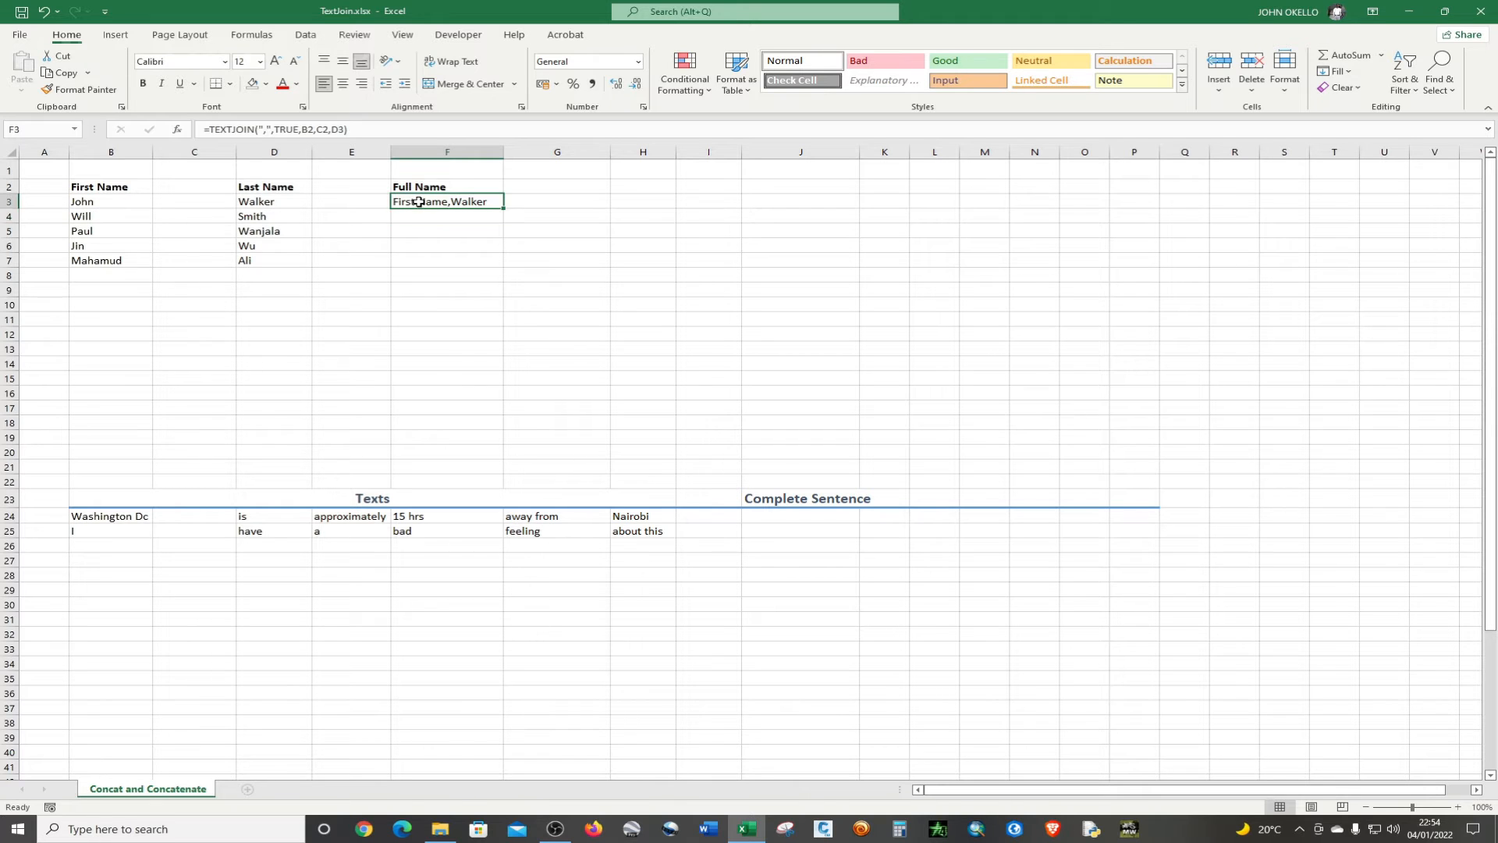
left_click(310, 130)
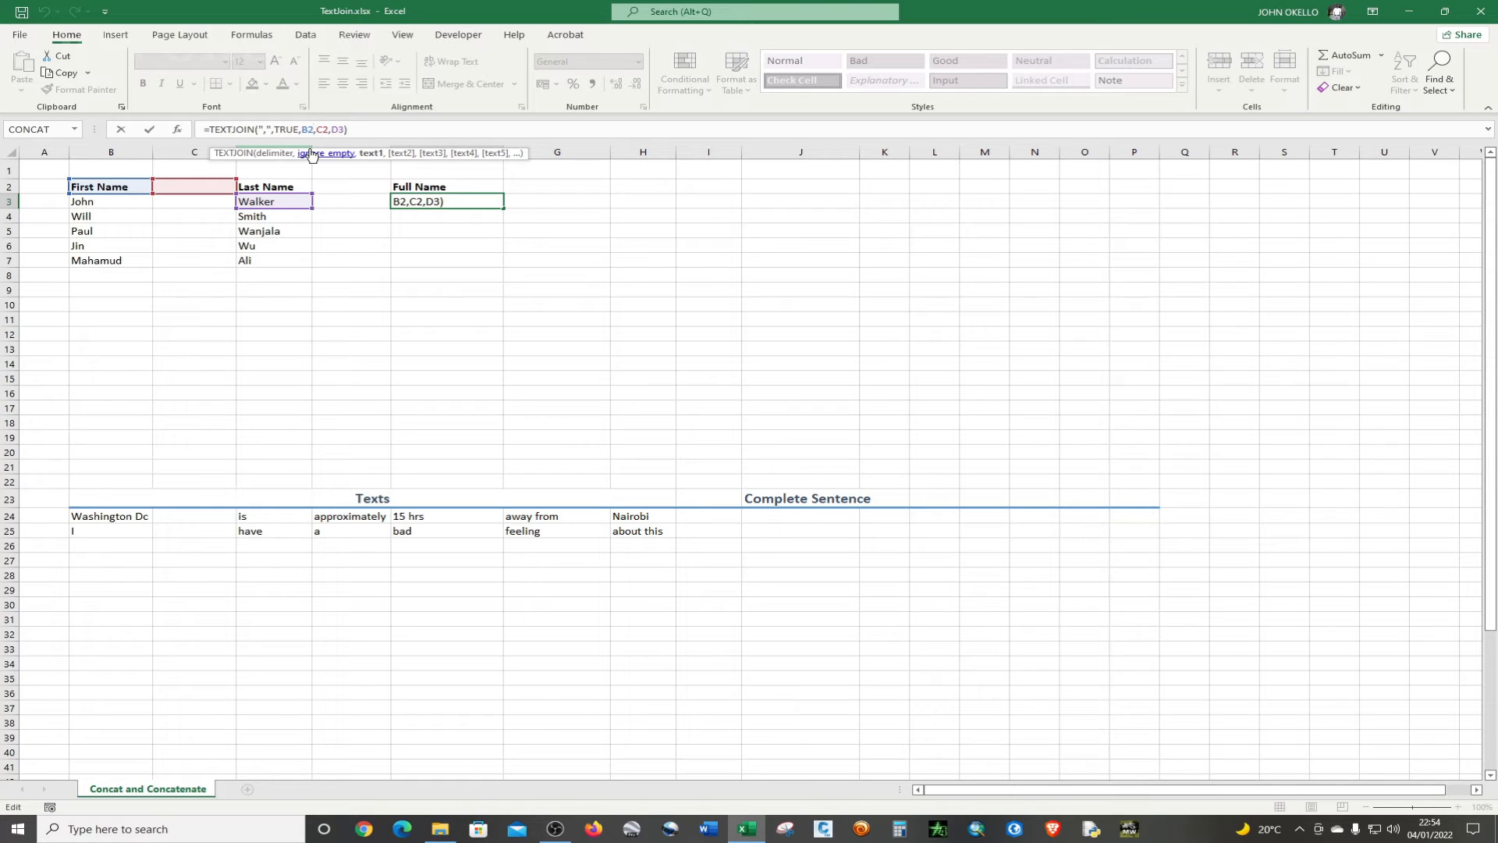
key("BackSpace")
type("3")
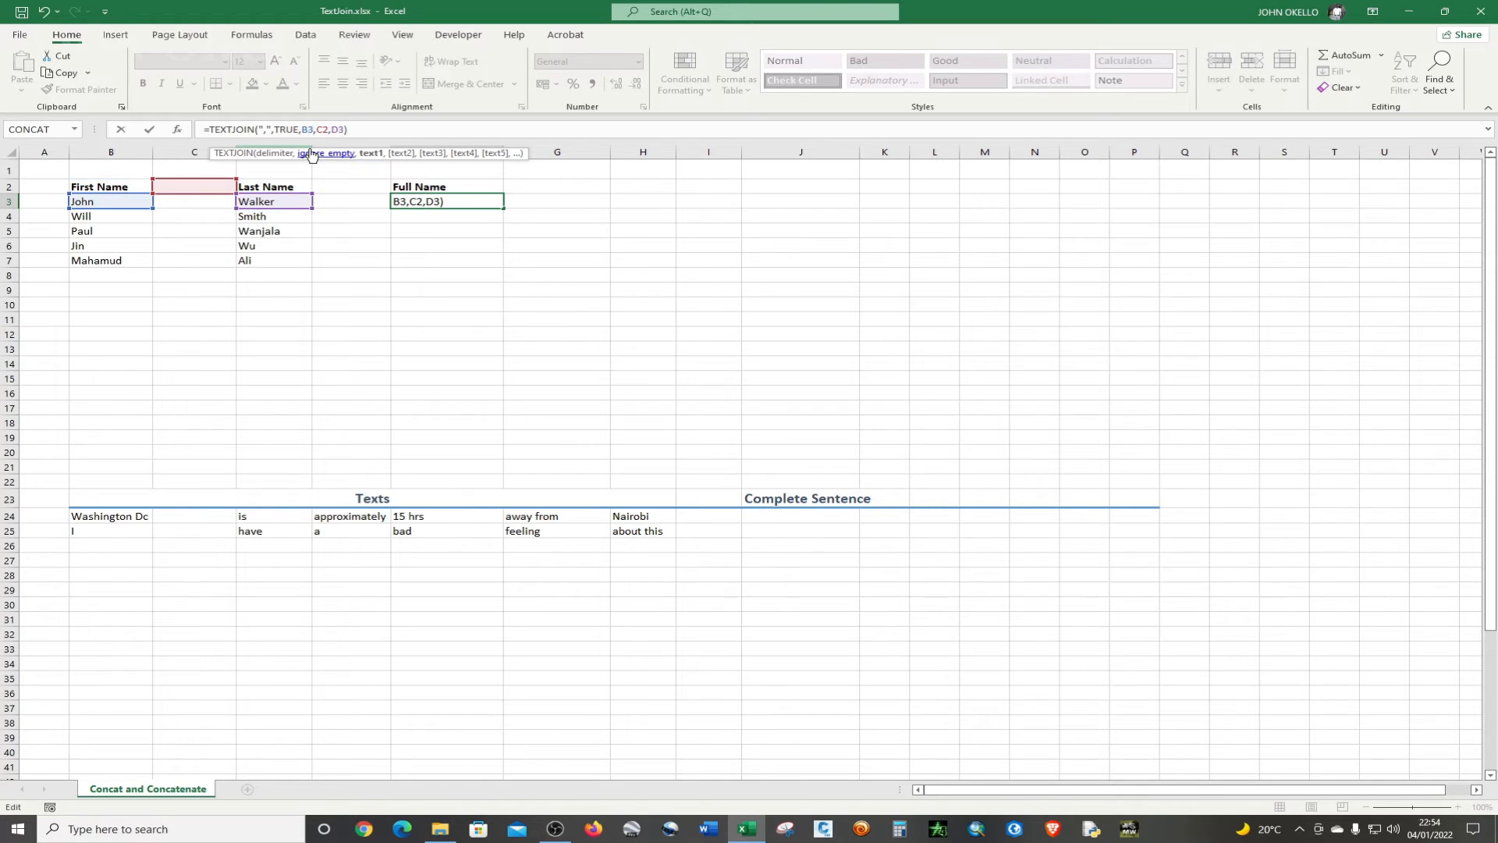
key("Right")
key("BackSpace")
type("3")
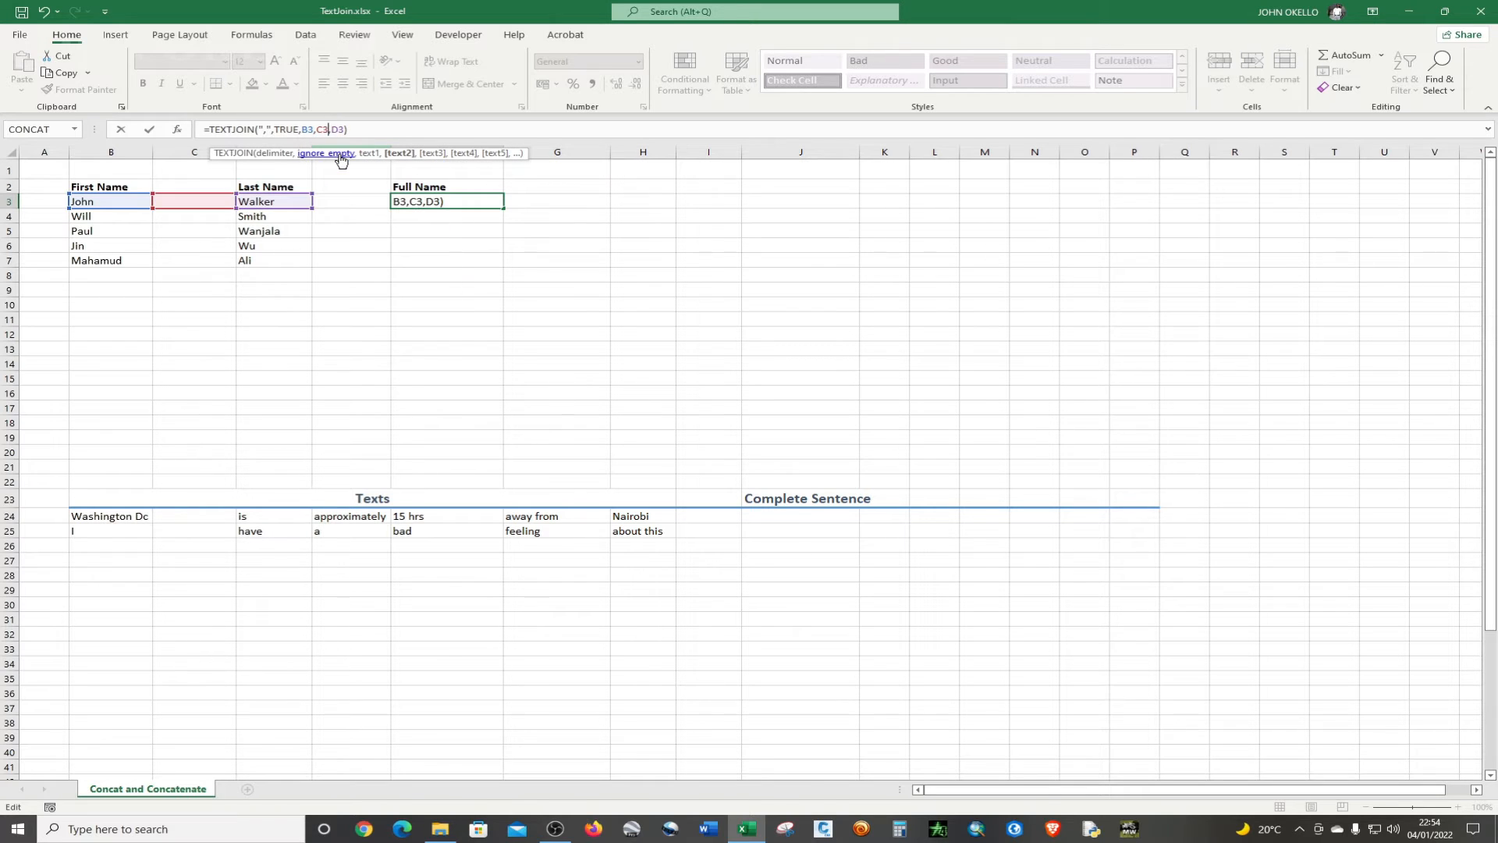
key("Return")
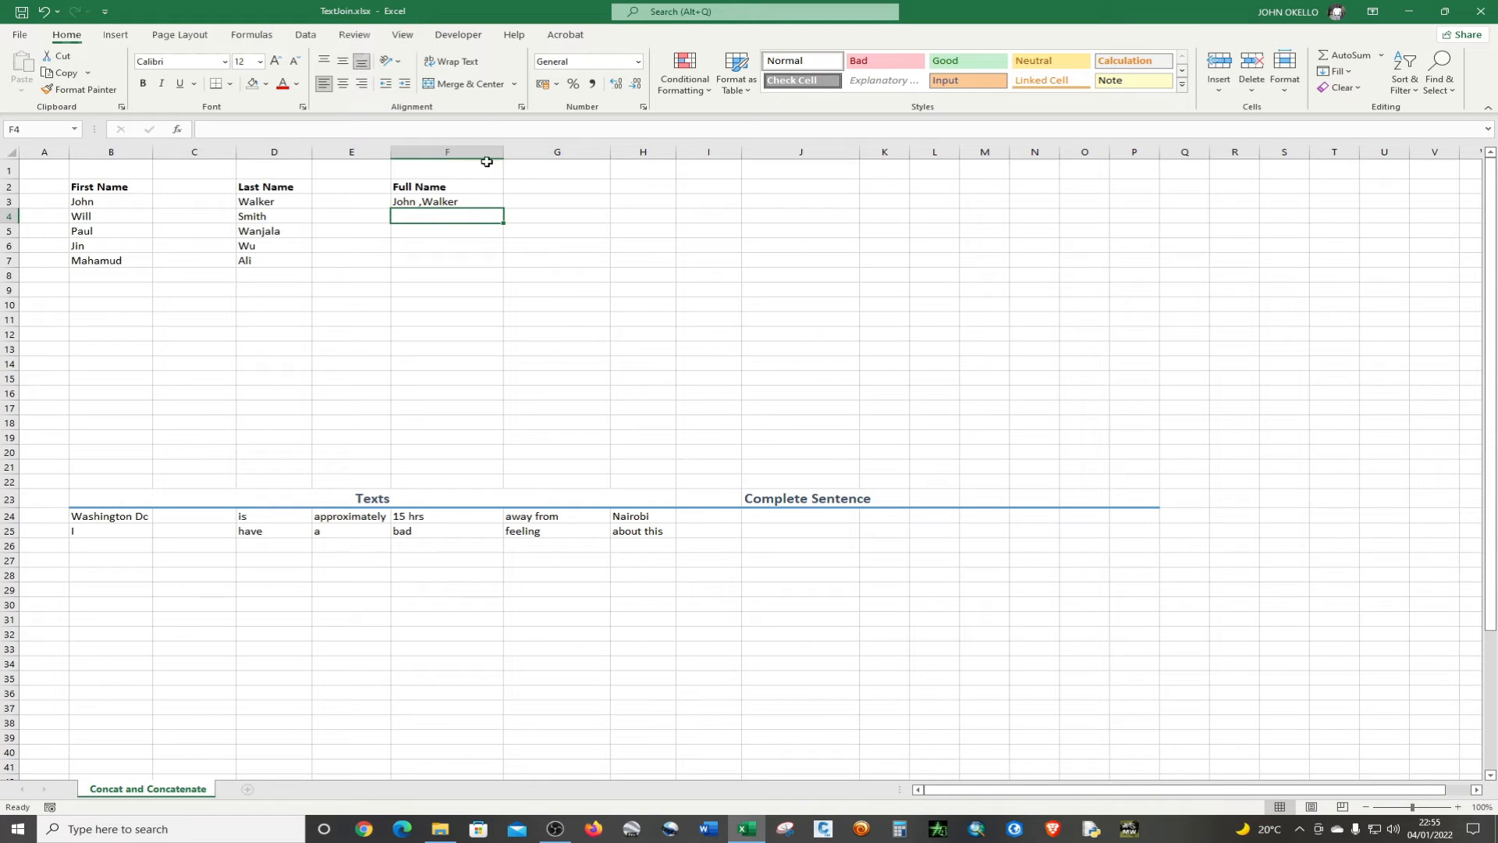
- Review the formula in F3 and start a new TEXTJOIN formula in cell F4
left_click(434, 202)
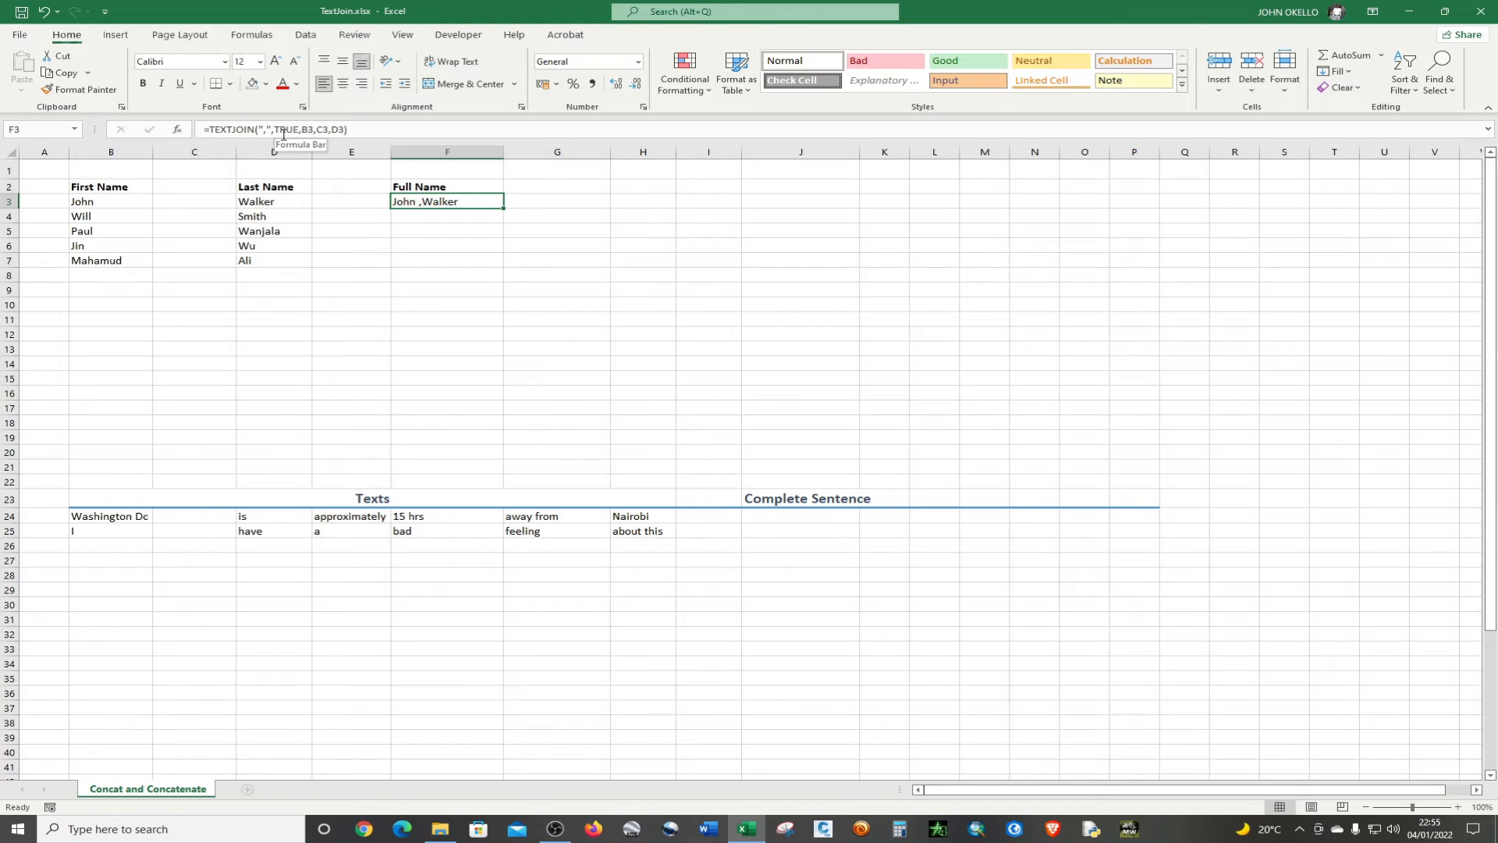
left_click(429, 215)
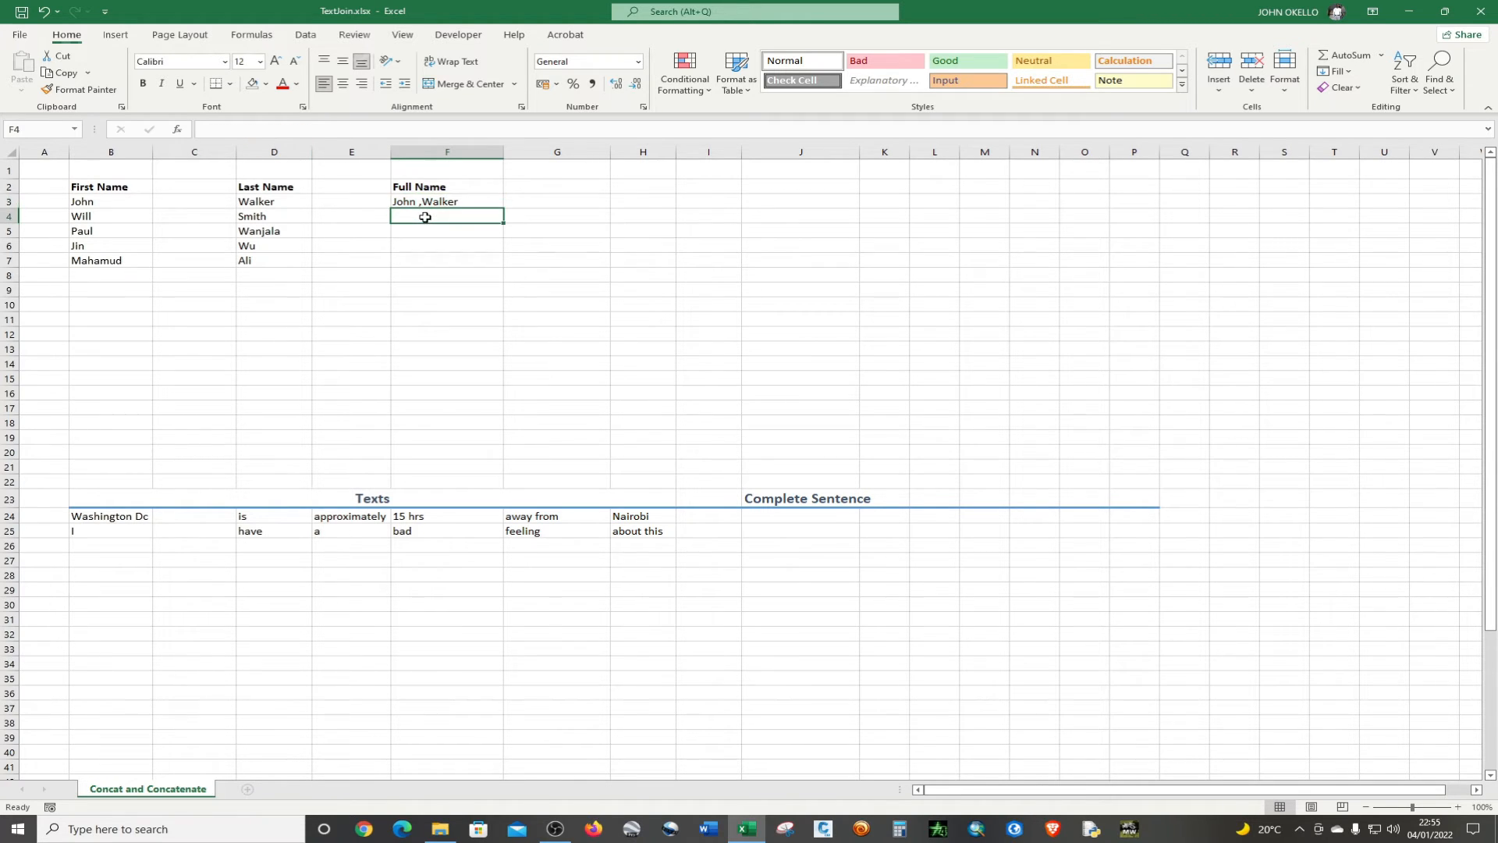
left_click(421, 200)
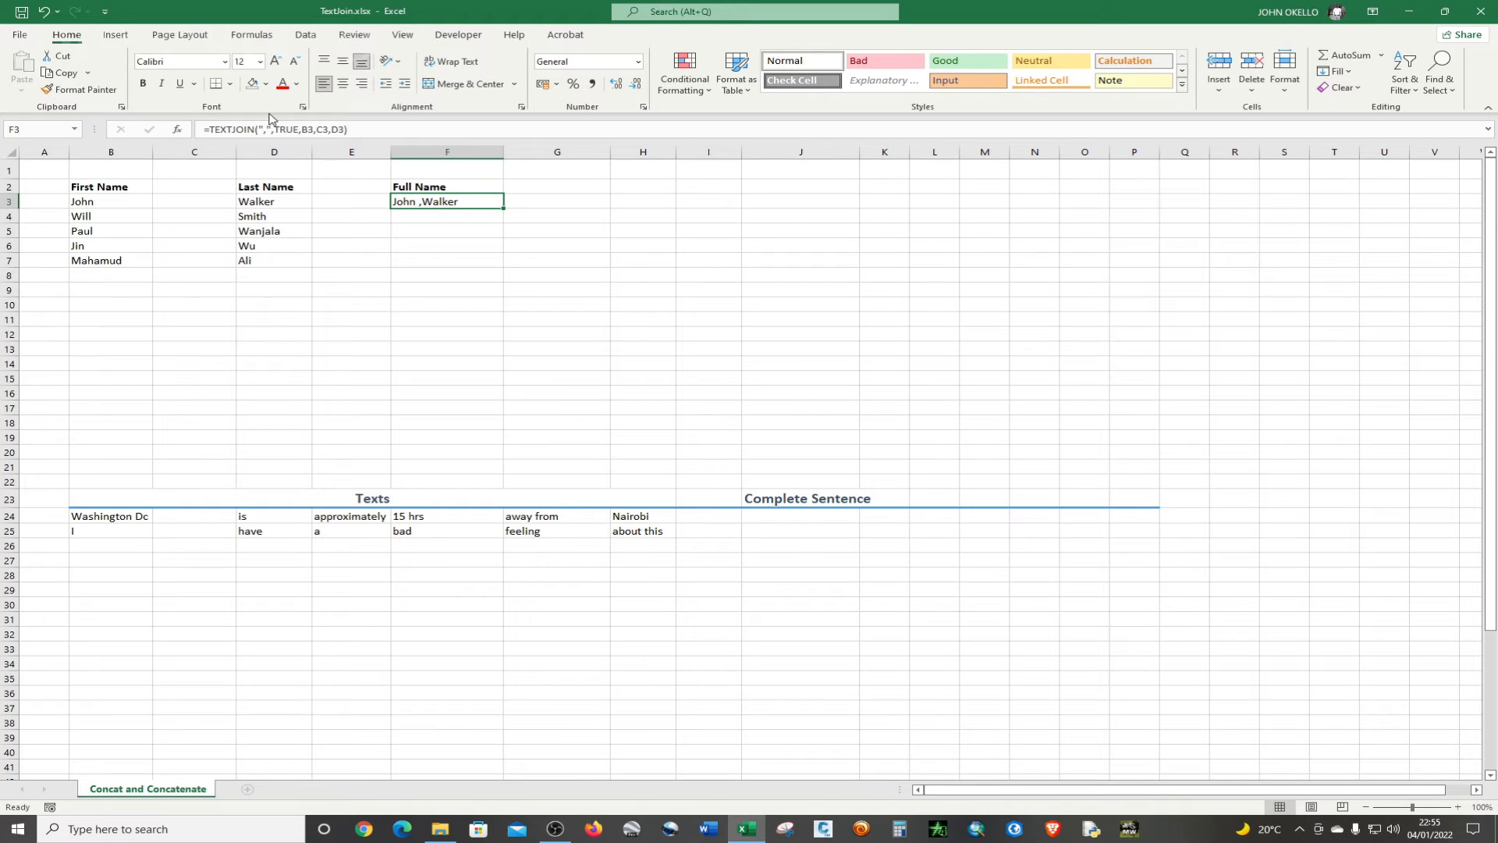
left_click(408, 215)
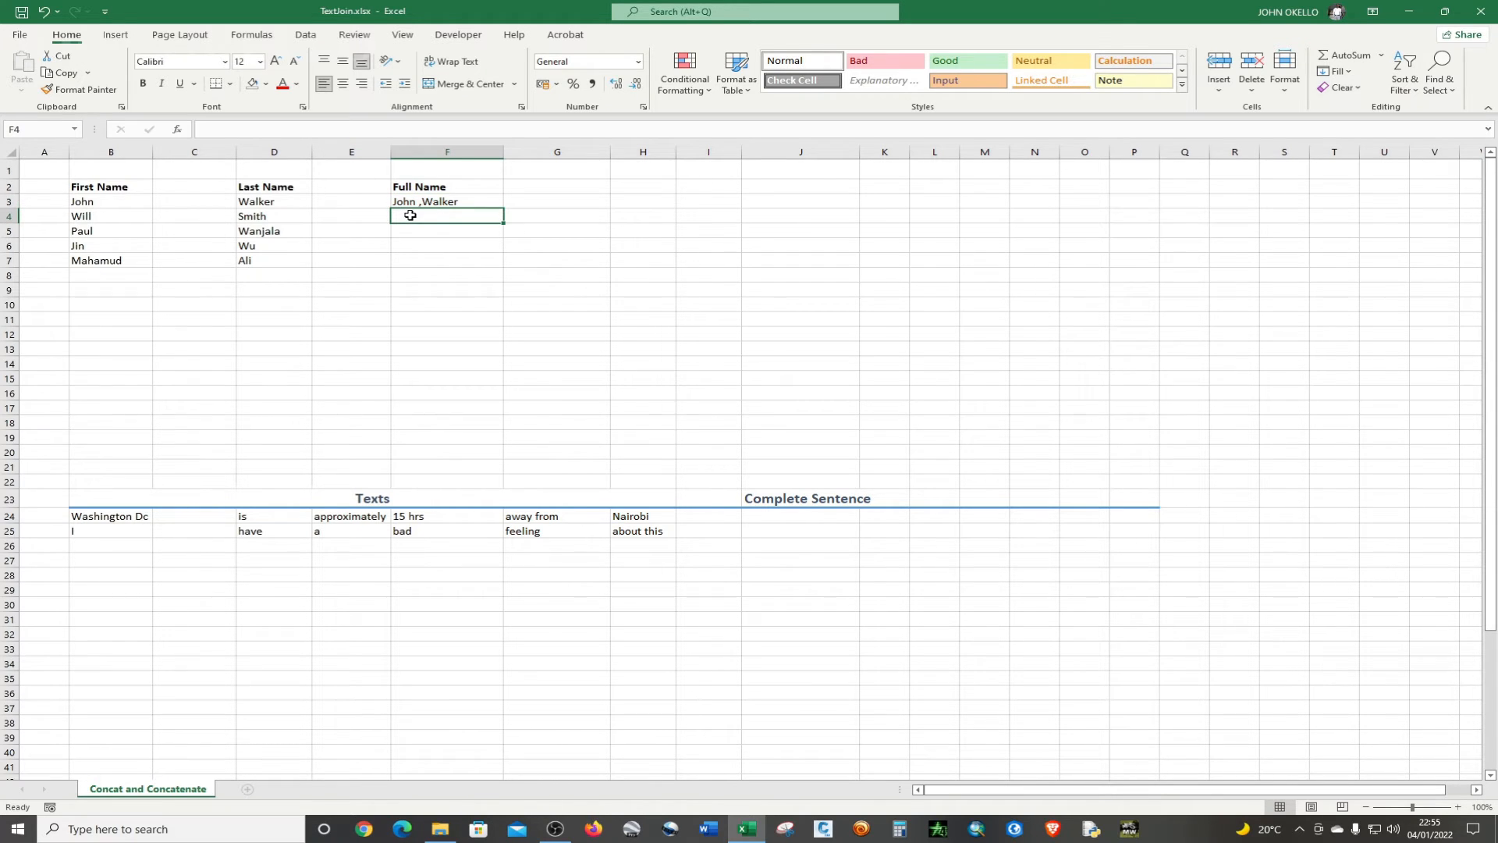
type("=")
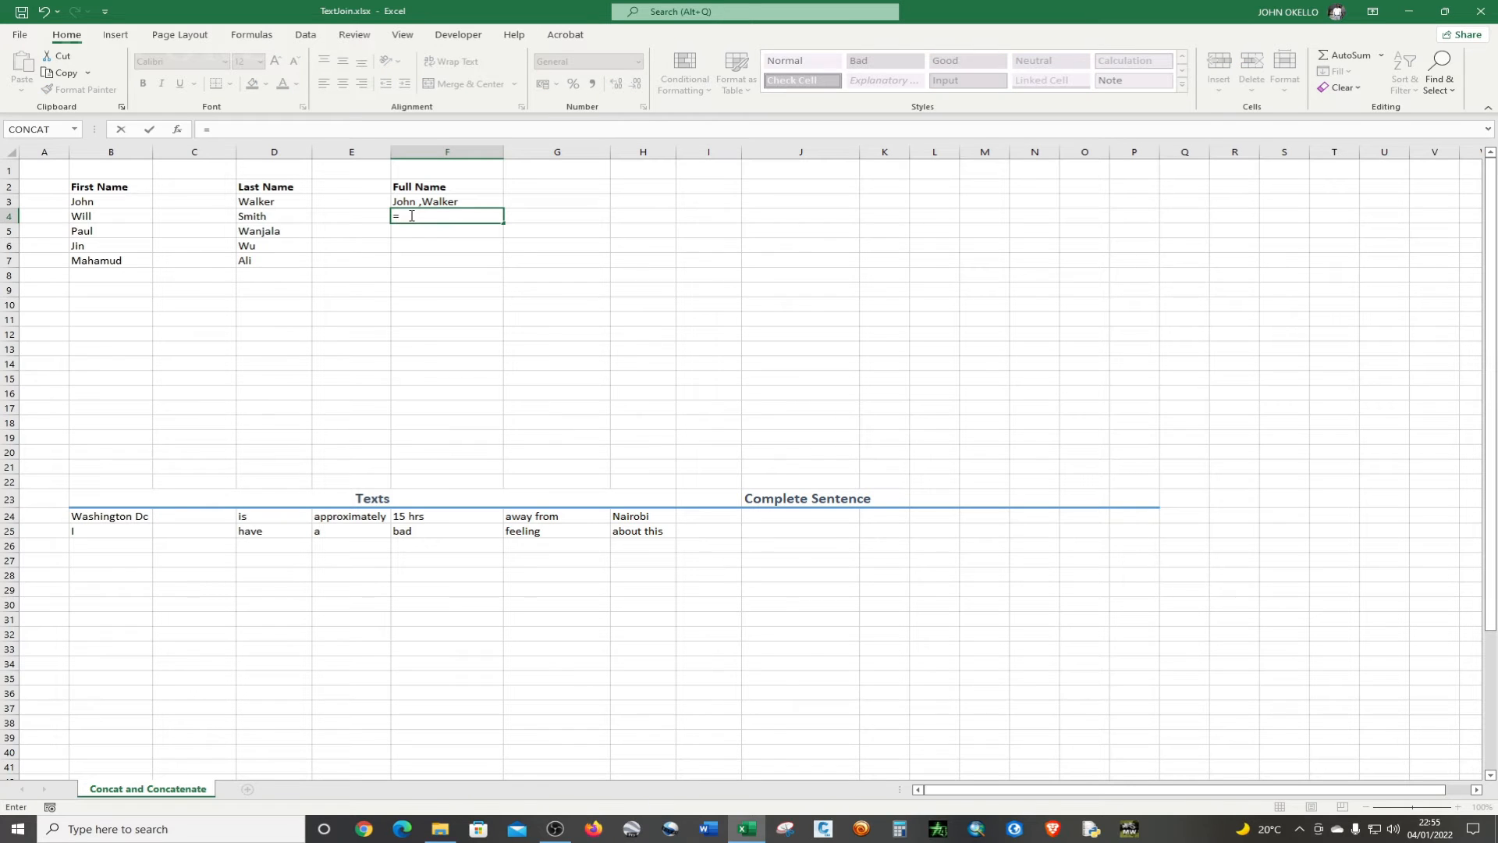
type("text")
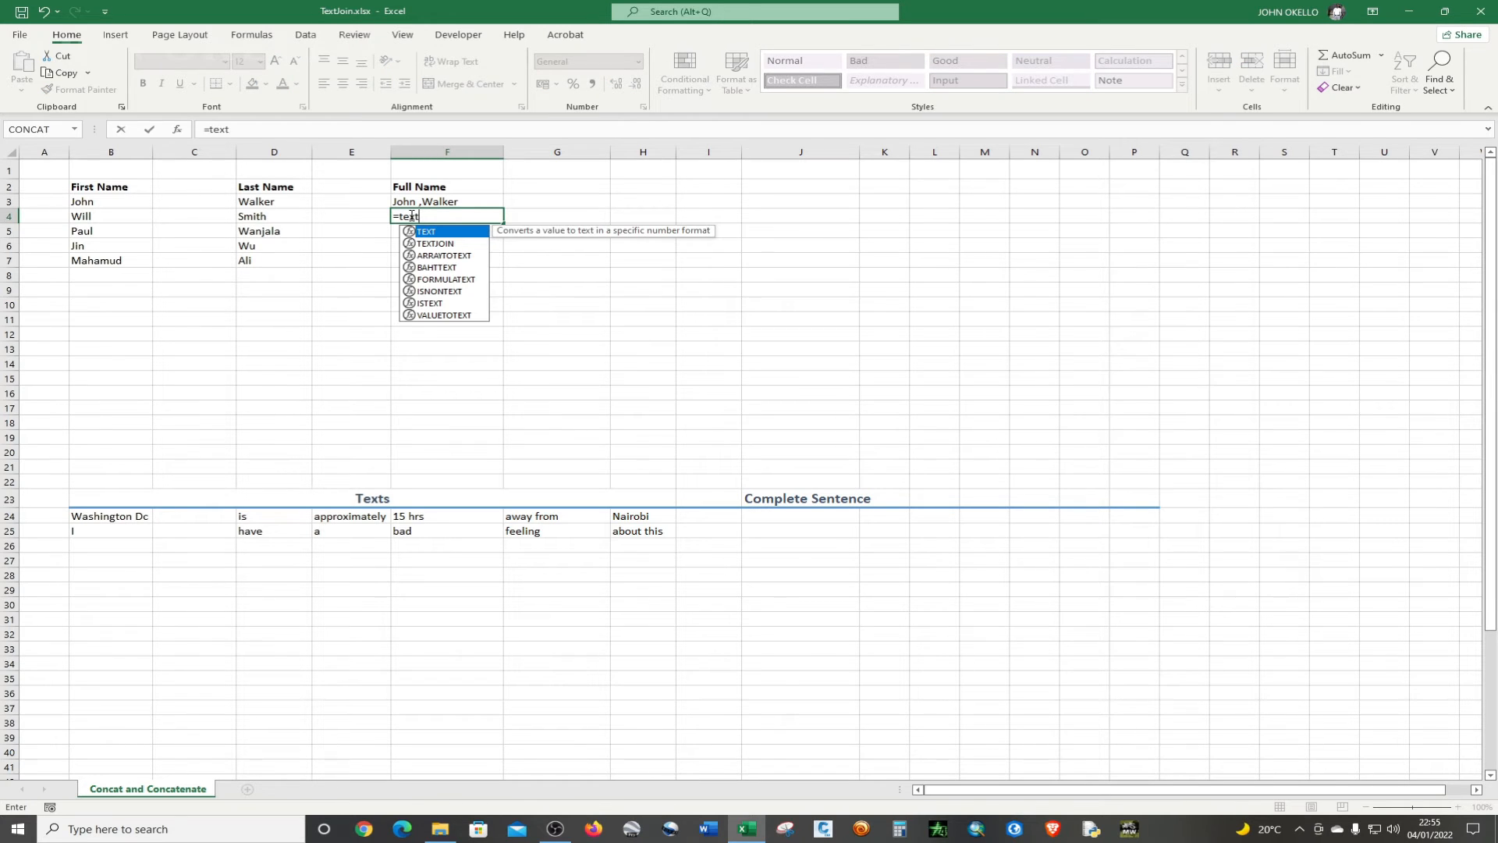
left_click(442, 246)
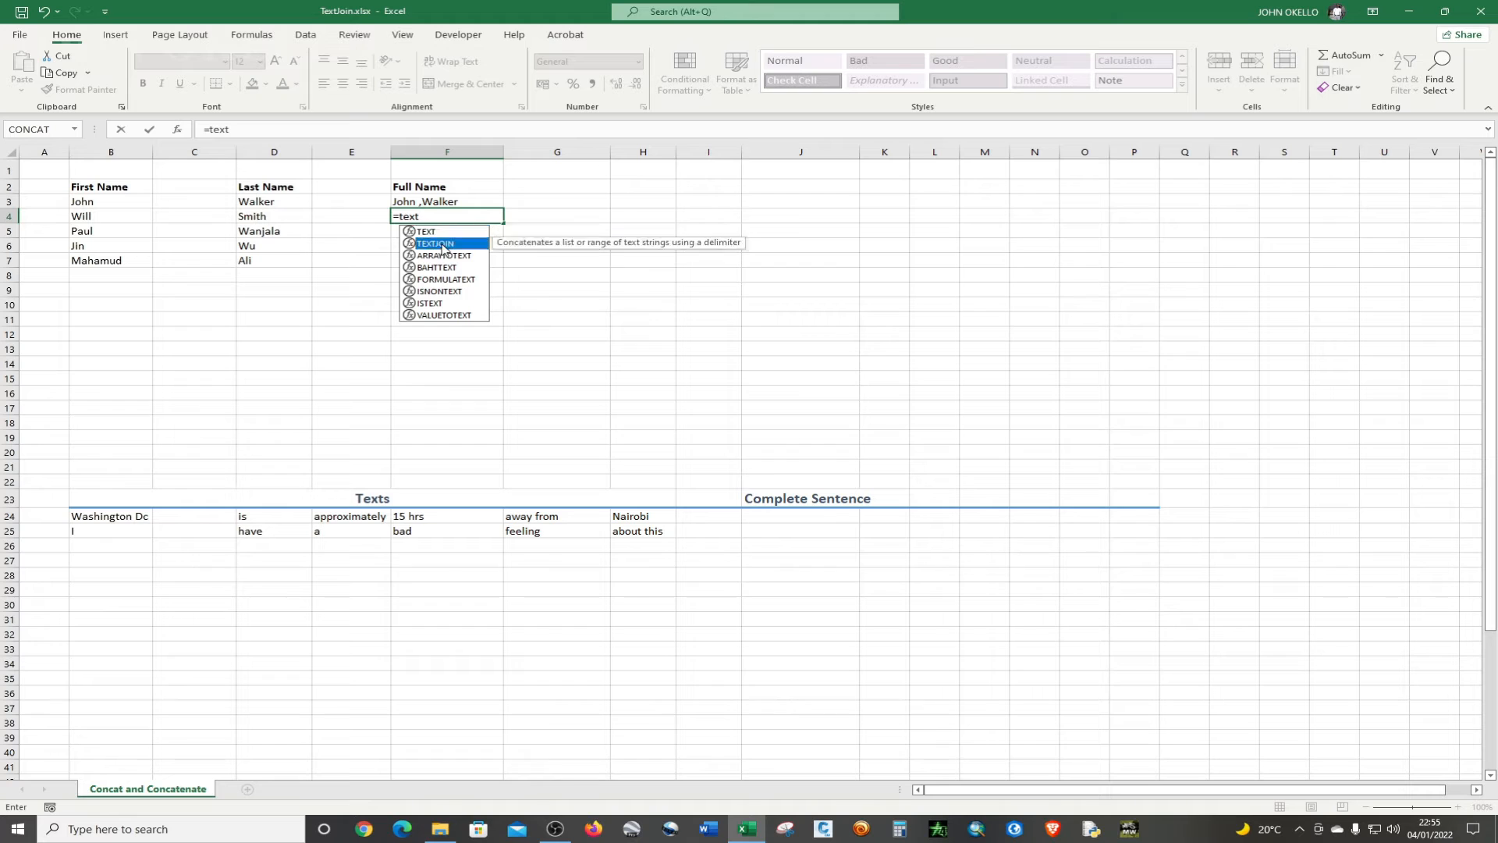
double_click(442, 246)
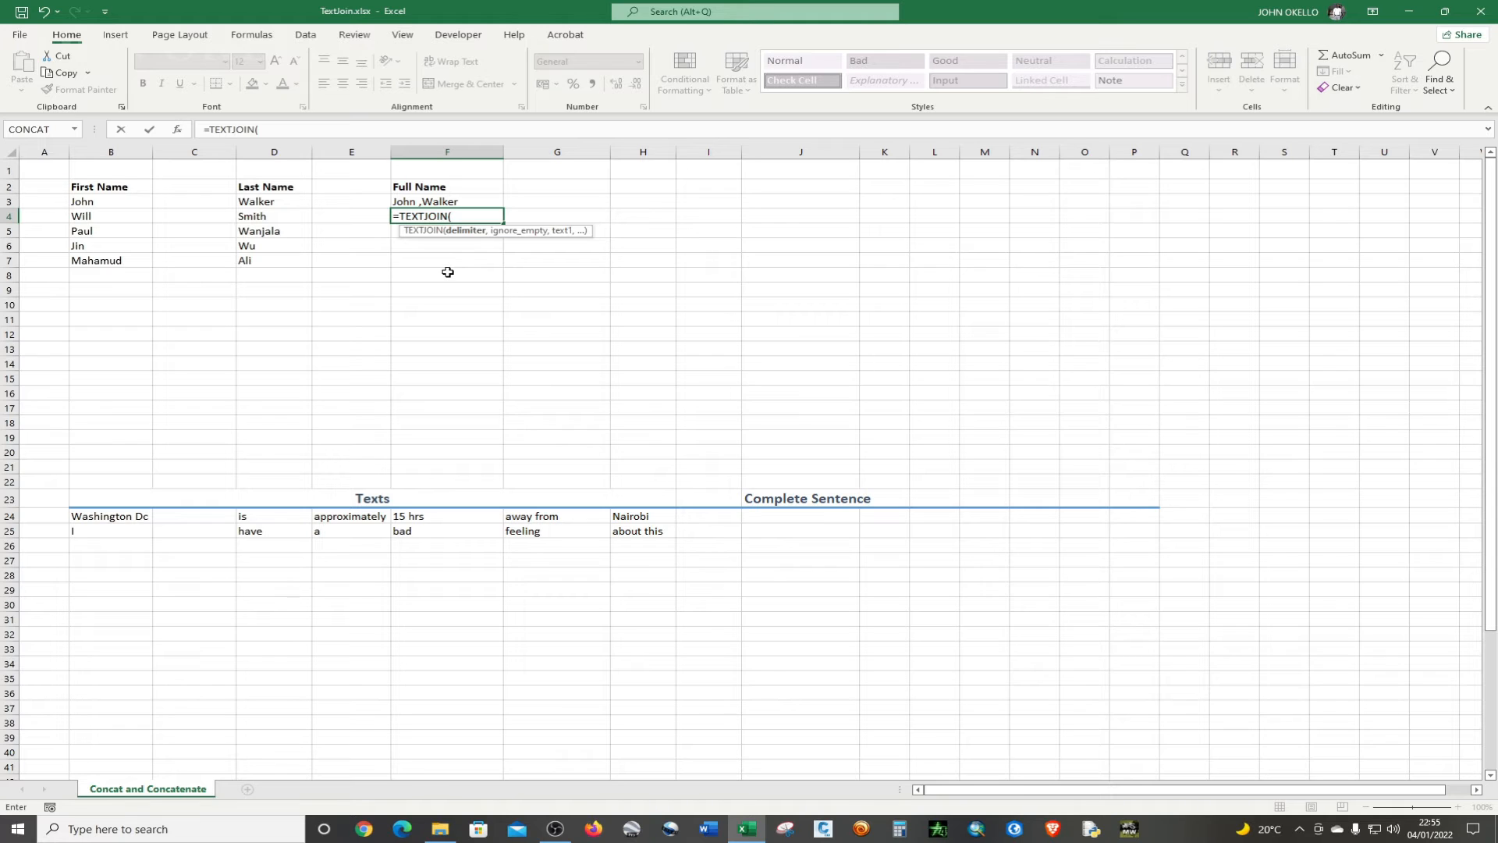
- Complete the F4 formula with a comma delimiter, FALSE for including empty cells, and the range B4:D4
type("\"")
type(",\",m")
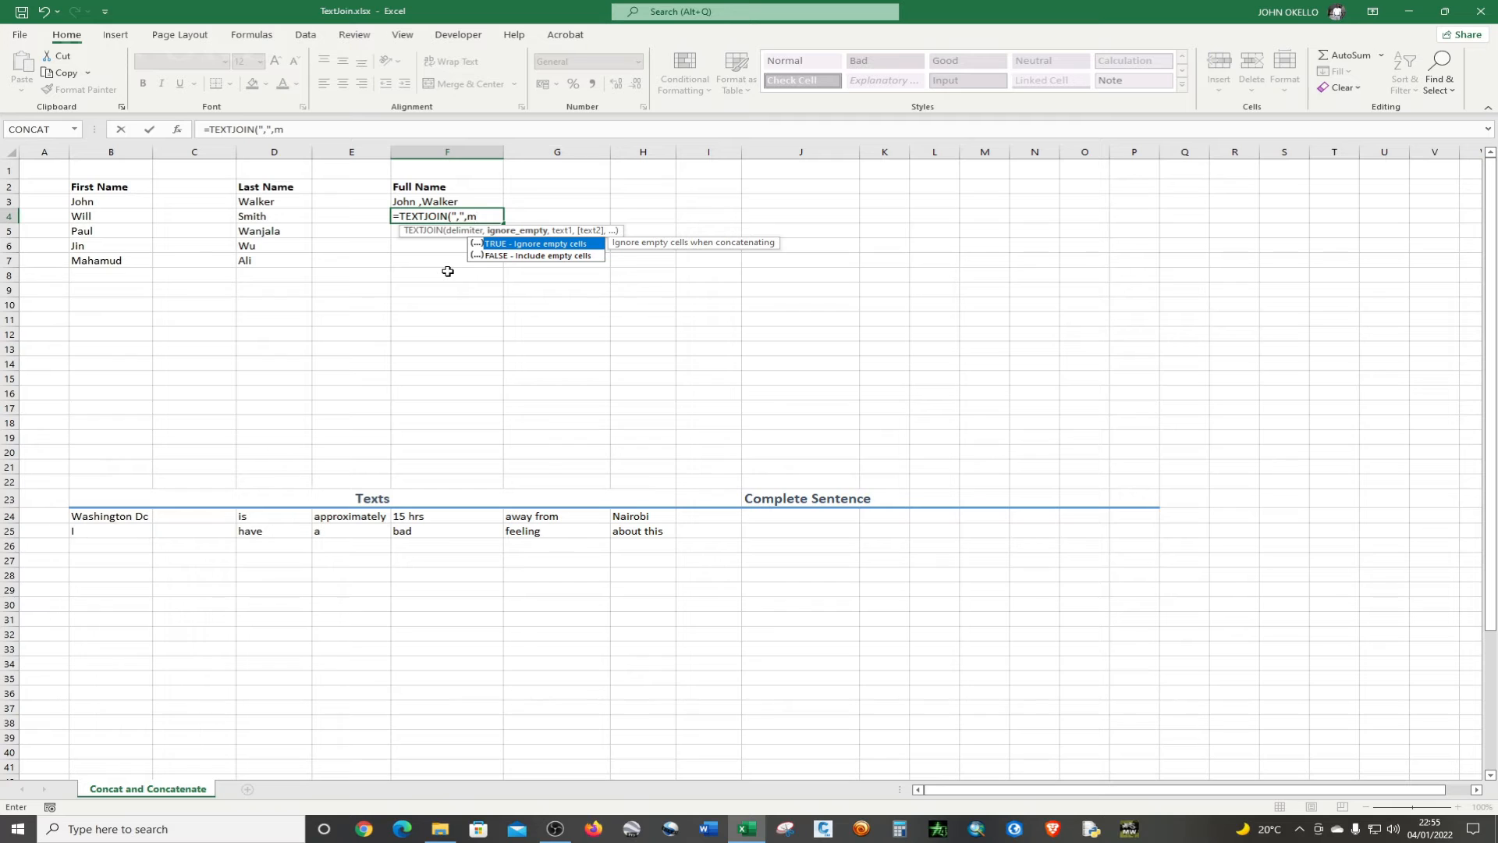
key("BackSpace")
type(",")
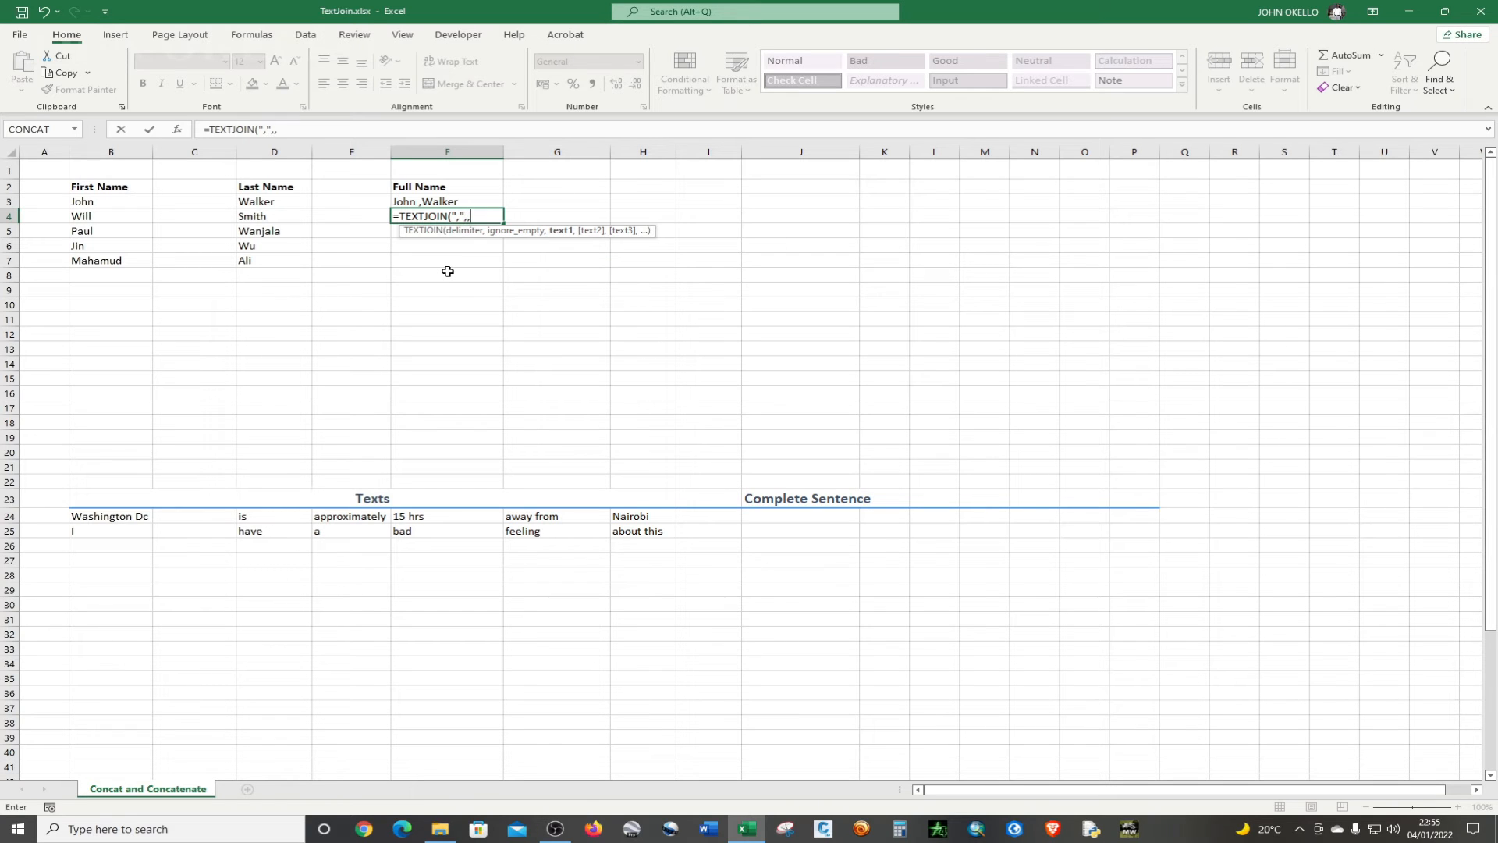
key("BackSpace")
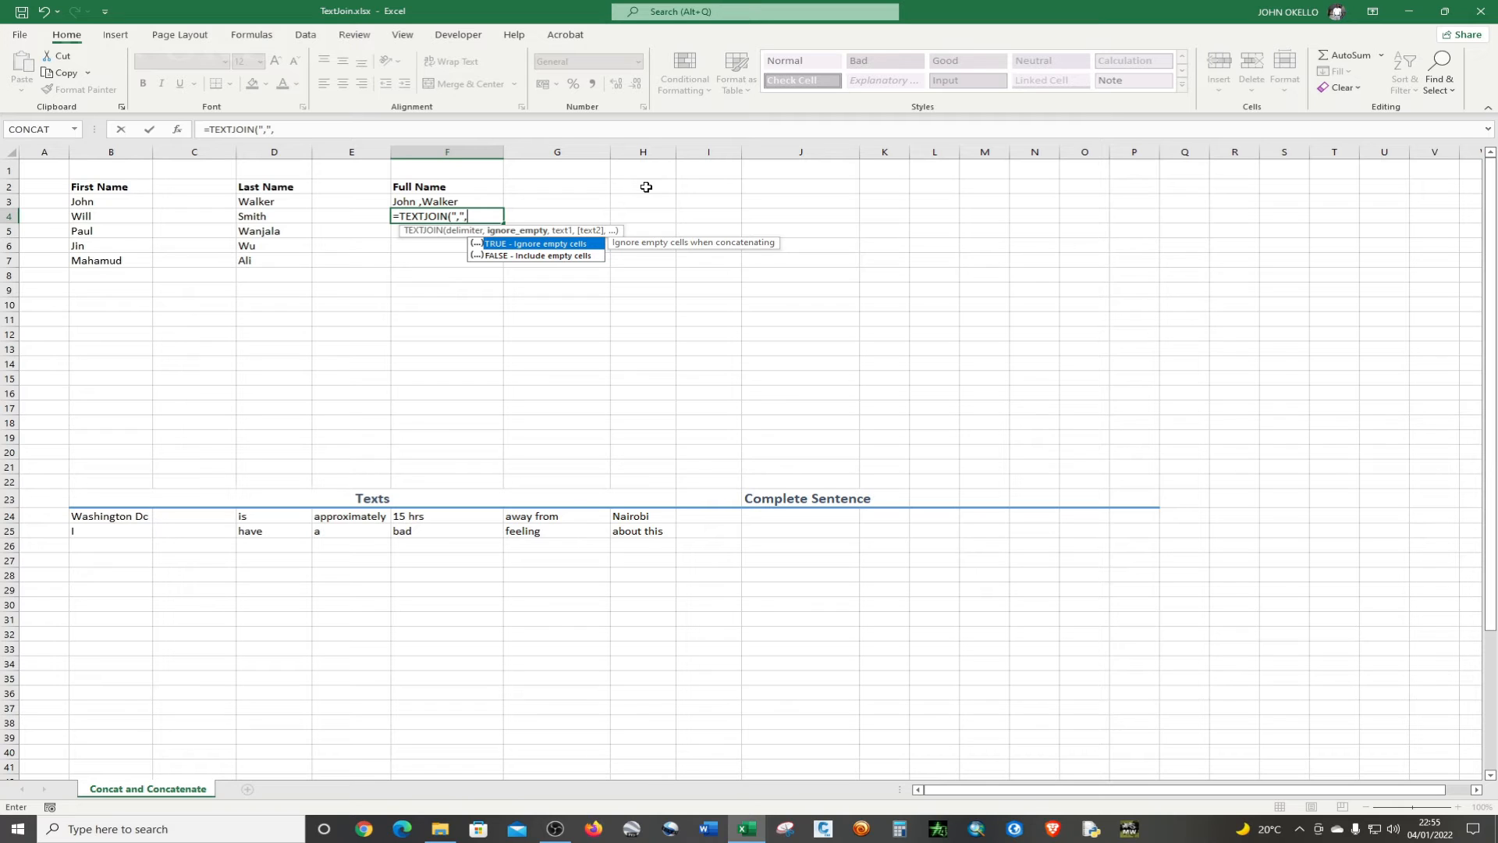
type("false")
type(",")
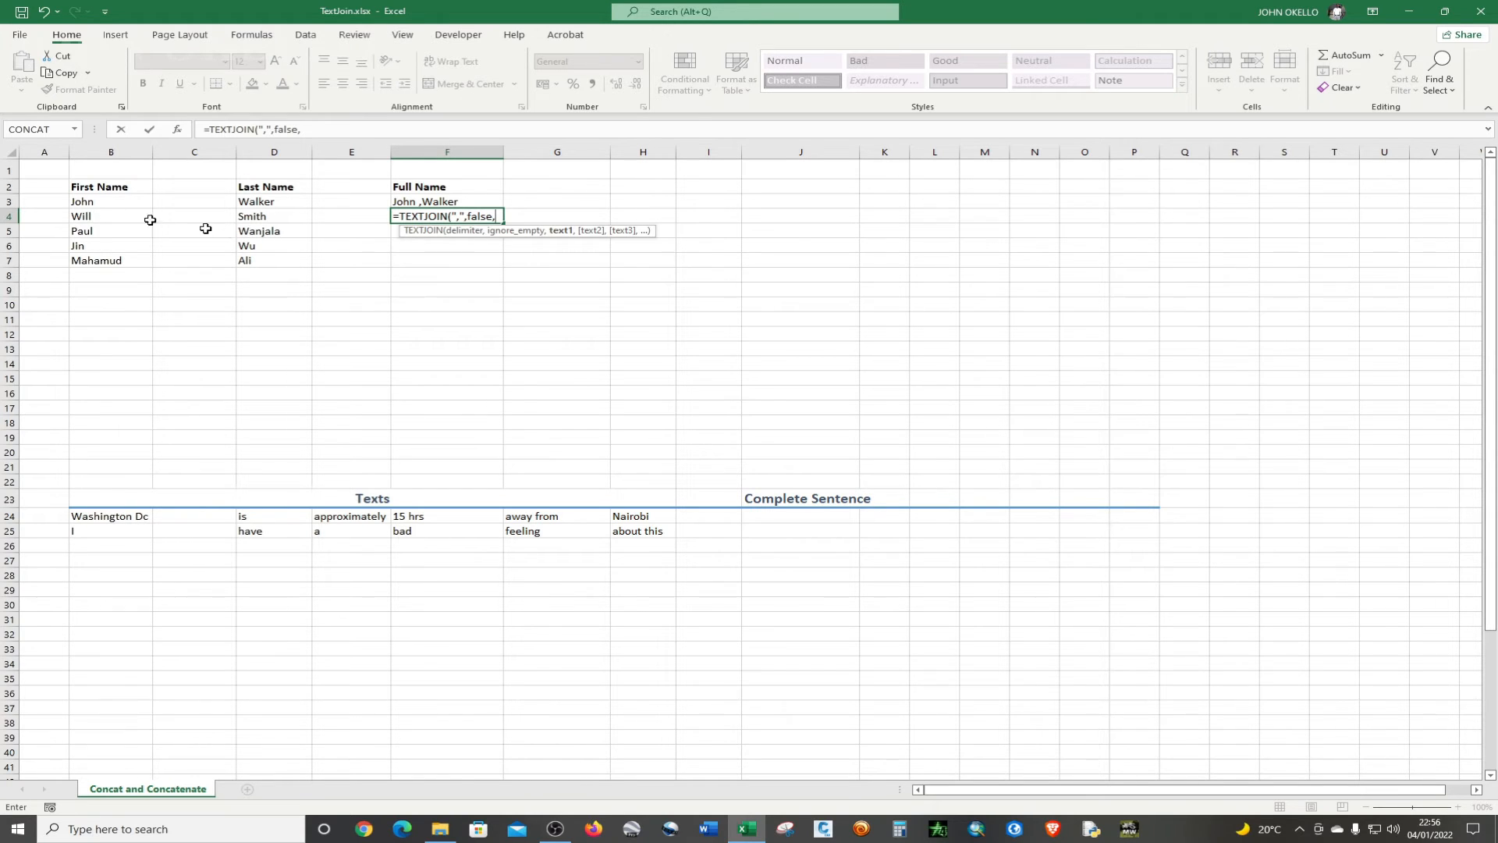
left_click_drag(95, 219, 261, 224)
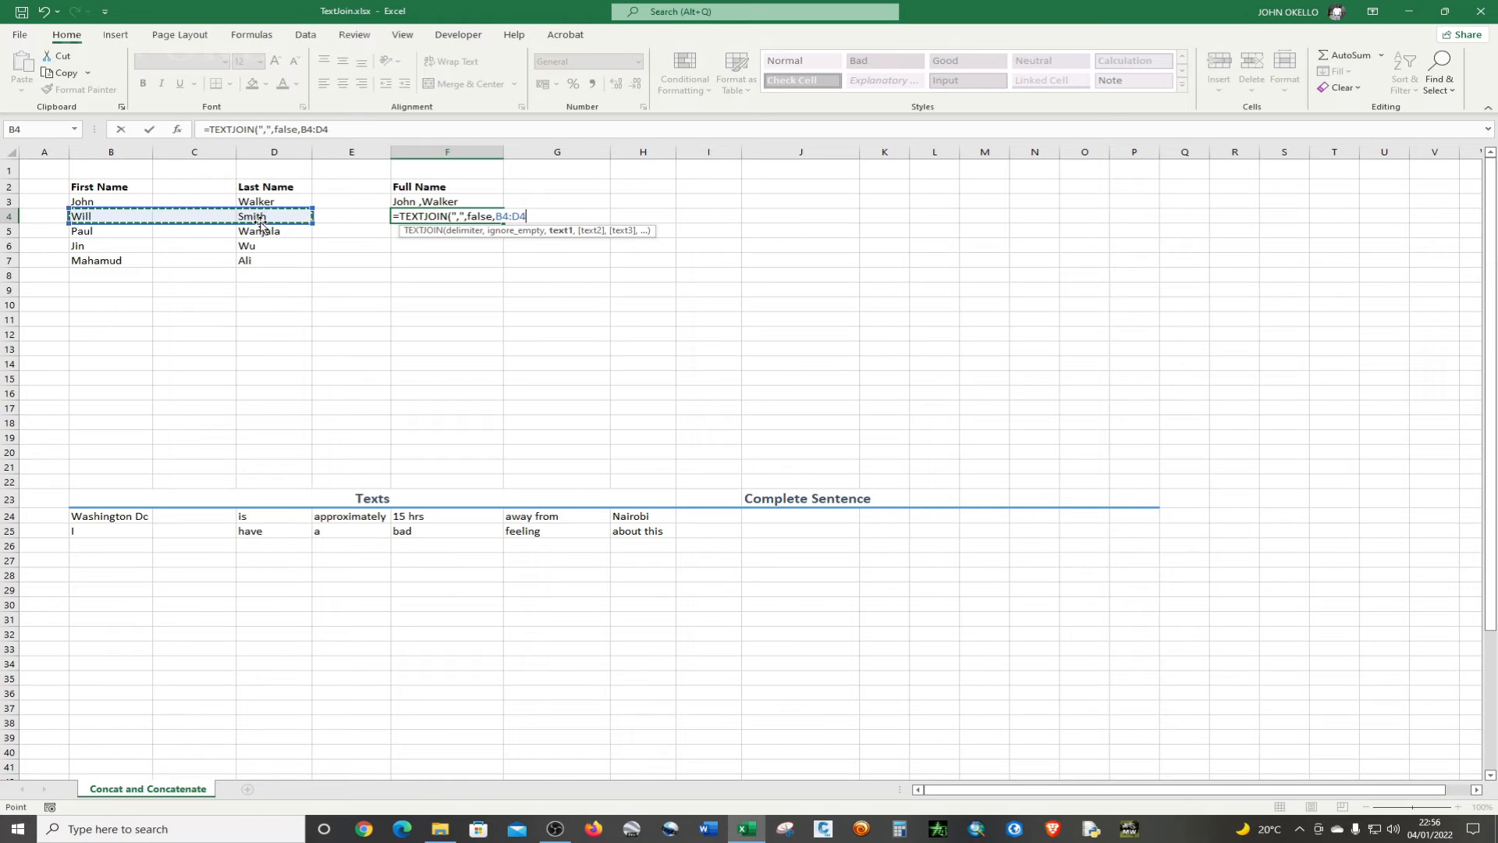
type(")")
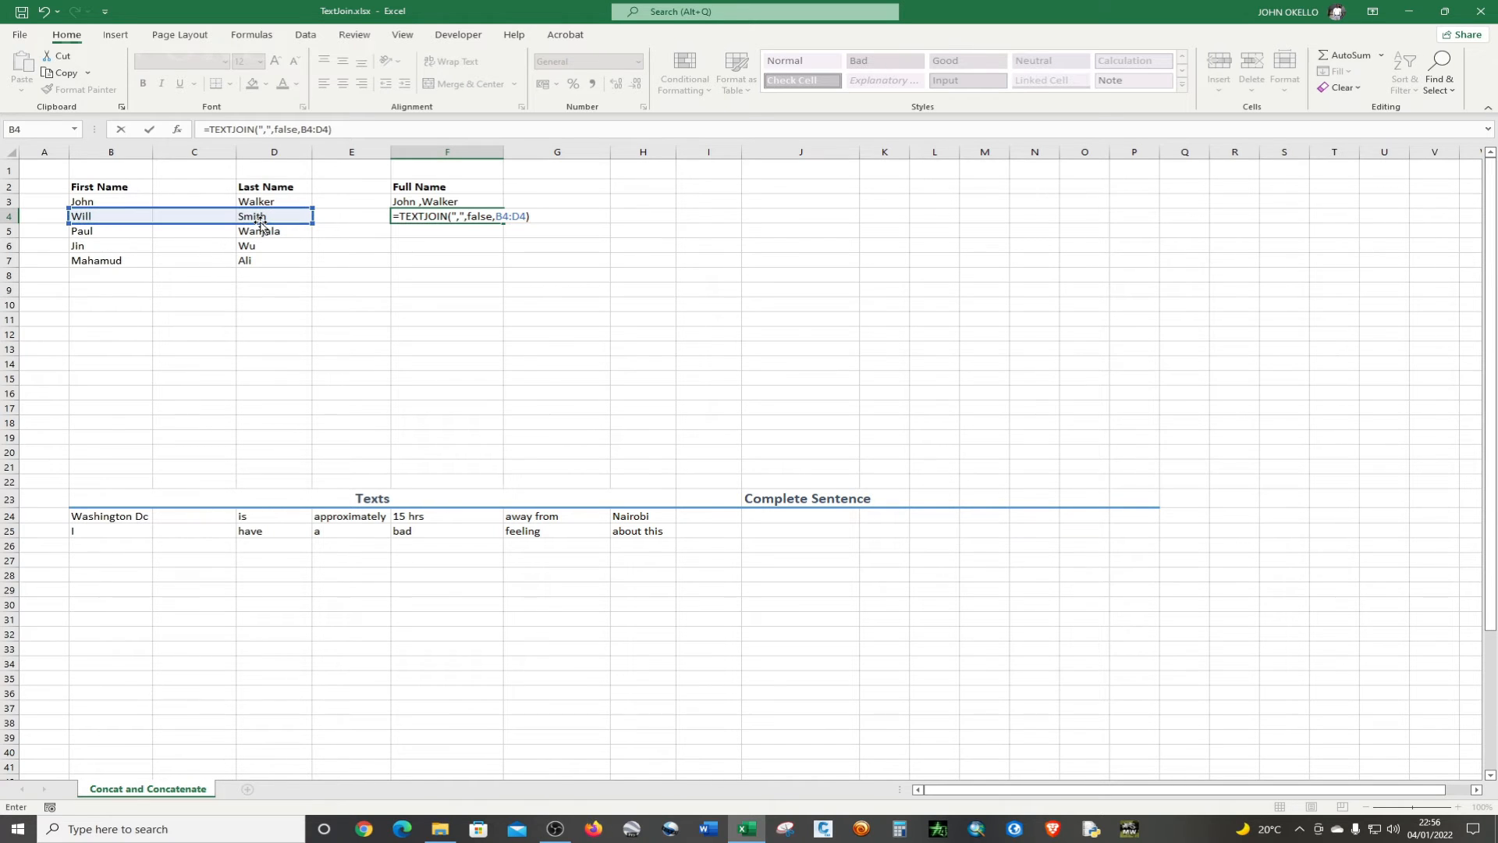
key("Return")
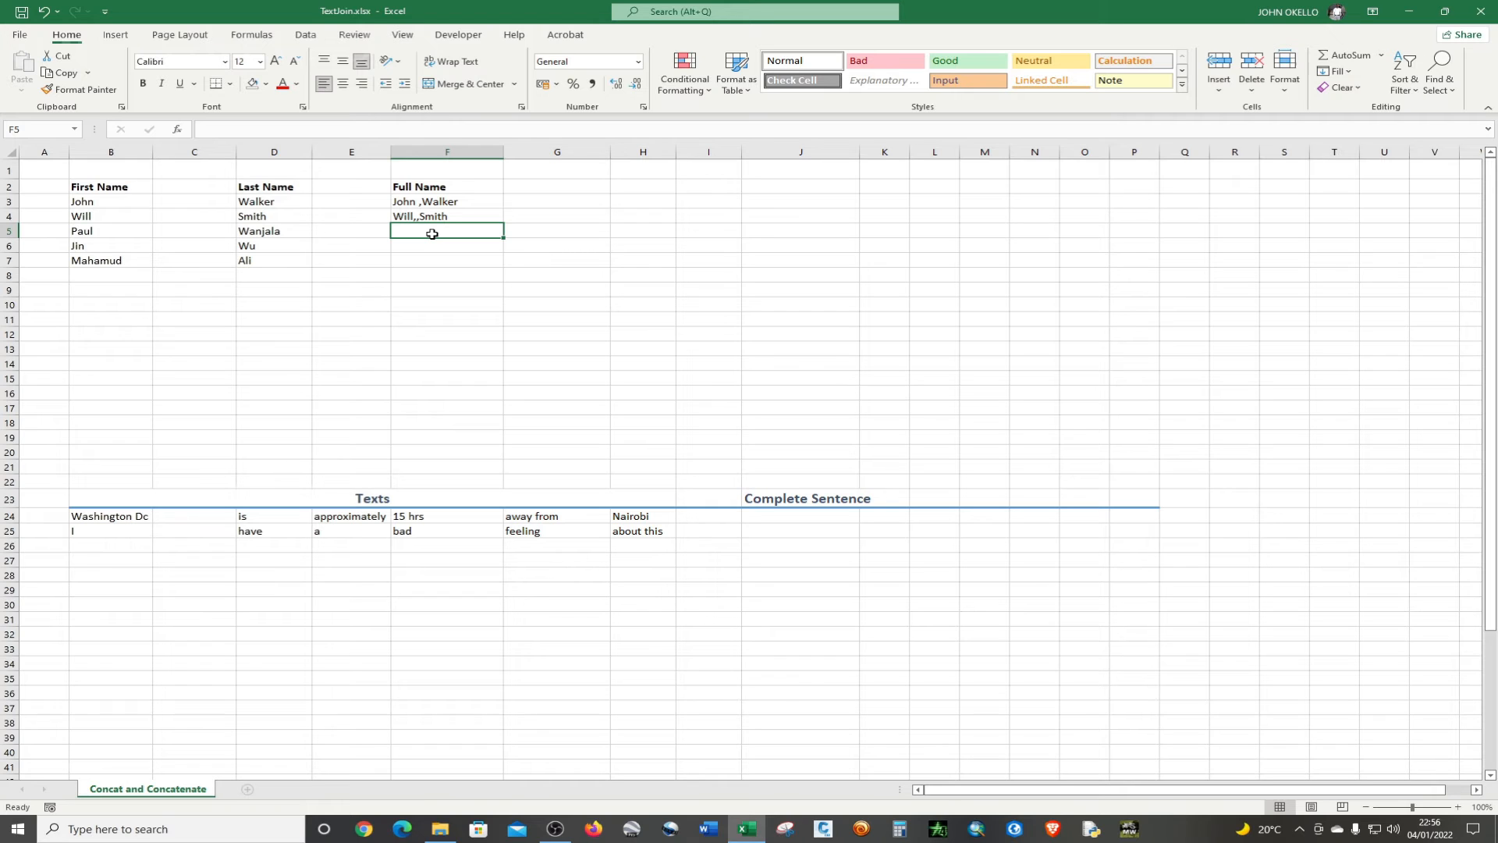
- Start a TEXTJOIN formula in cell F5 with a space as the delimiter
type("\"")
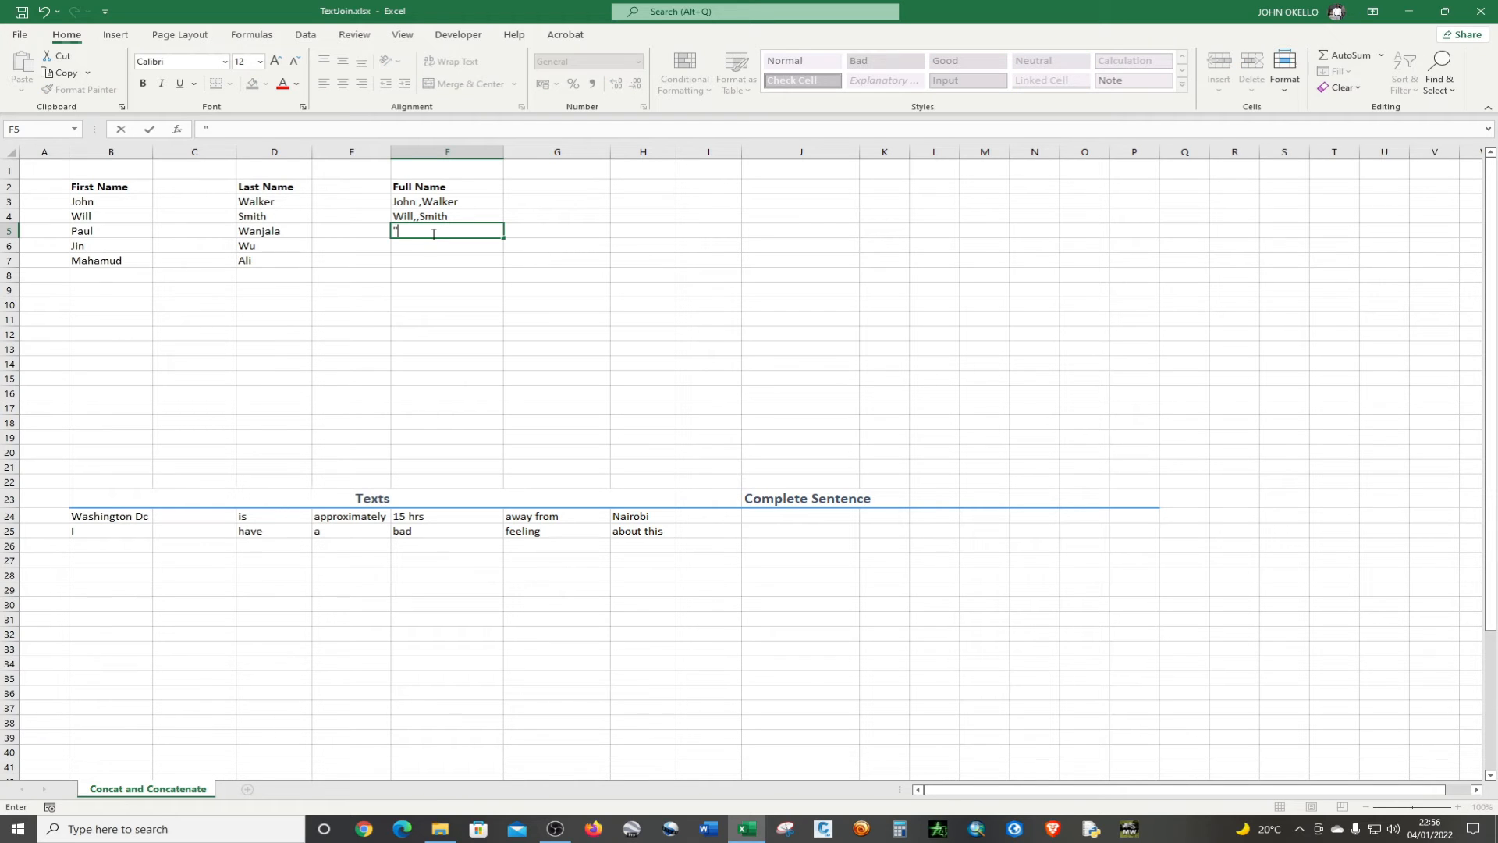
key("BackSpace")
type("=")
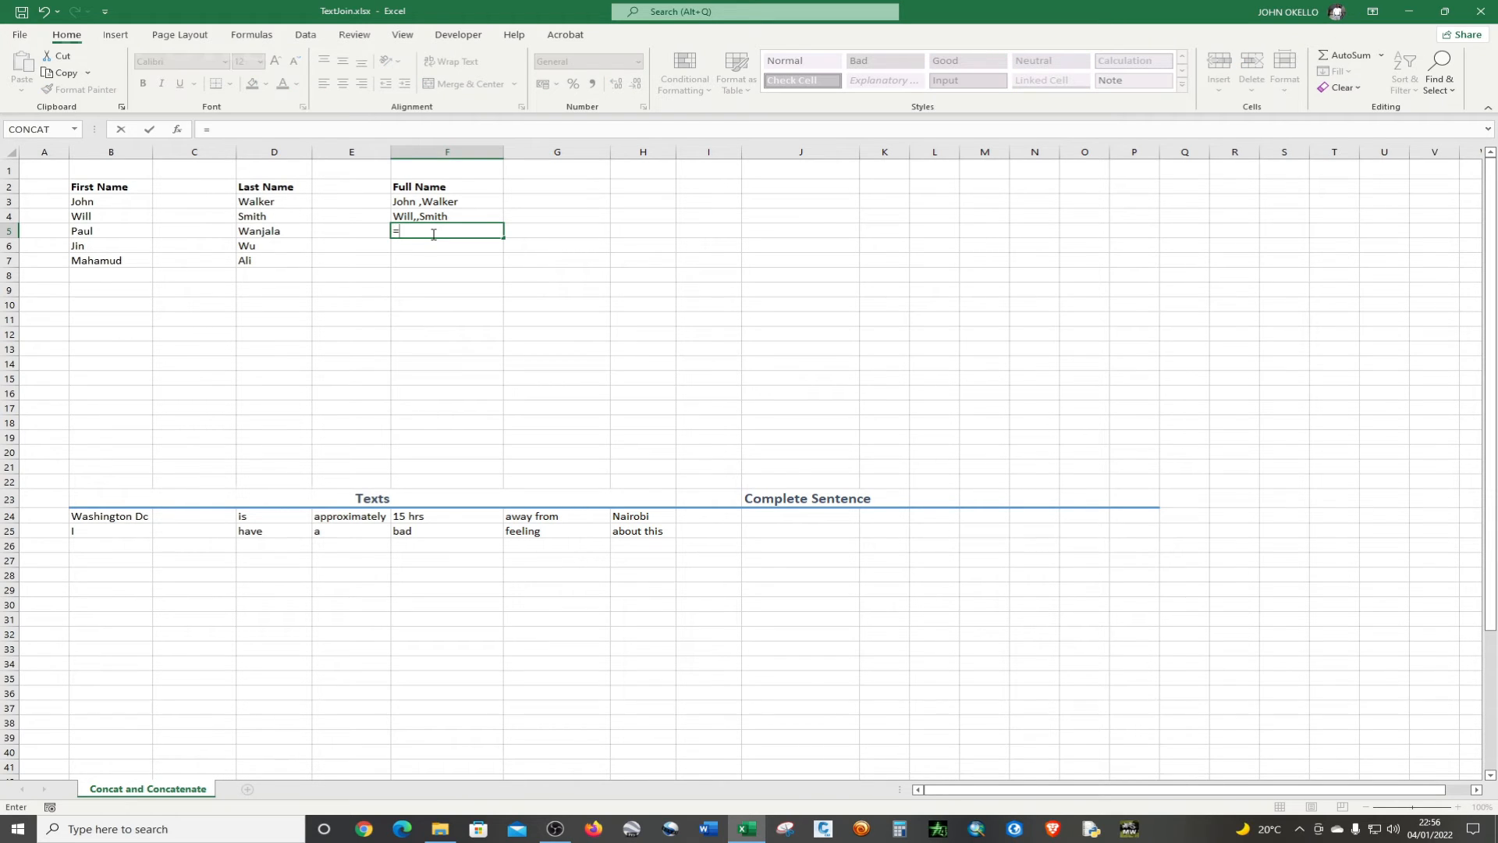
type("te")
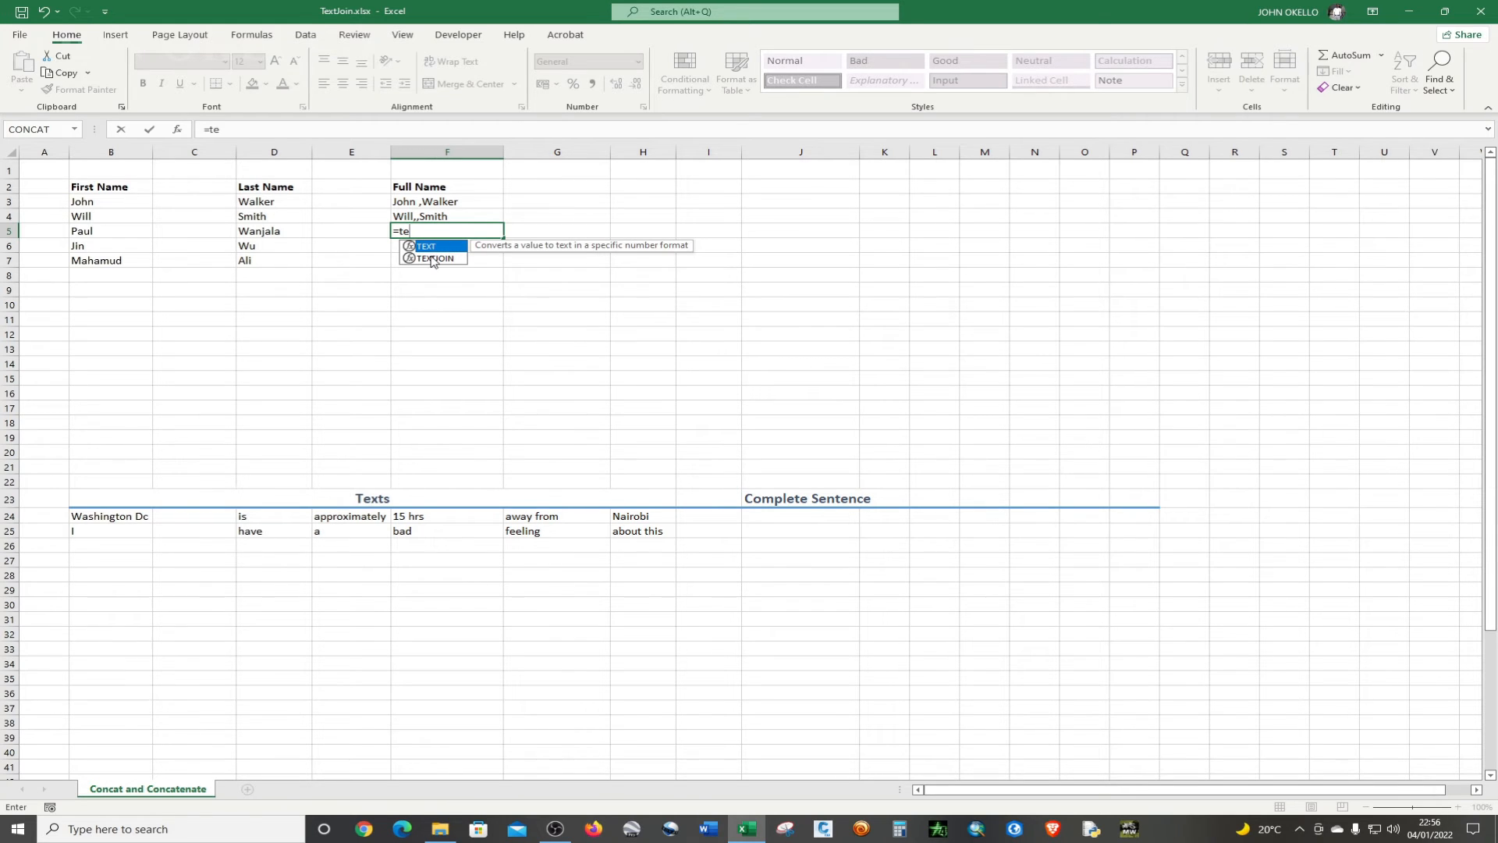
double_click(433, 261)
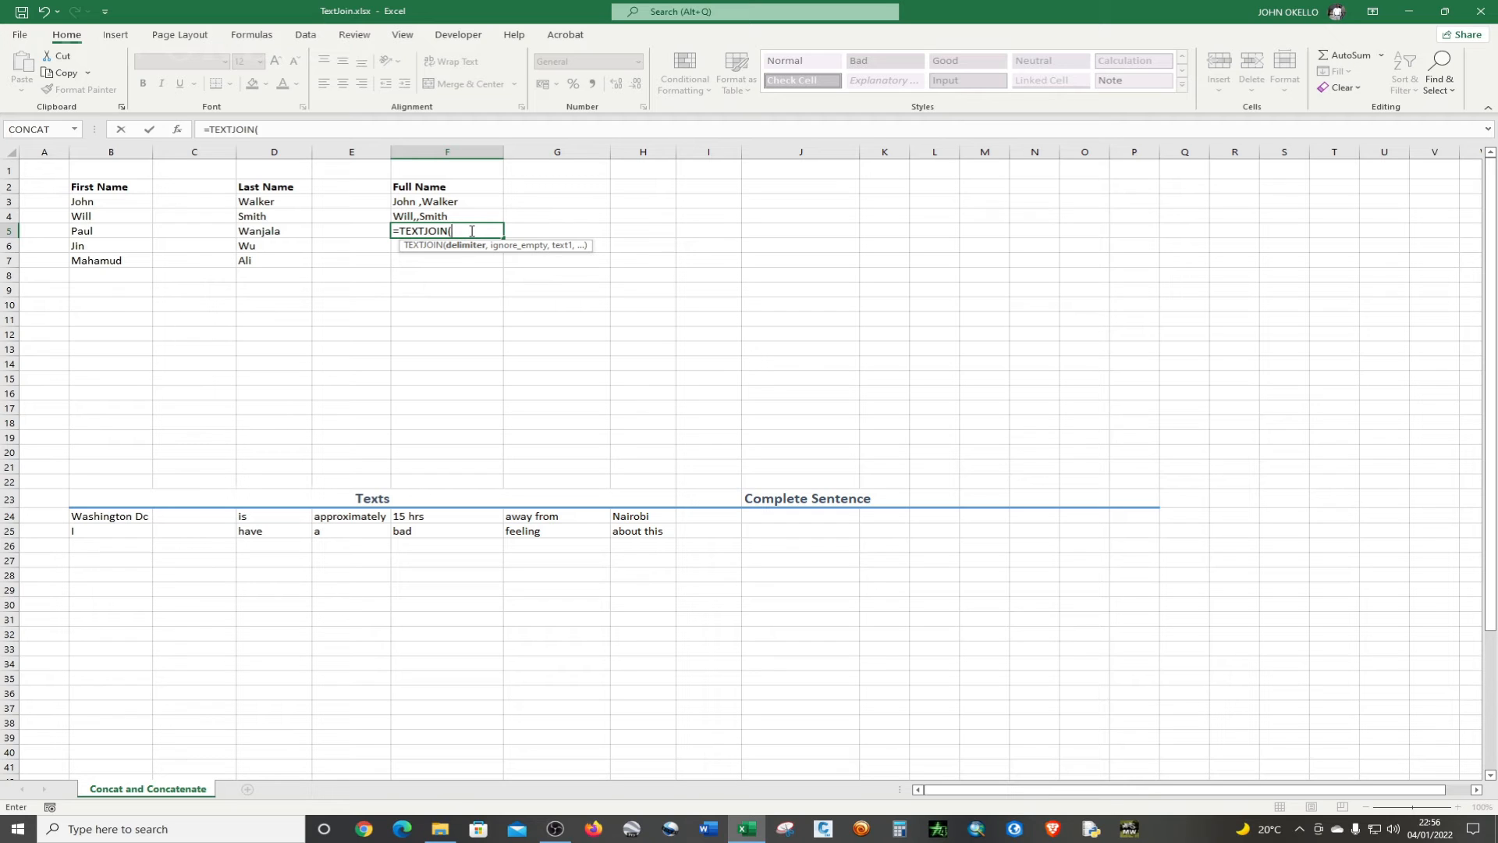
type("\" \",")
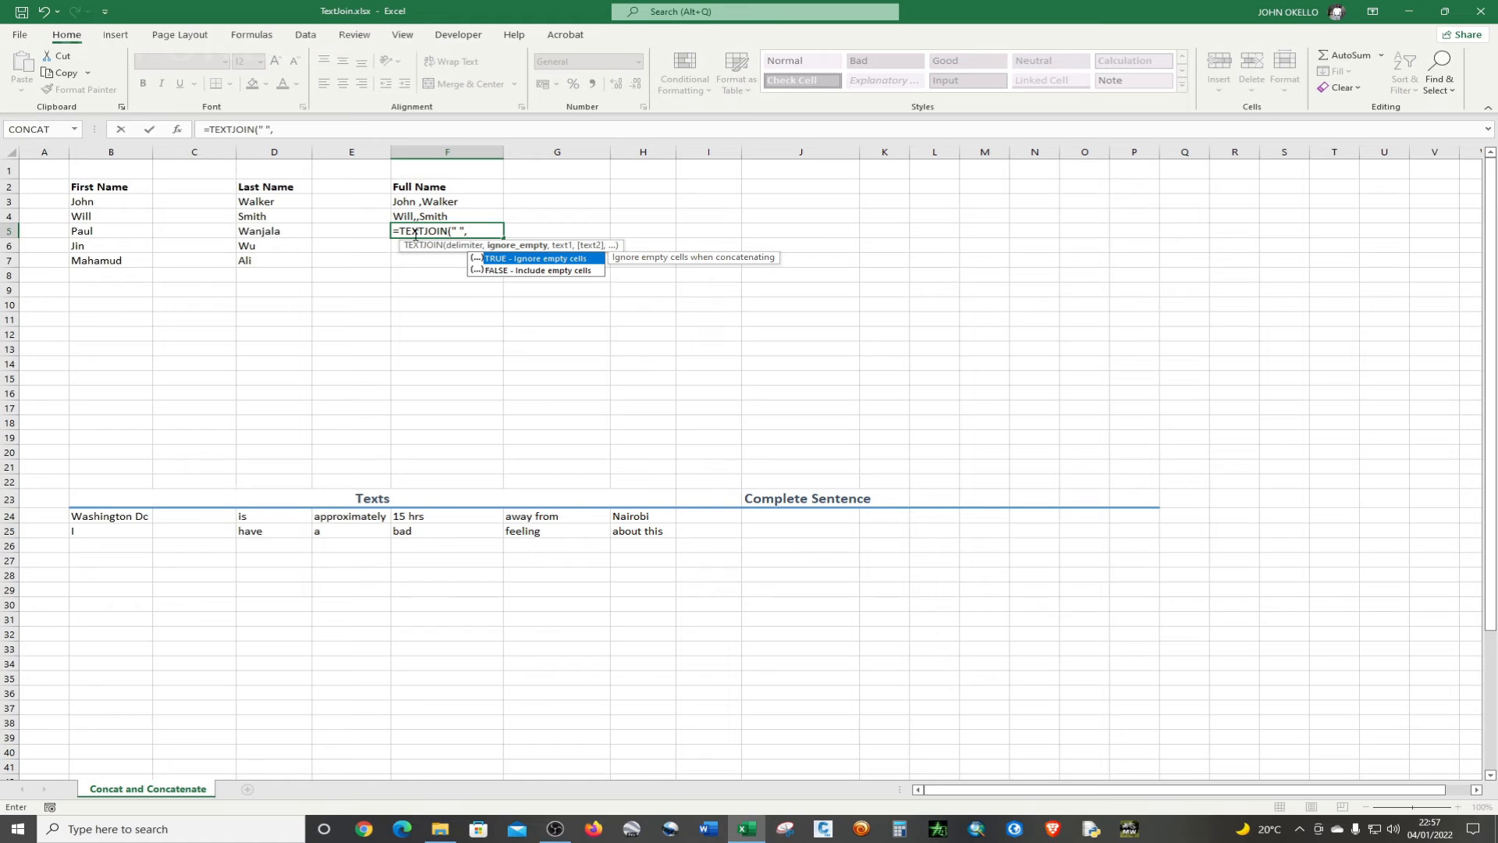
left_click_drag(105, 232, 250, 231)
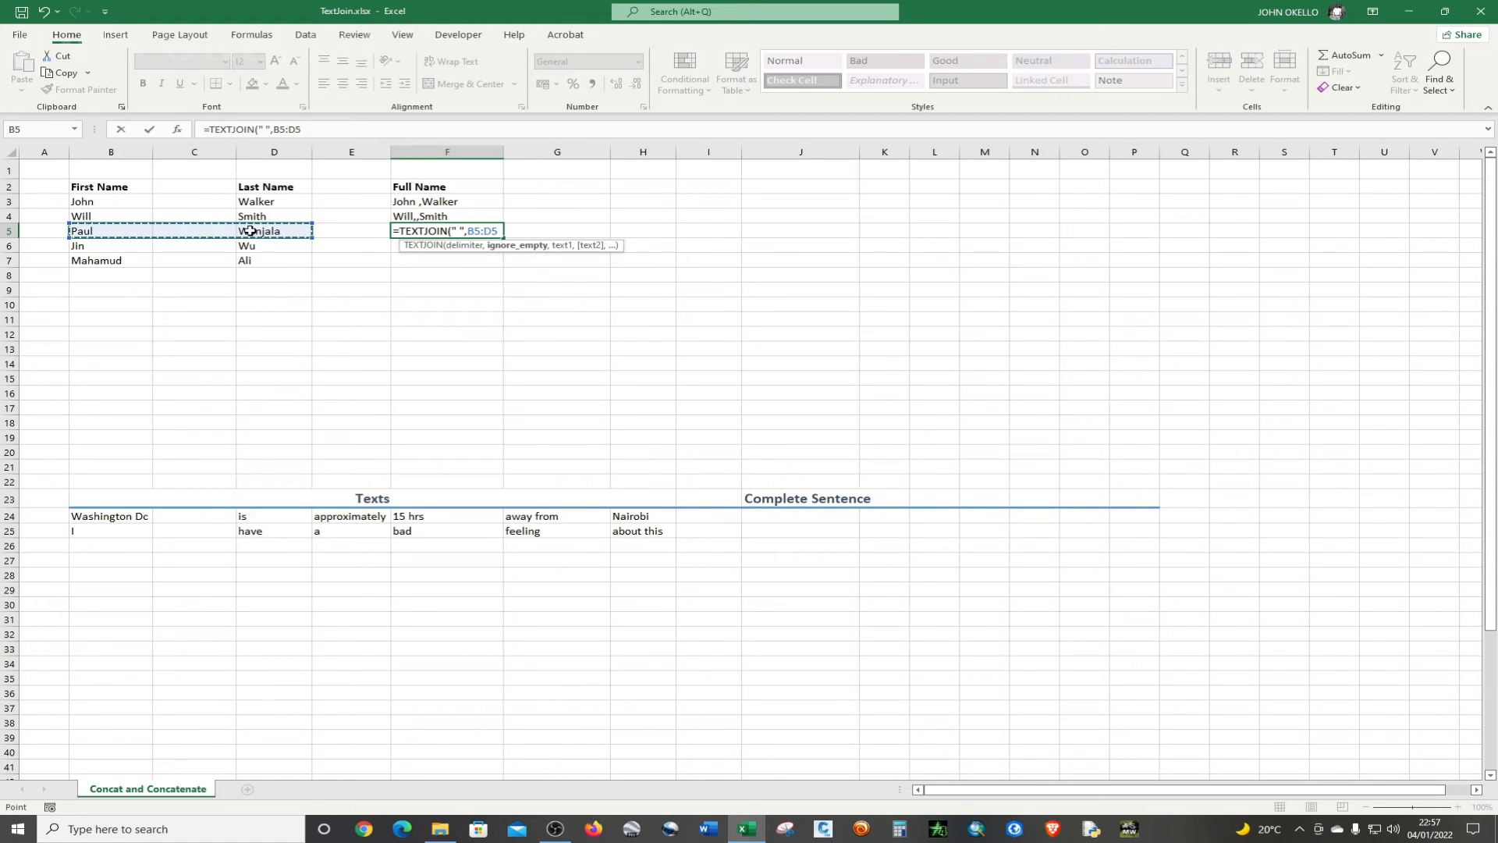
key("BackSpace")
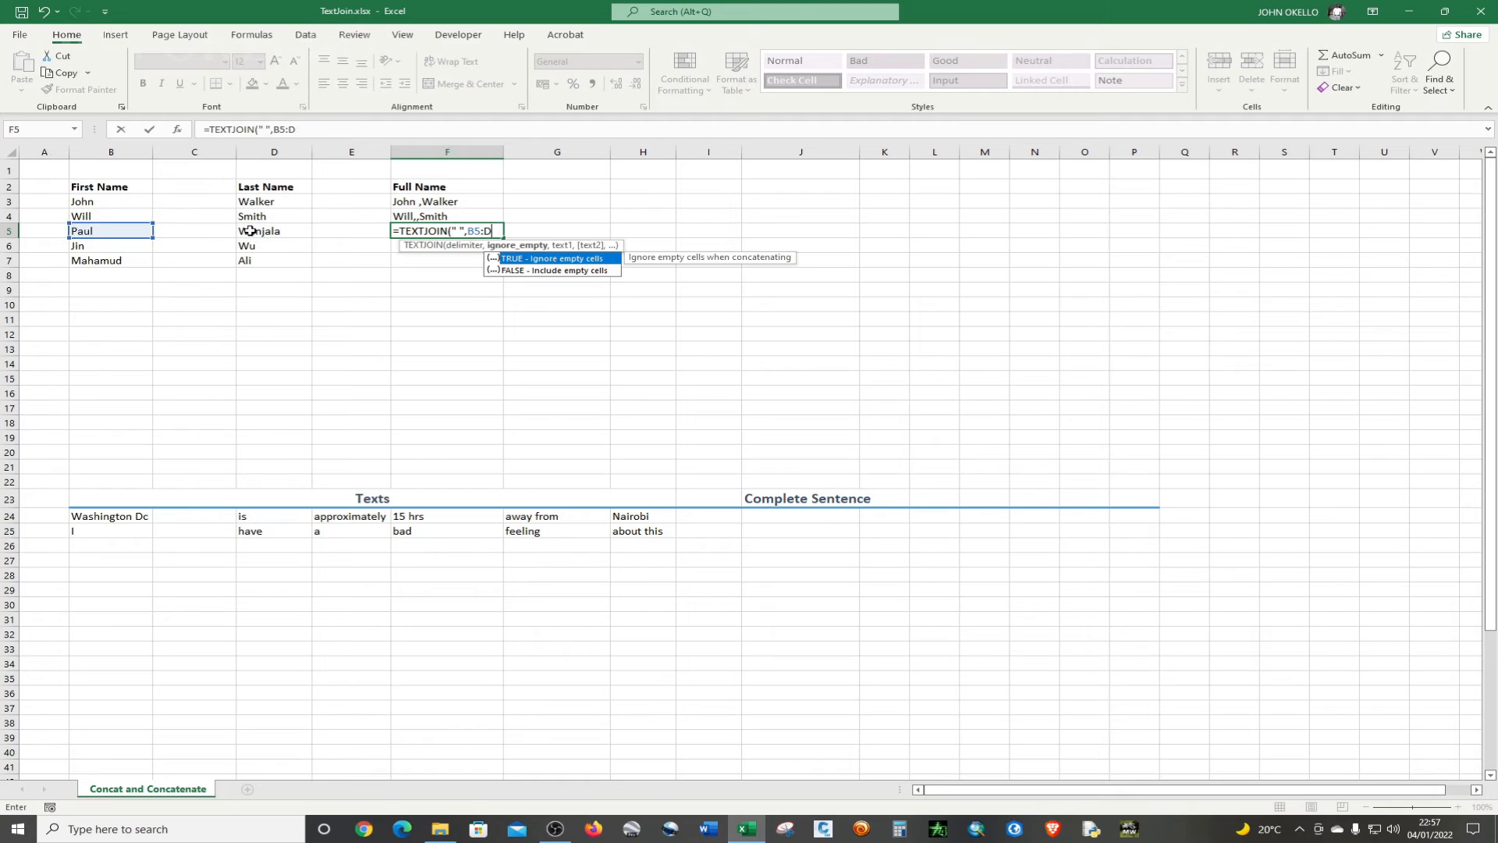
key("BackSpace")
key("BackSpace")
key("BackSpace")
key("BackSpace")
- Complete the F5 formula with TRUE for ignoring empty cells and the range B5:D5
type("true")
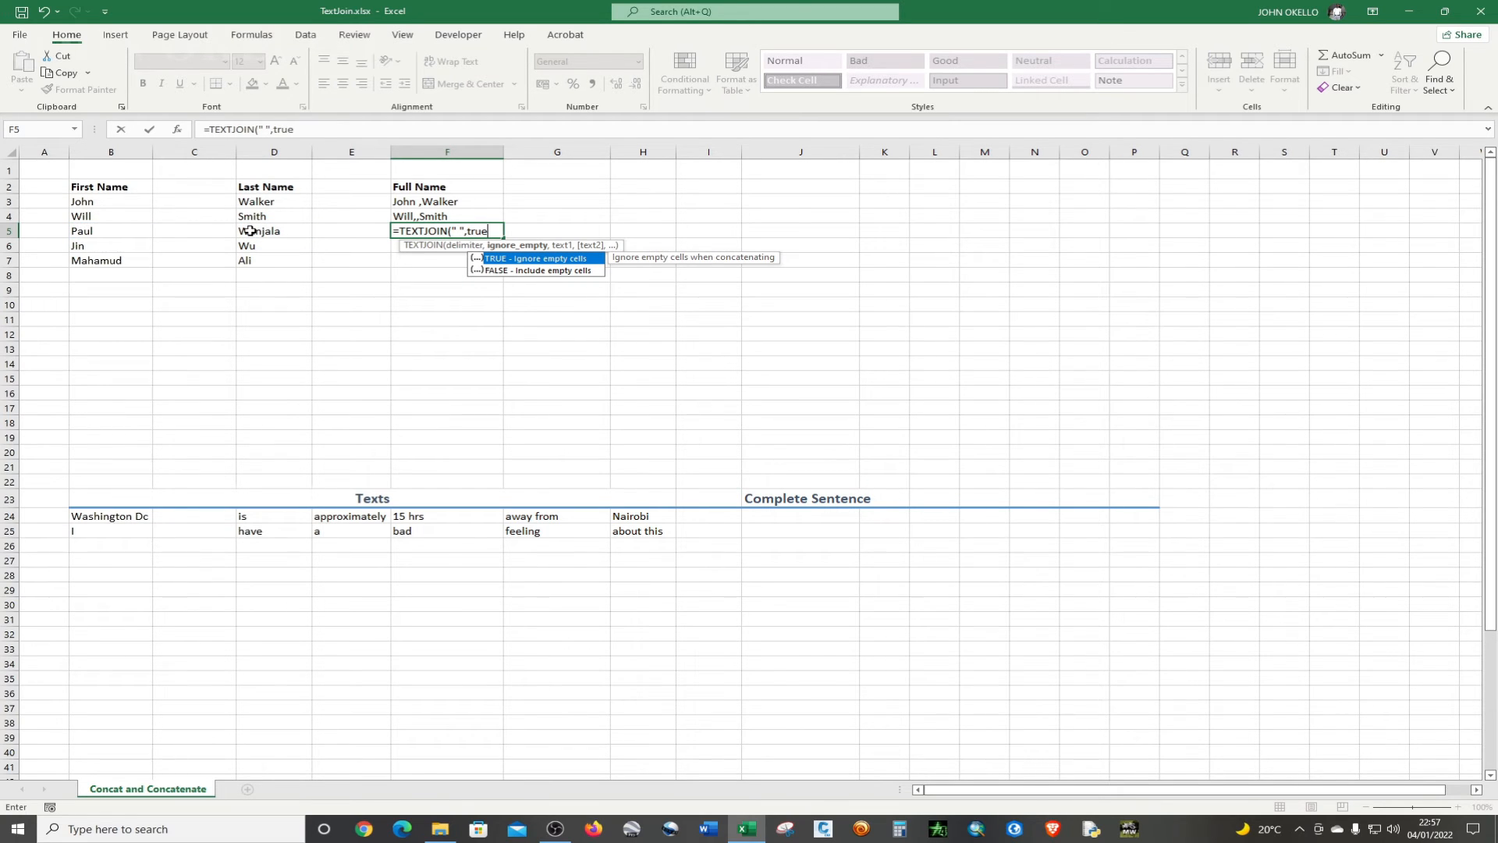
double_click(508, 257)
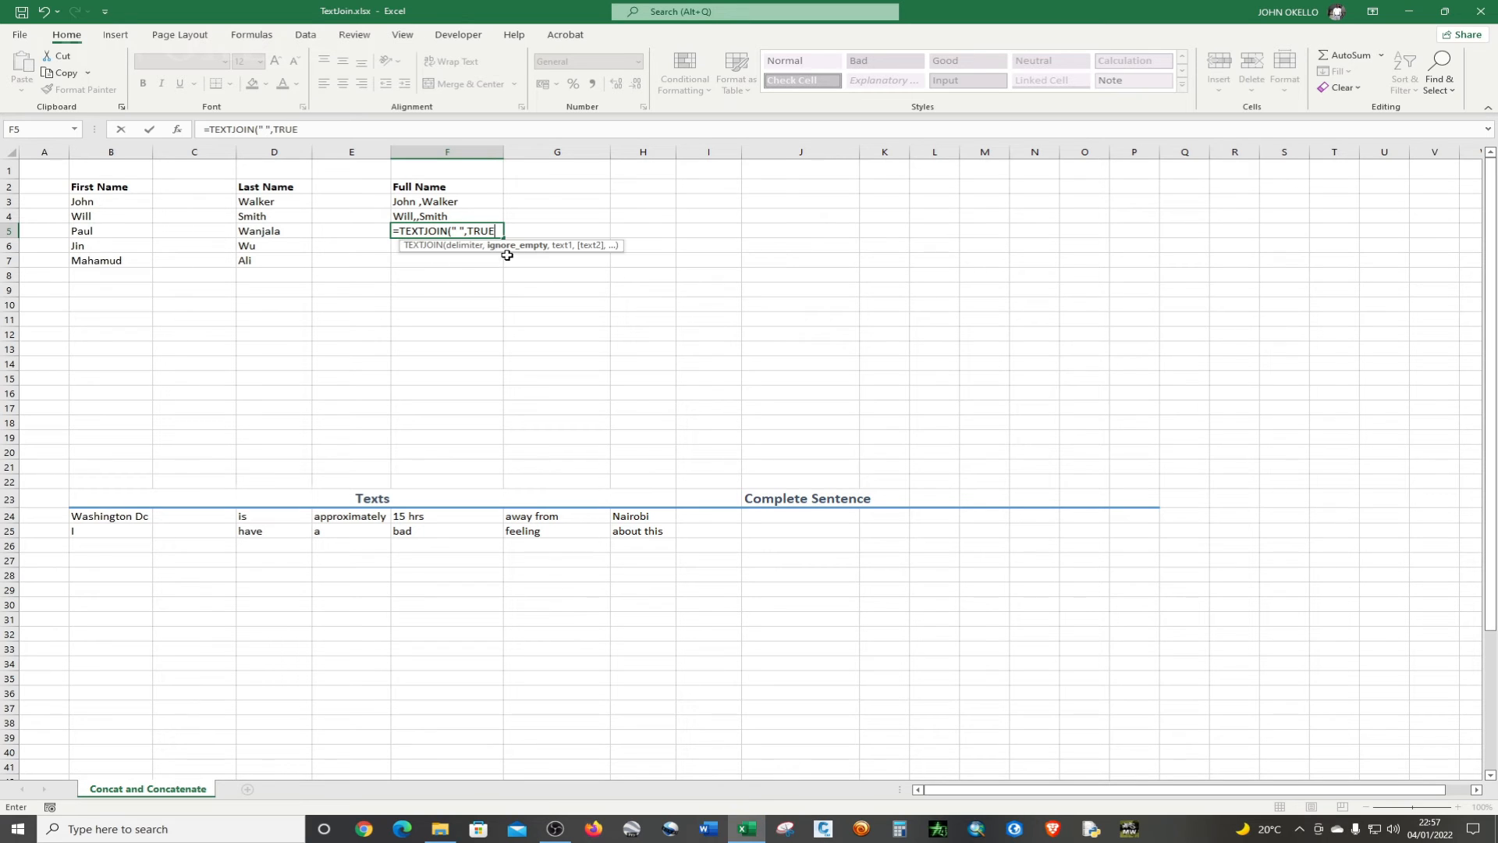
type(",")
left_click_drag(112, 232, 319, 232)
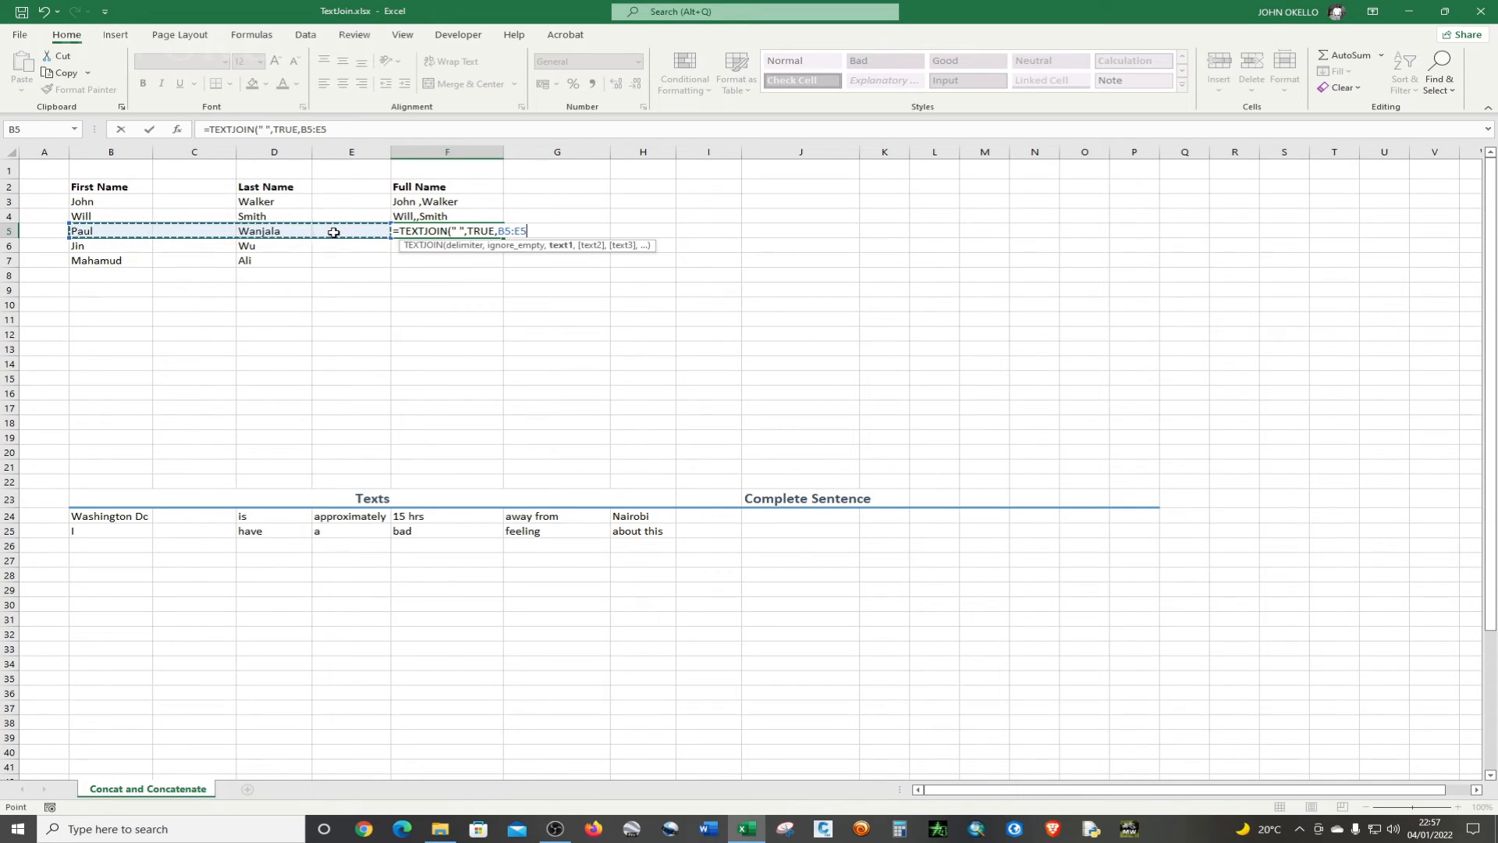
left_click(521, 231)
key("BackSpace")
type("D")
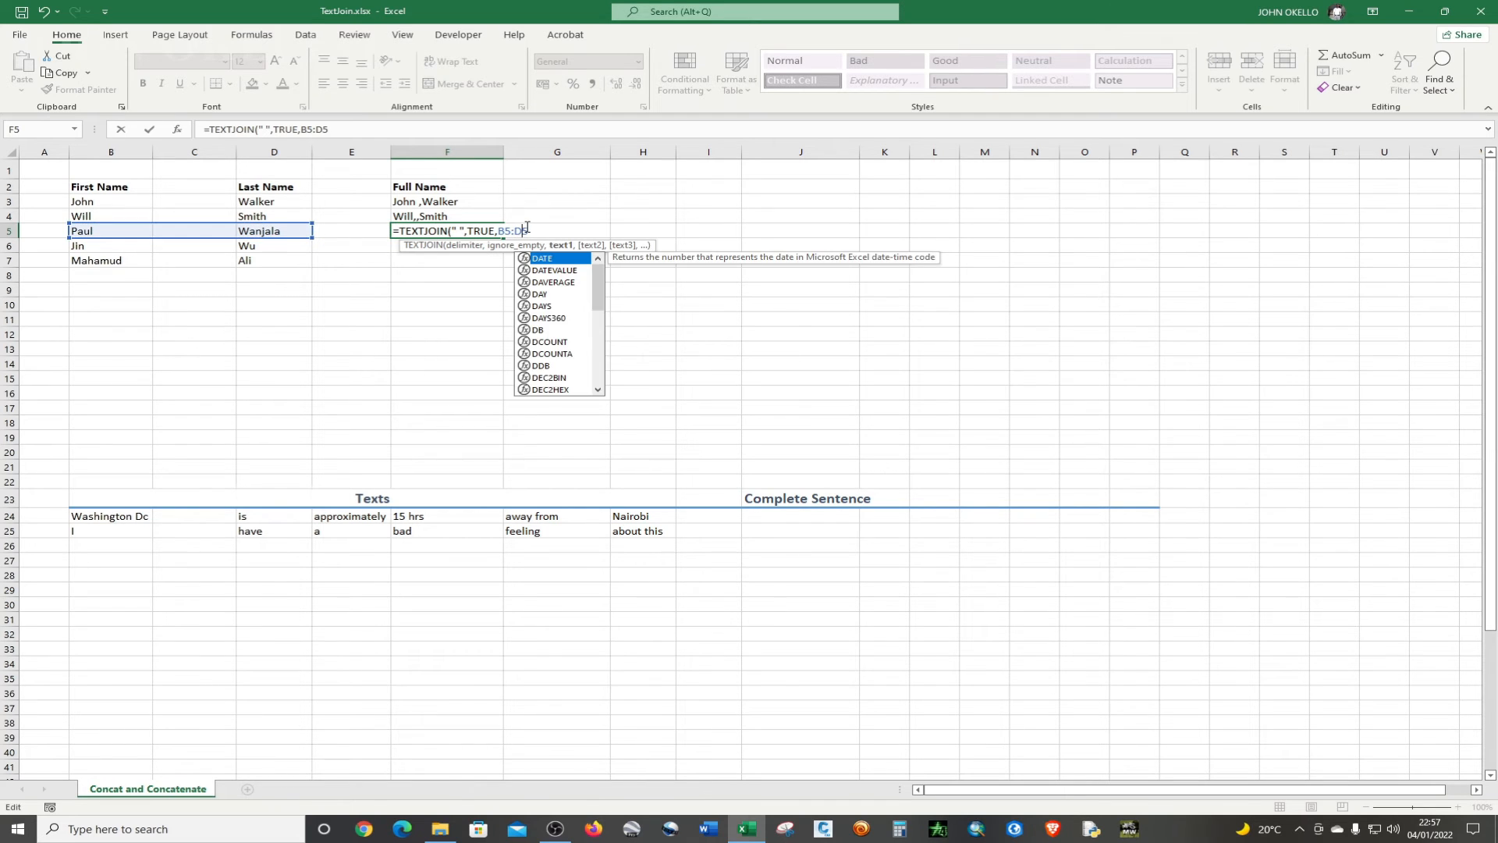
key("Right")
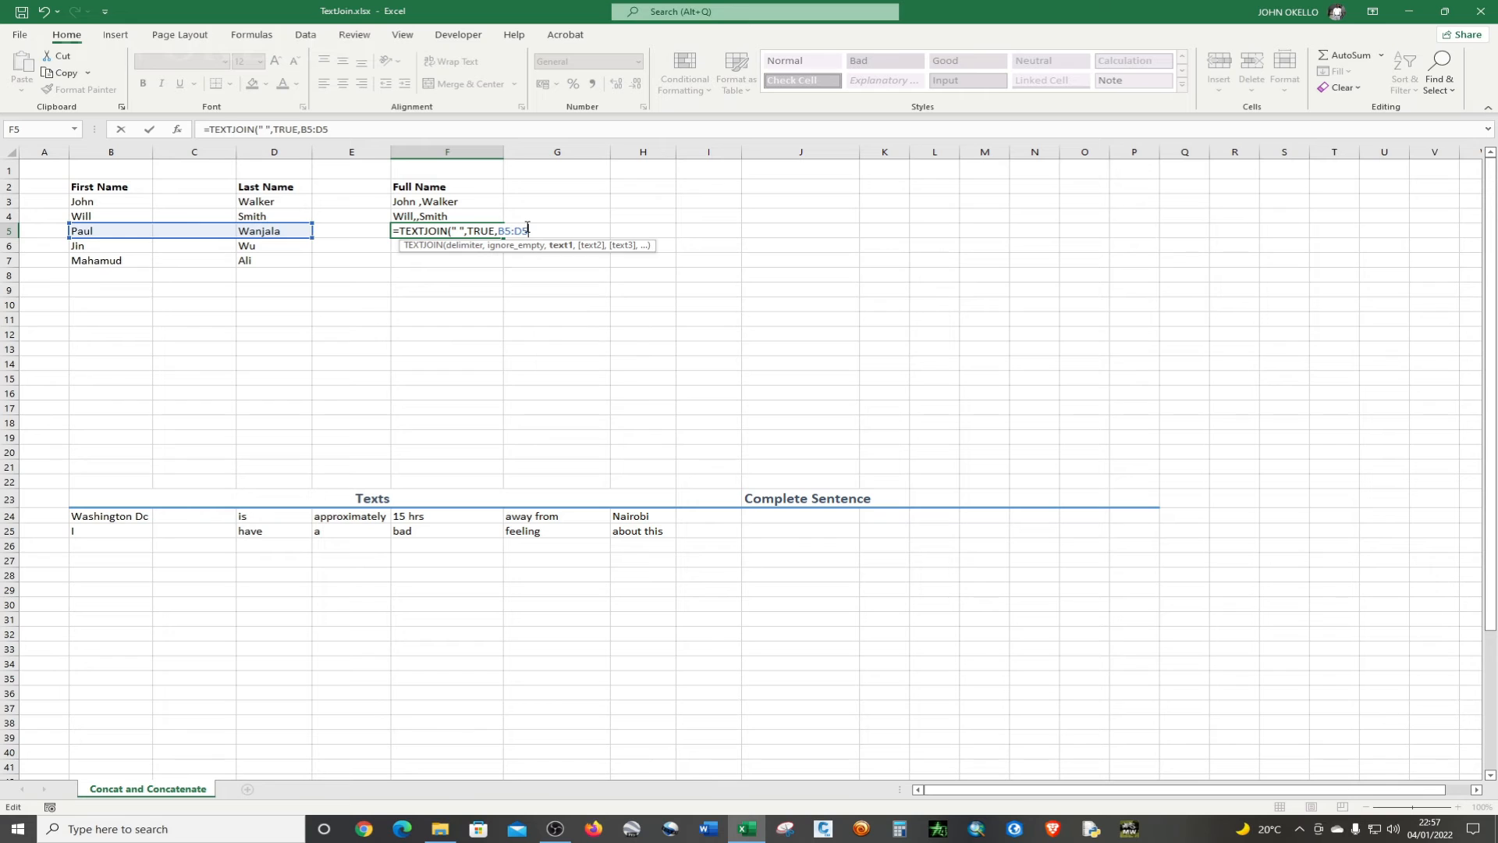
type(")")
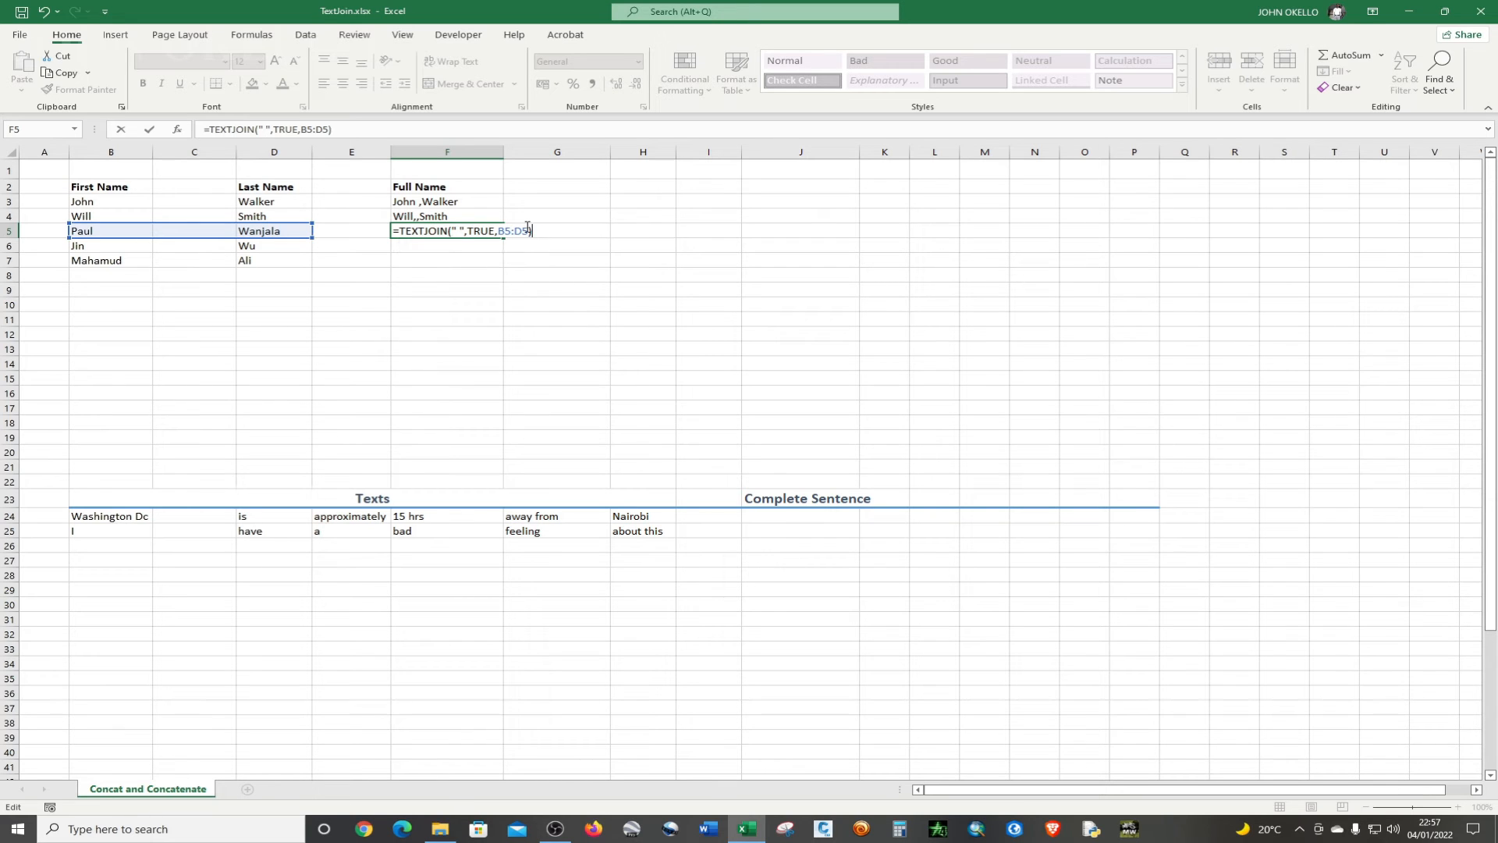
key("Return")
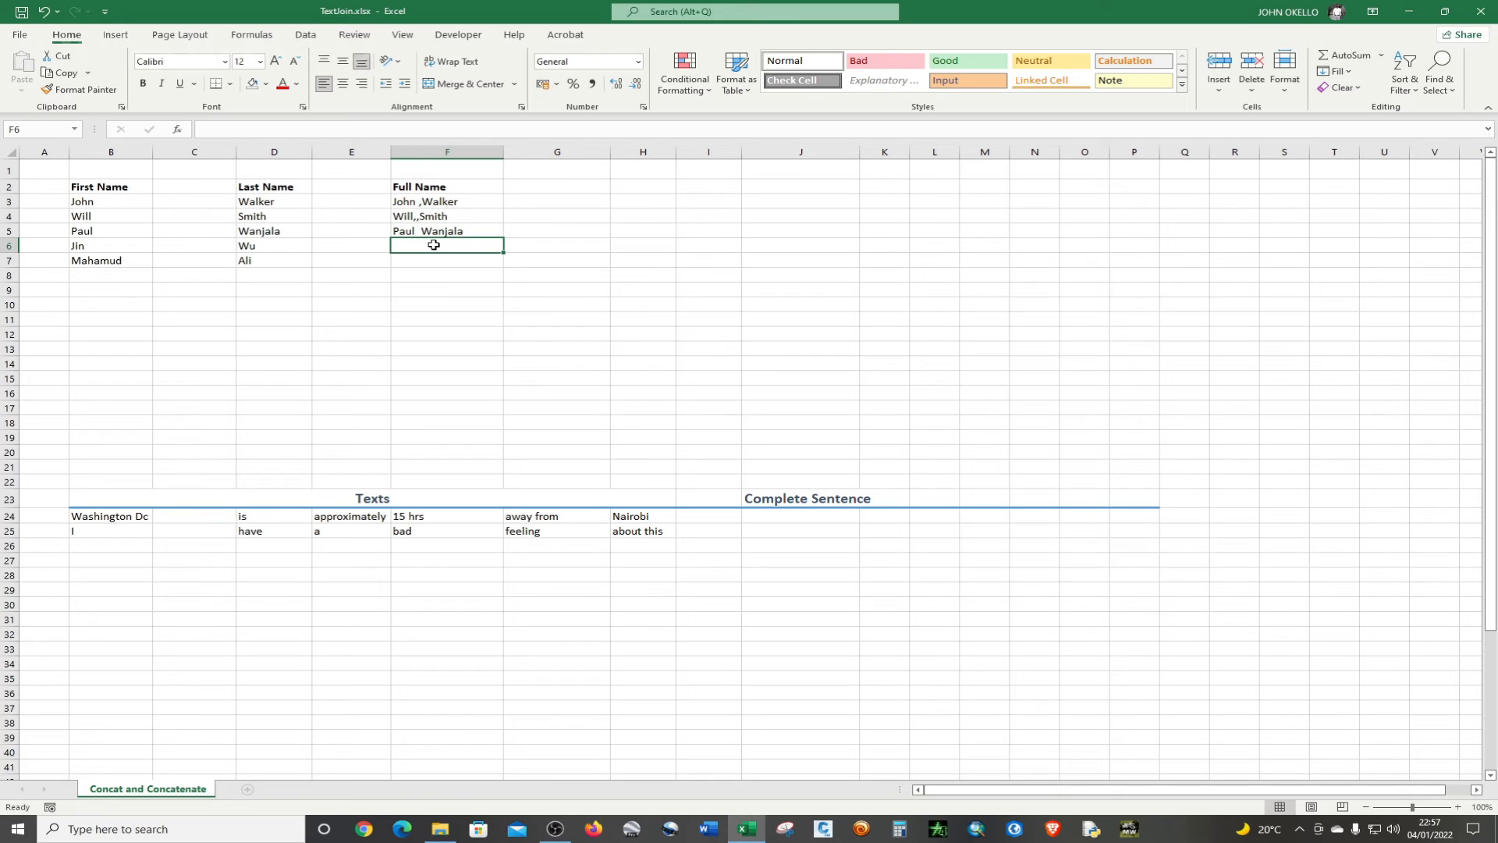
- Enter a TEXTJOIN formula in F6 with a space delimiter, FALSE for including empty cells, and the range B6:D6
type("=")
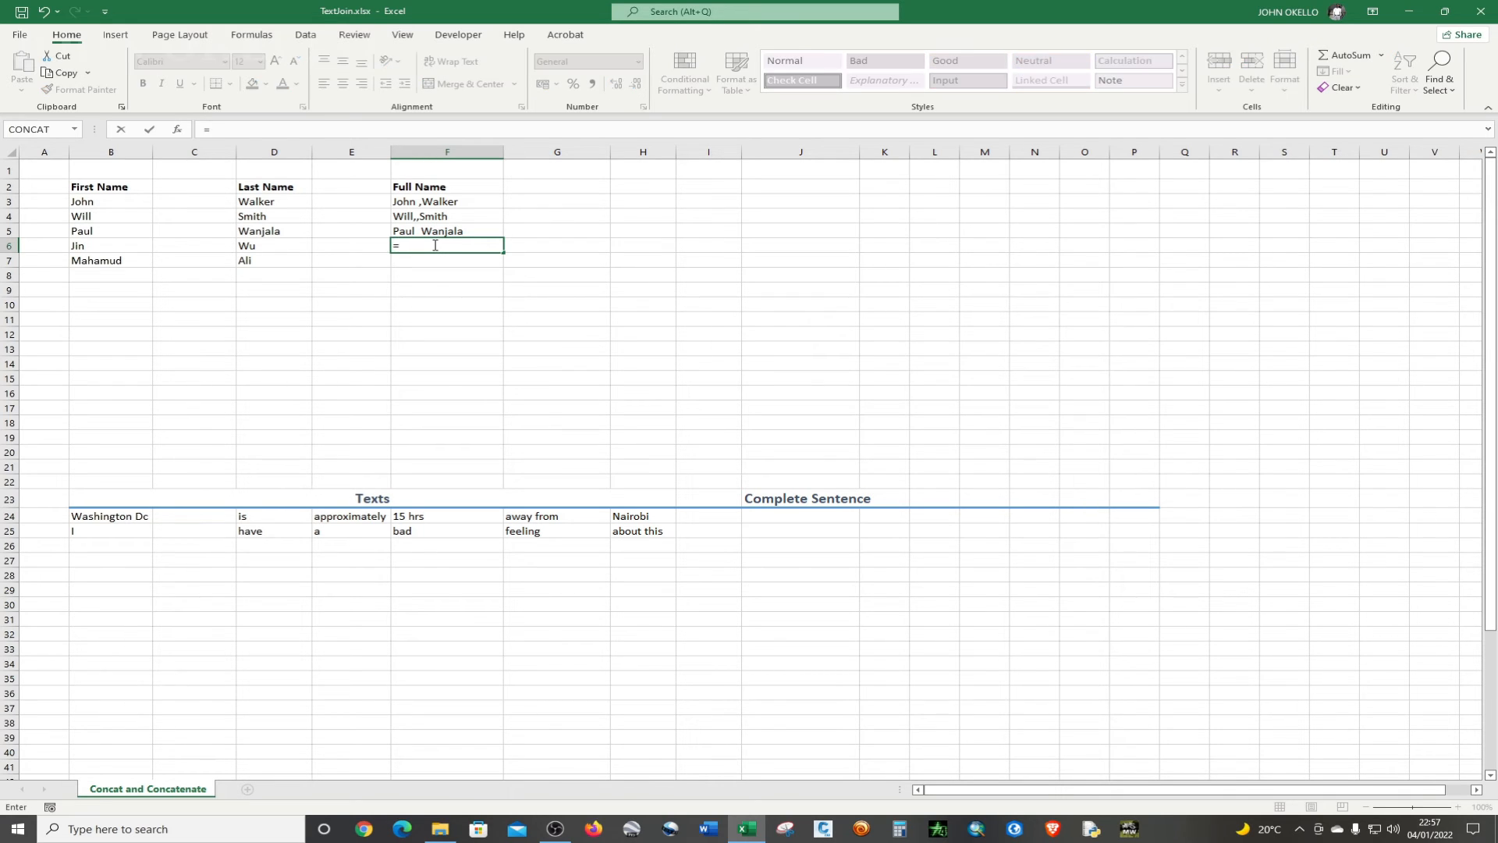
type("text")
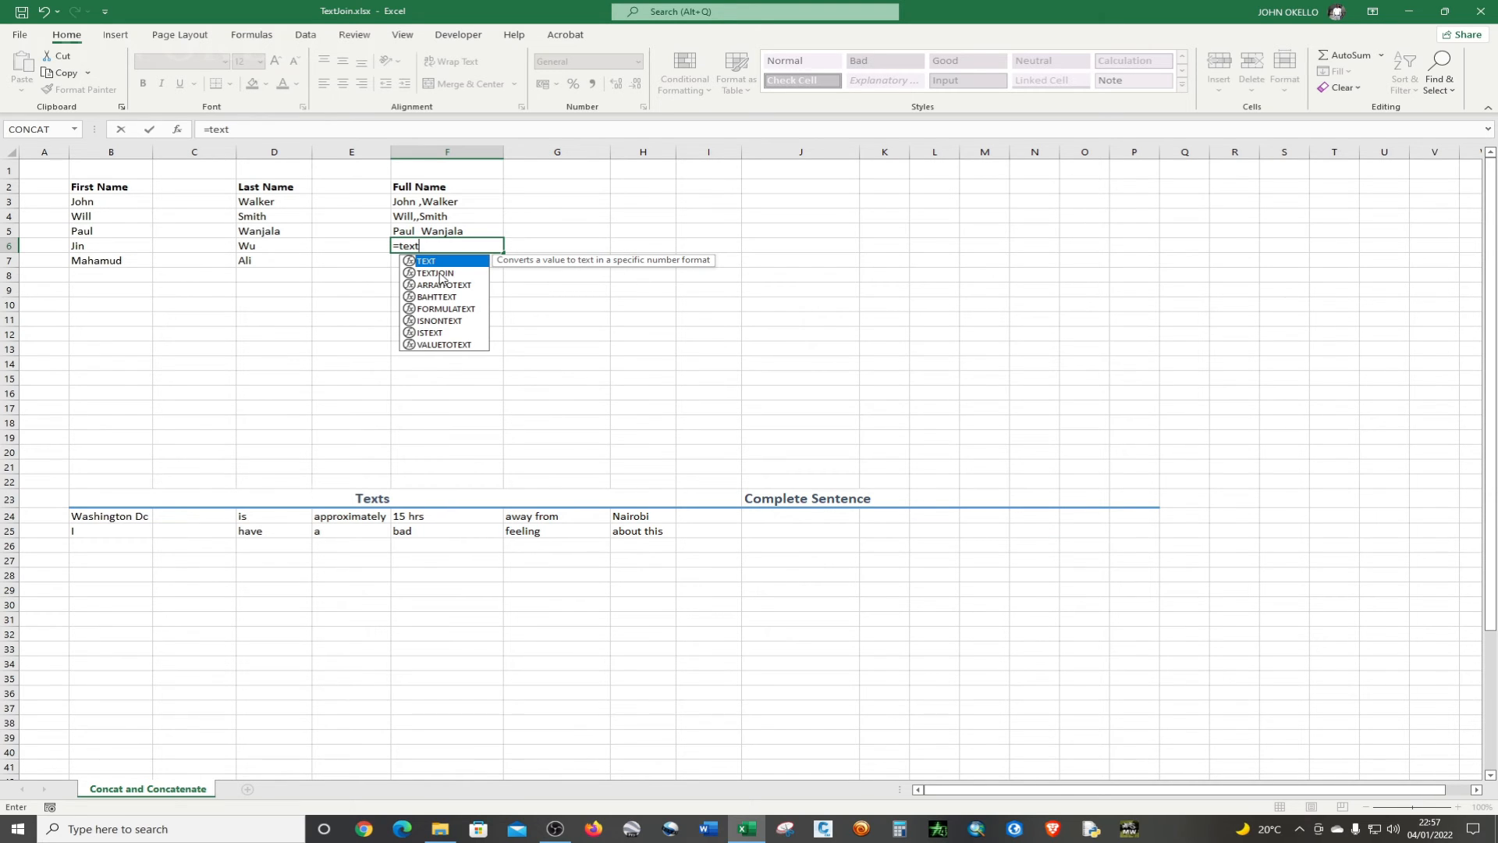
double_click(440, 273)
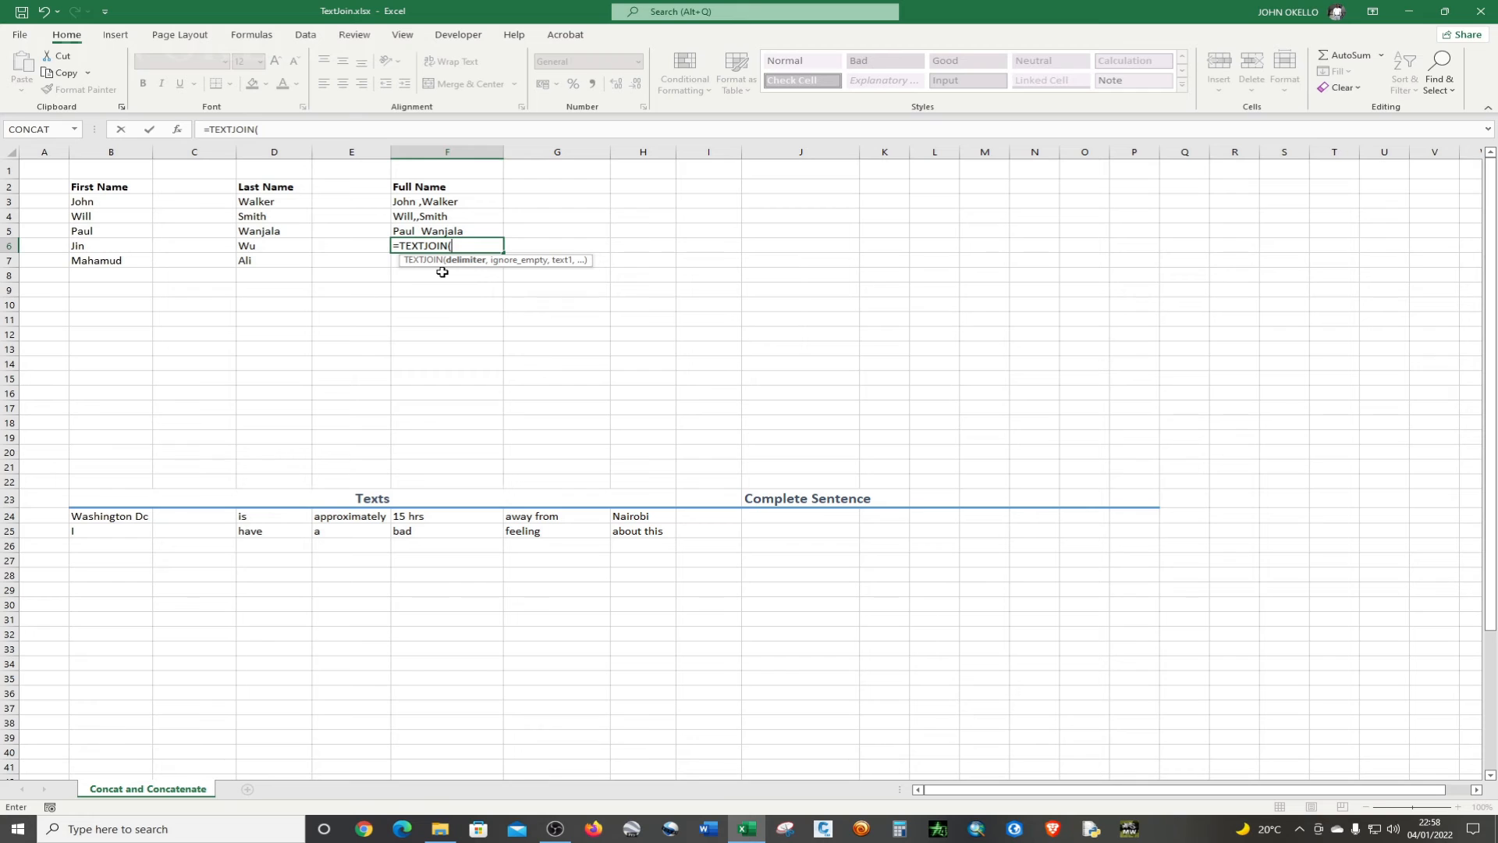
type("\" \",")
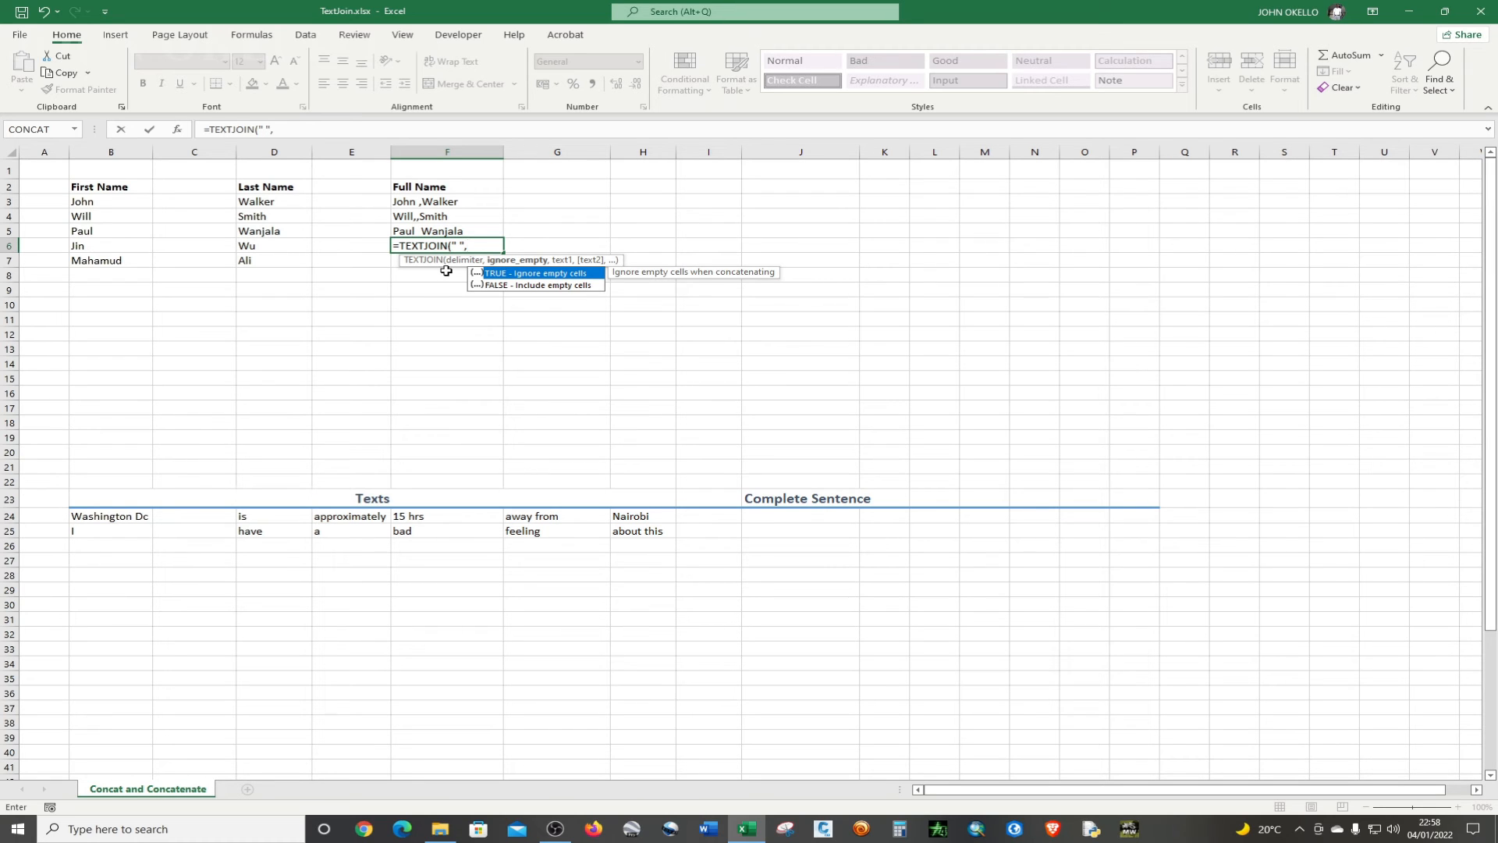
type("fal")
double_click(500, 285)
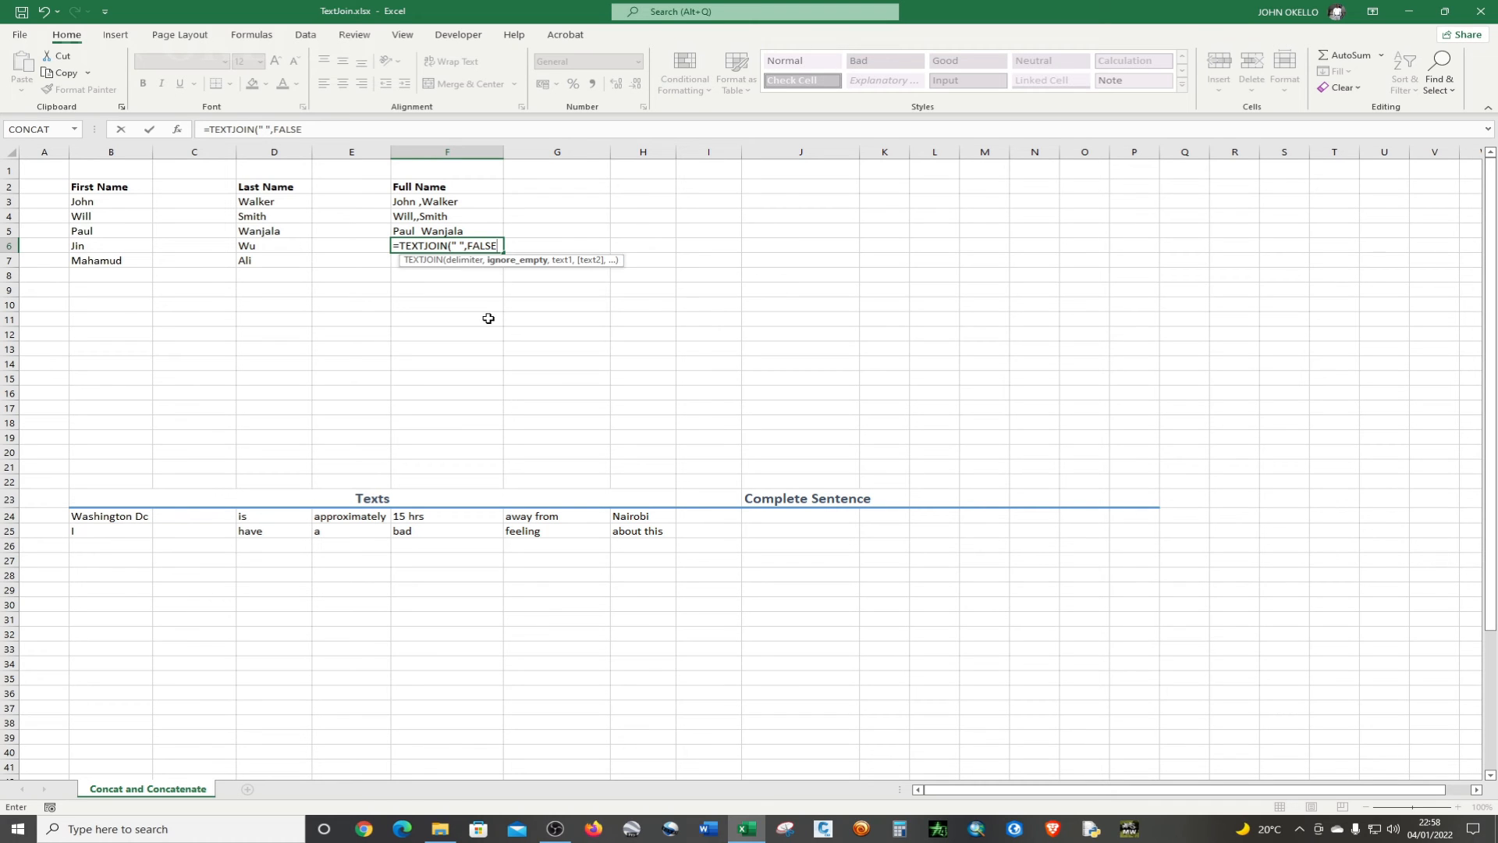
type(",")
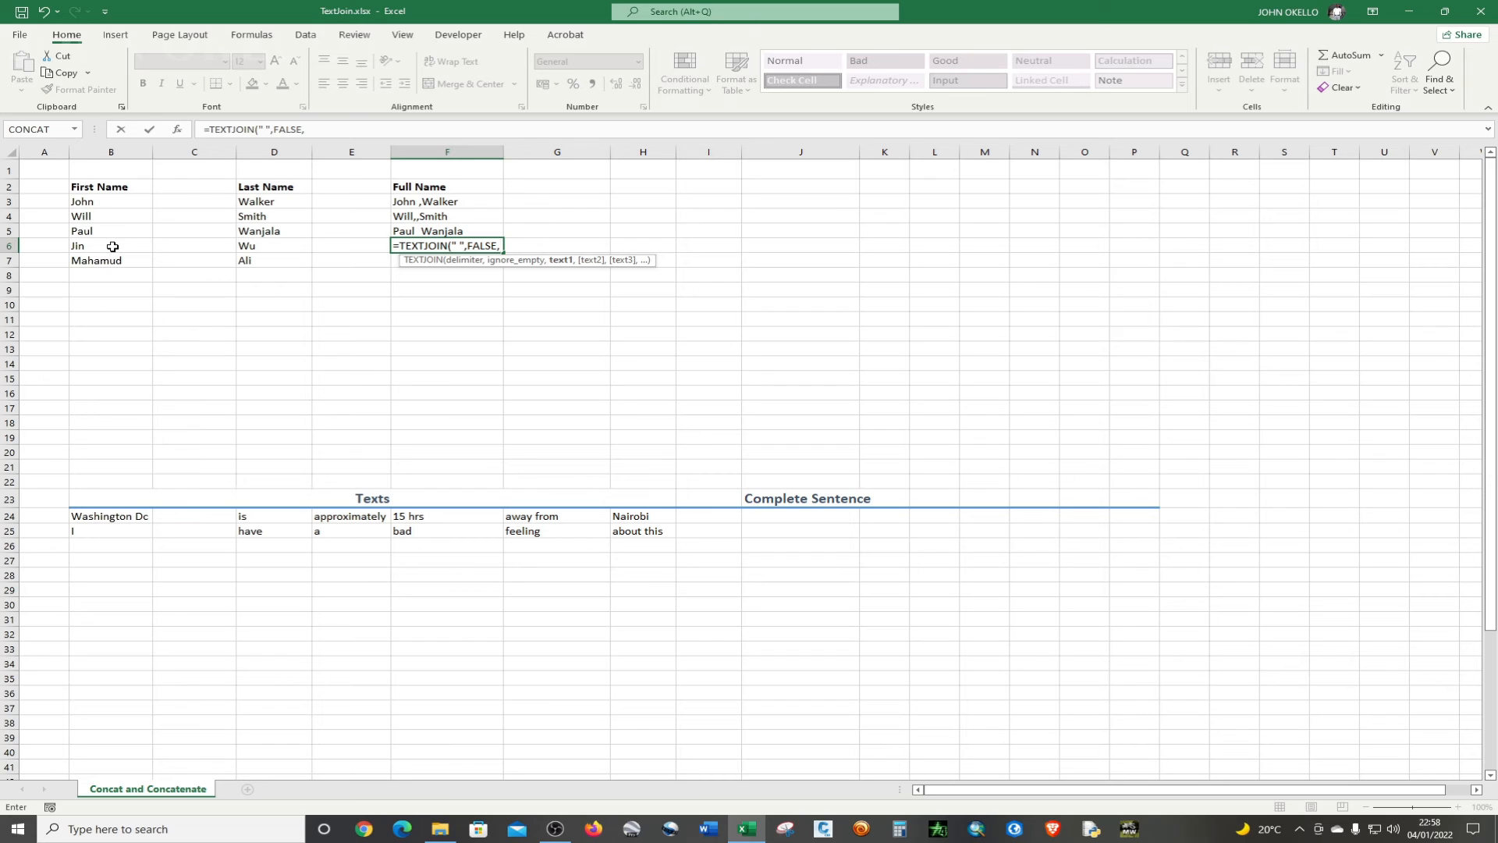
left_click_drag(113, 246, 293, 248)
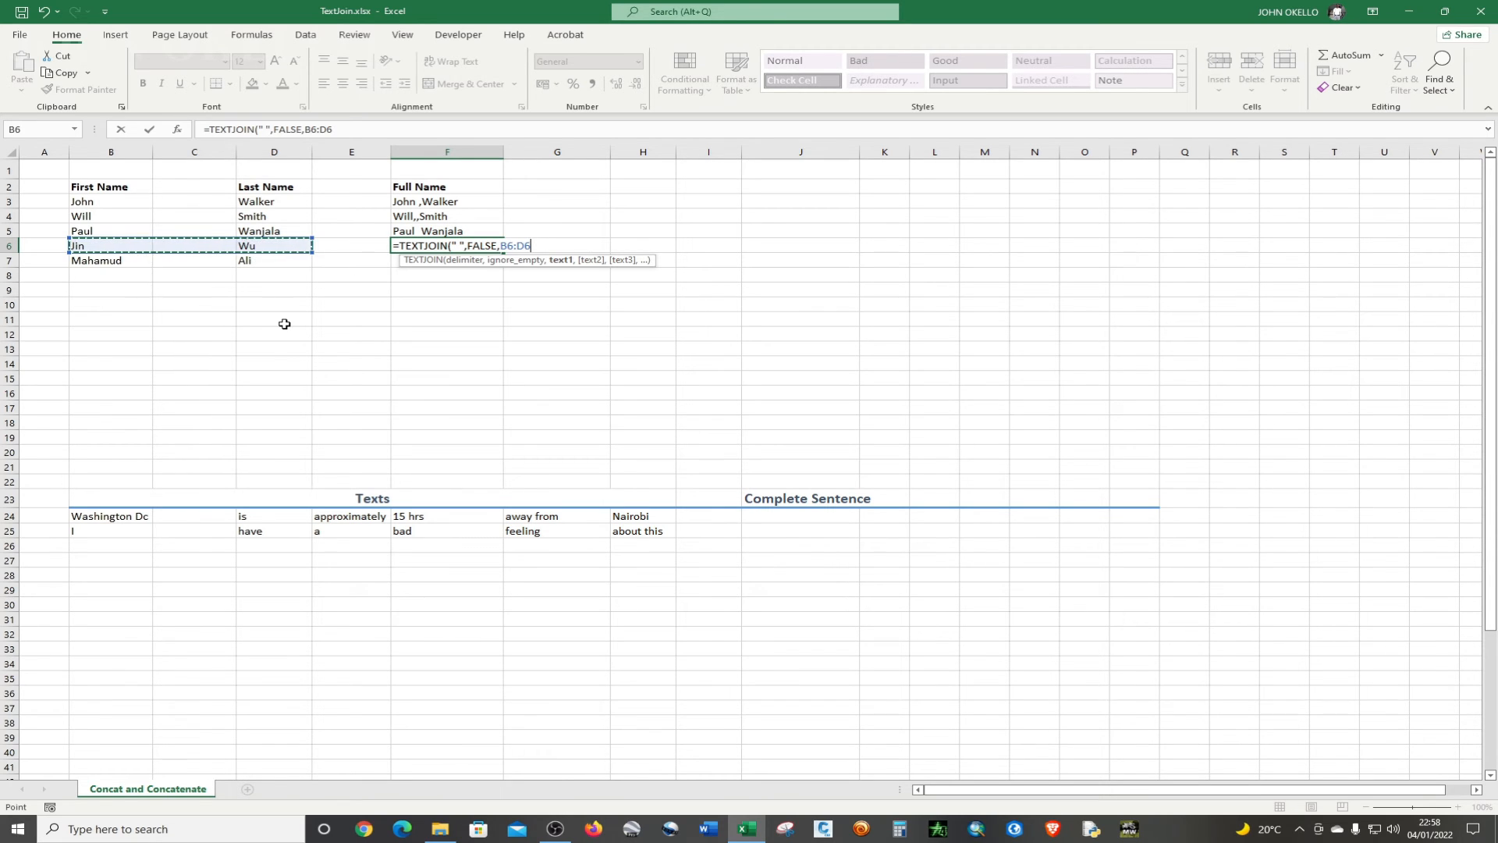
type(")")
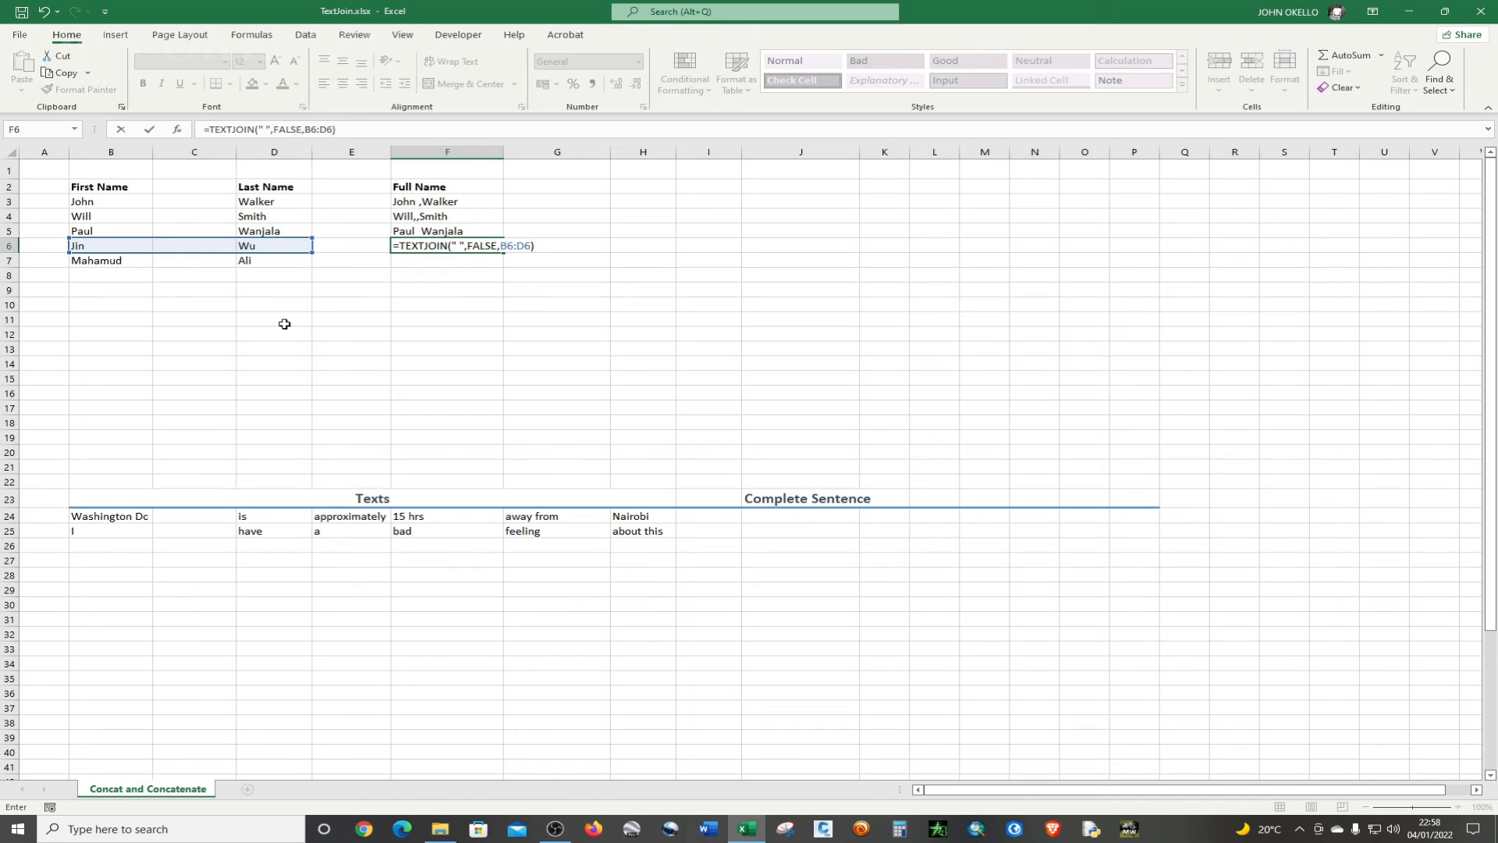
key("Return")
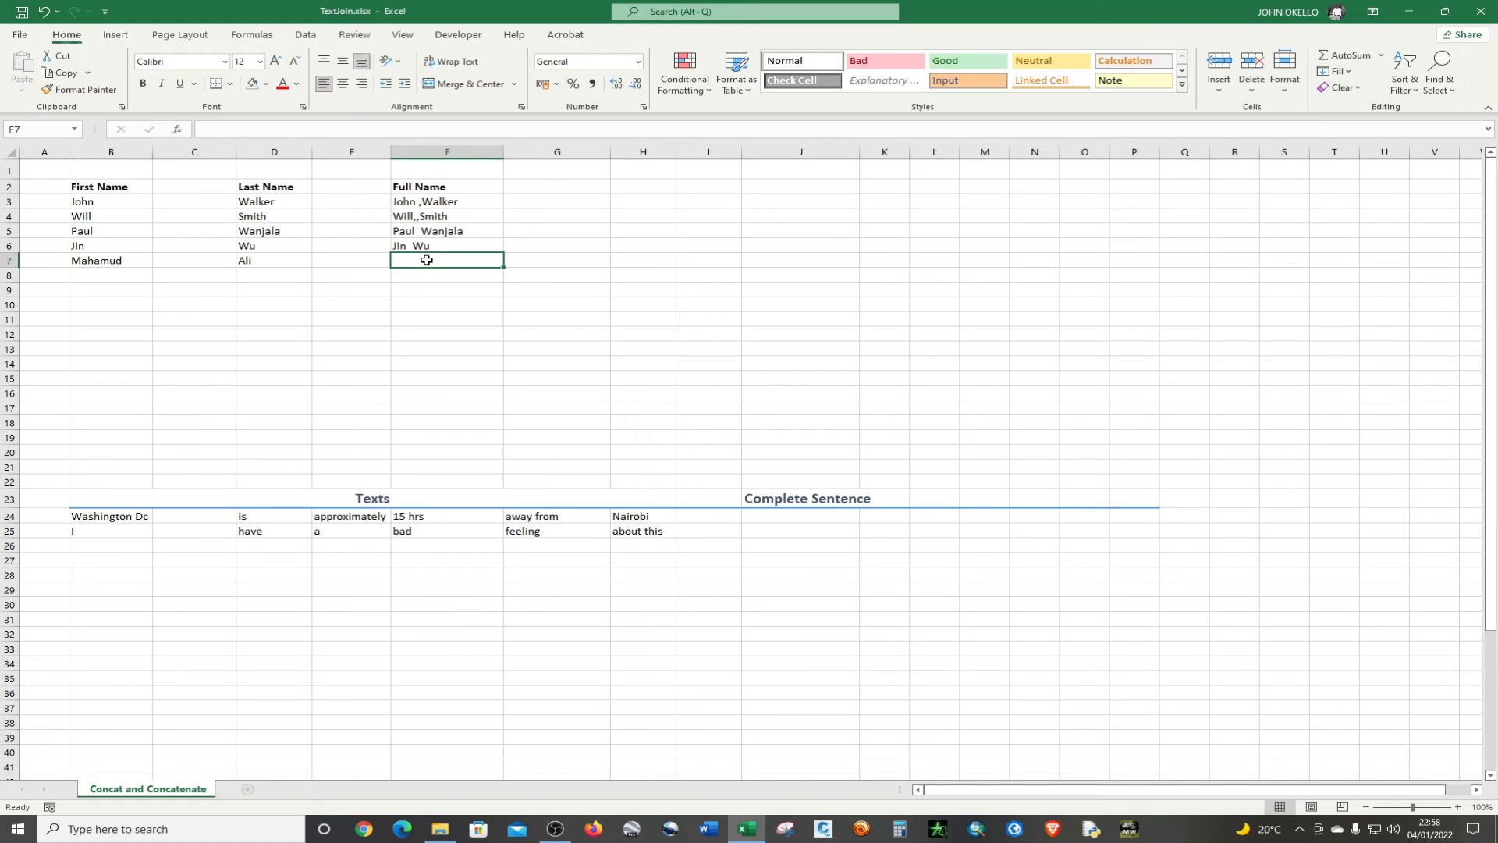
- Fill the F6 formula down to cell F7 to complete the Full Name column
double_click(435, 249)
left_click(422, 278)
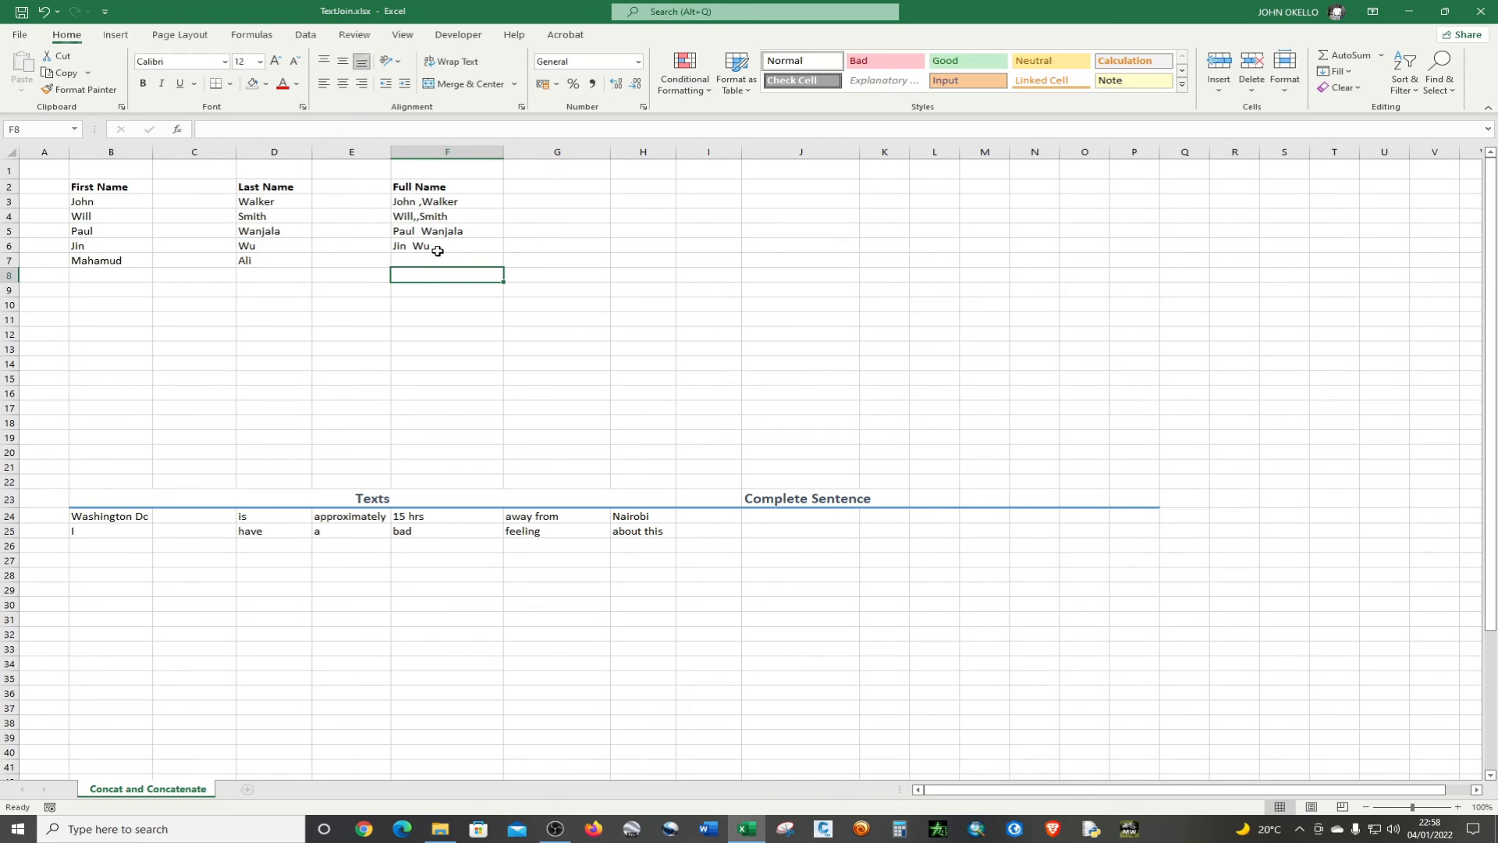
left_click(438, 250)
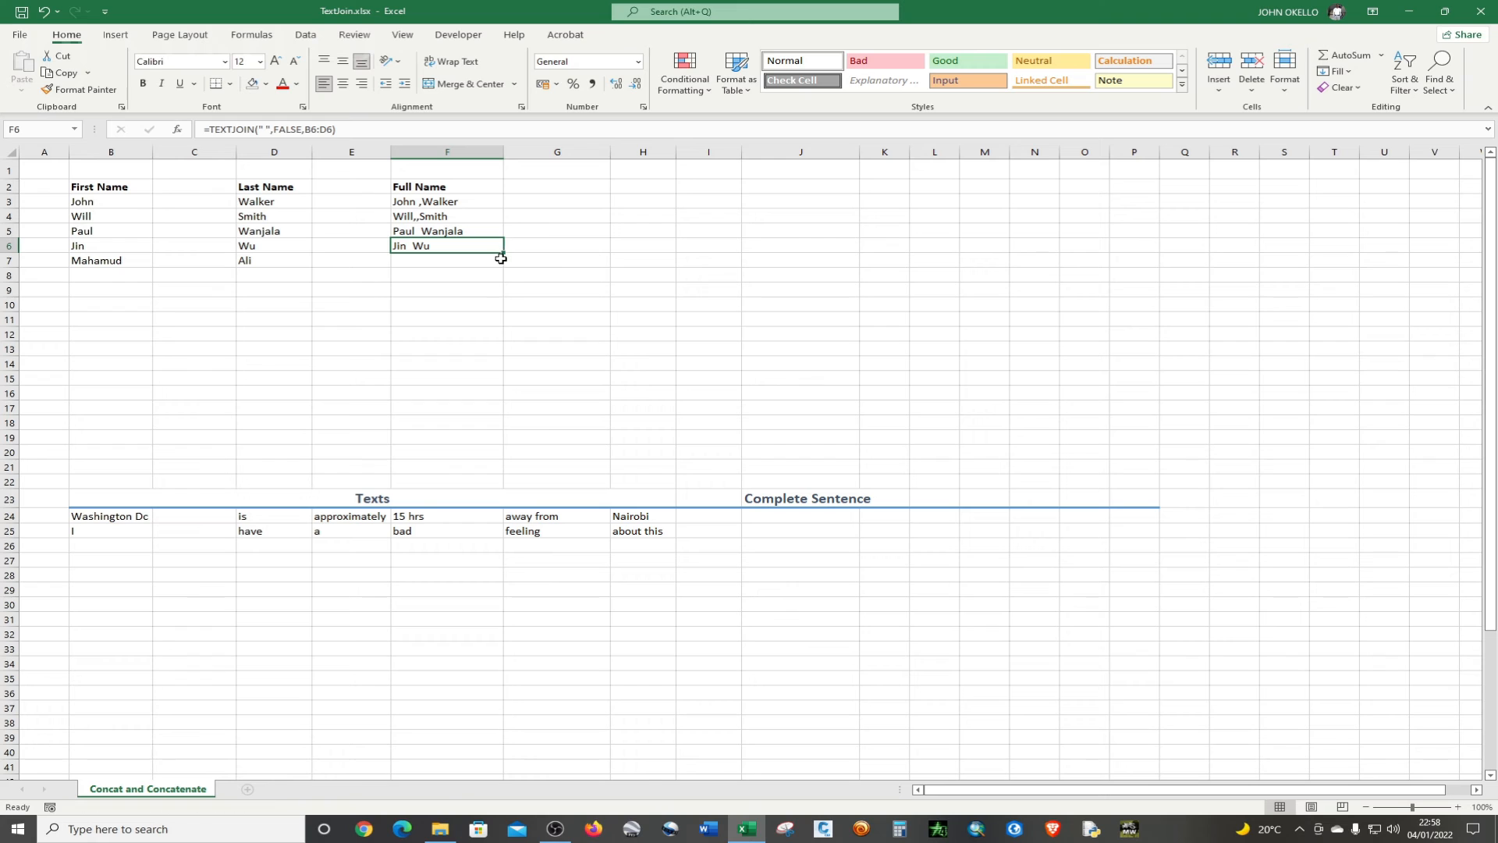
left_click_drag(505, 253, 504, 267)
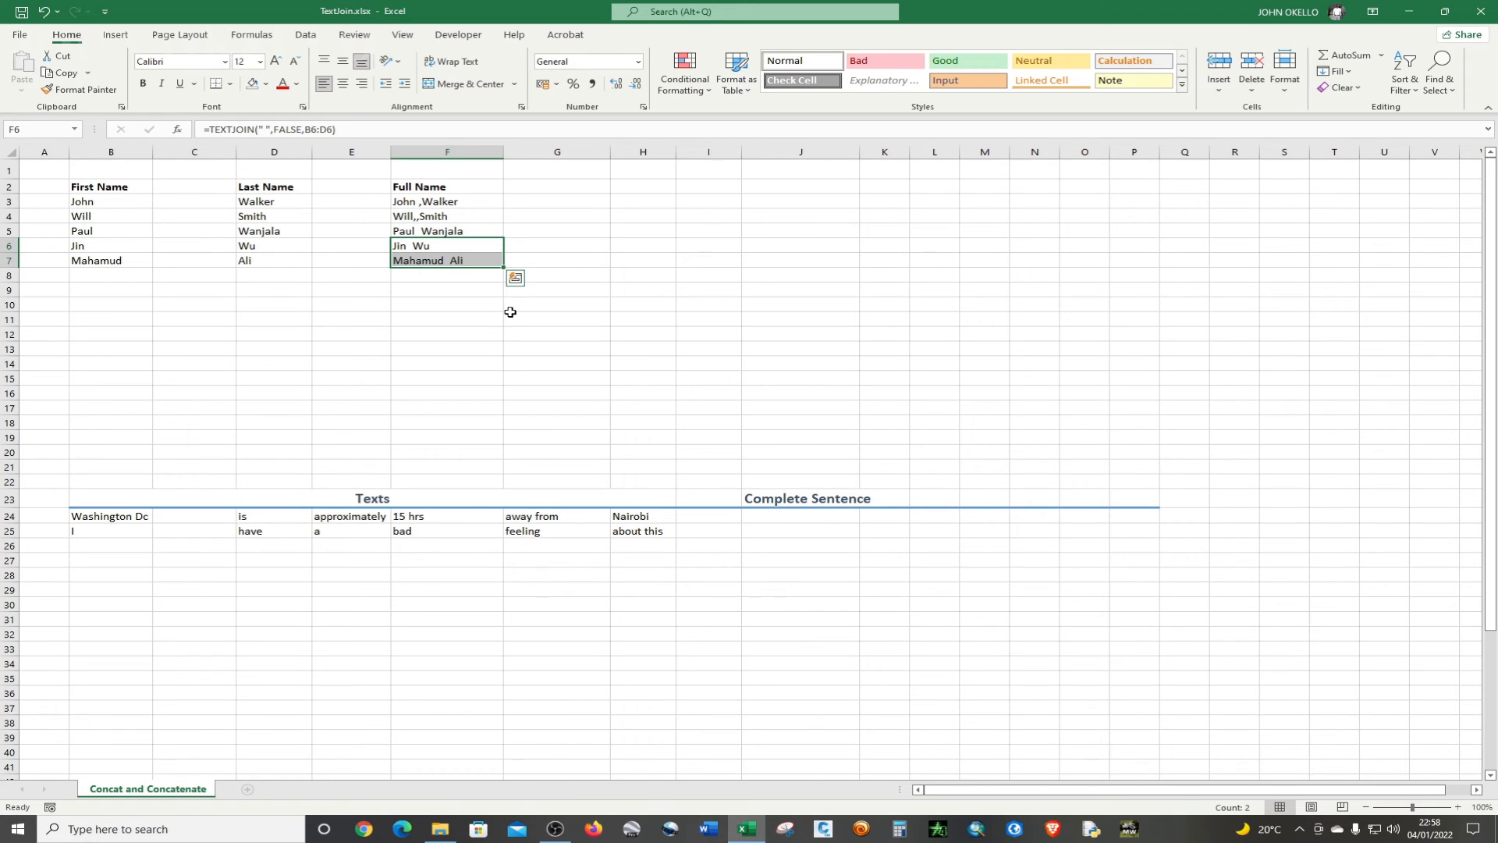
- Build the Complete Sentence in J24 using TEXTJOIN with a space delimiter, TRUE for ignoring empty cells, and the range B24:H24
left_click(776, 516)
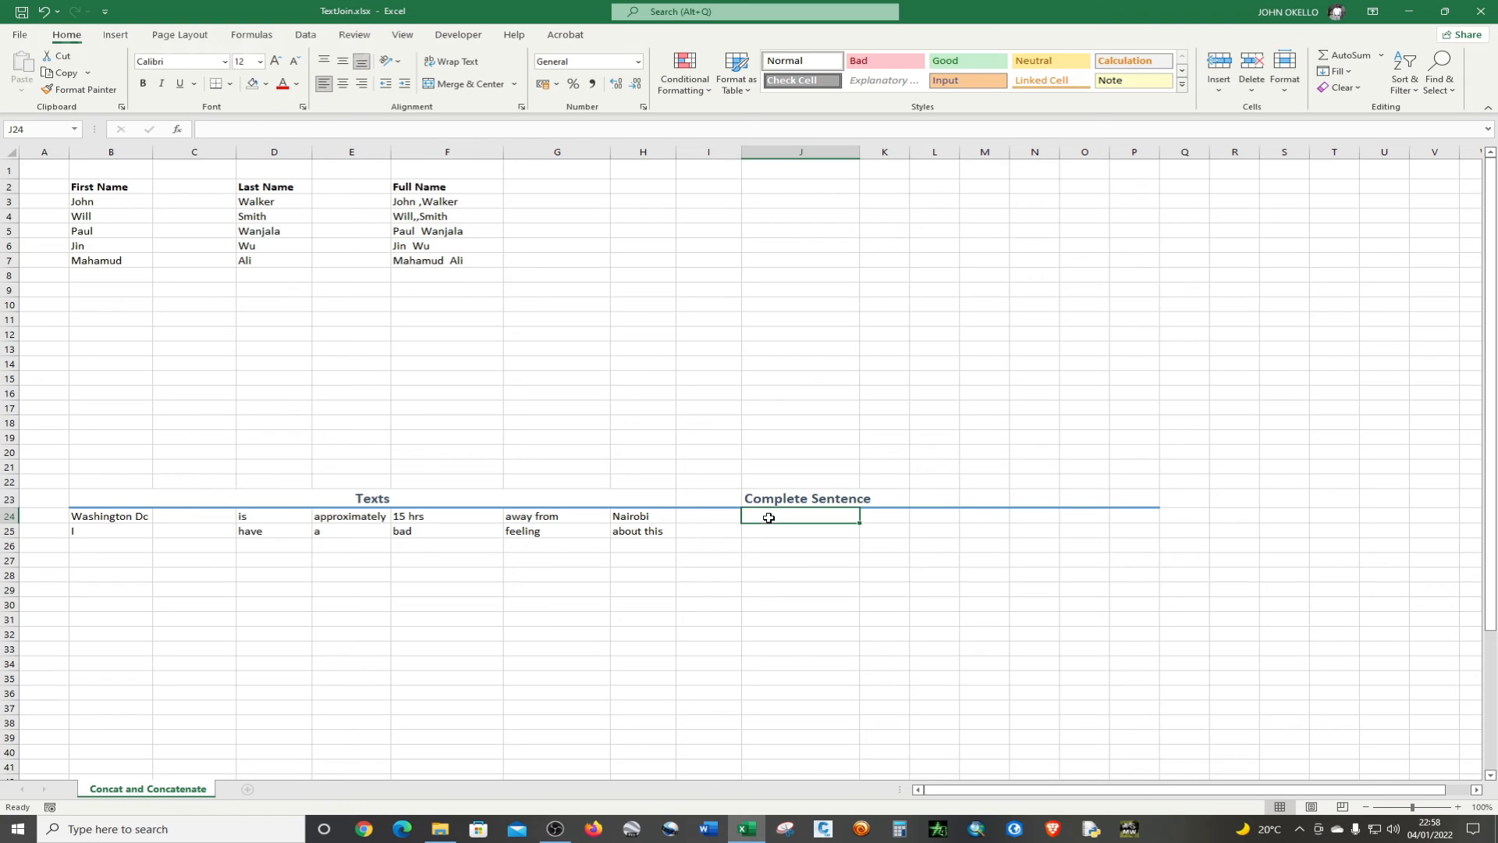
type("=")
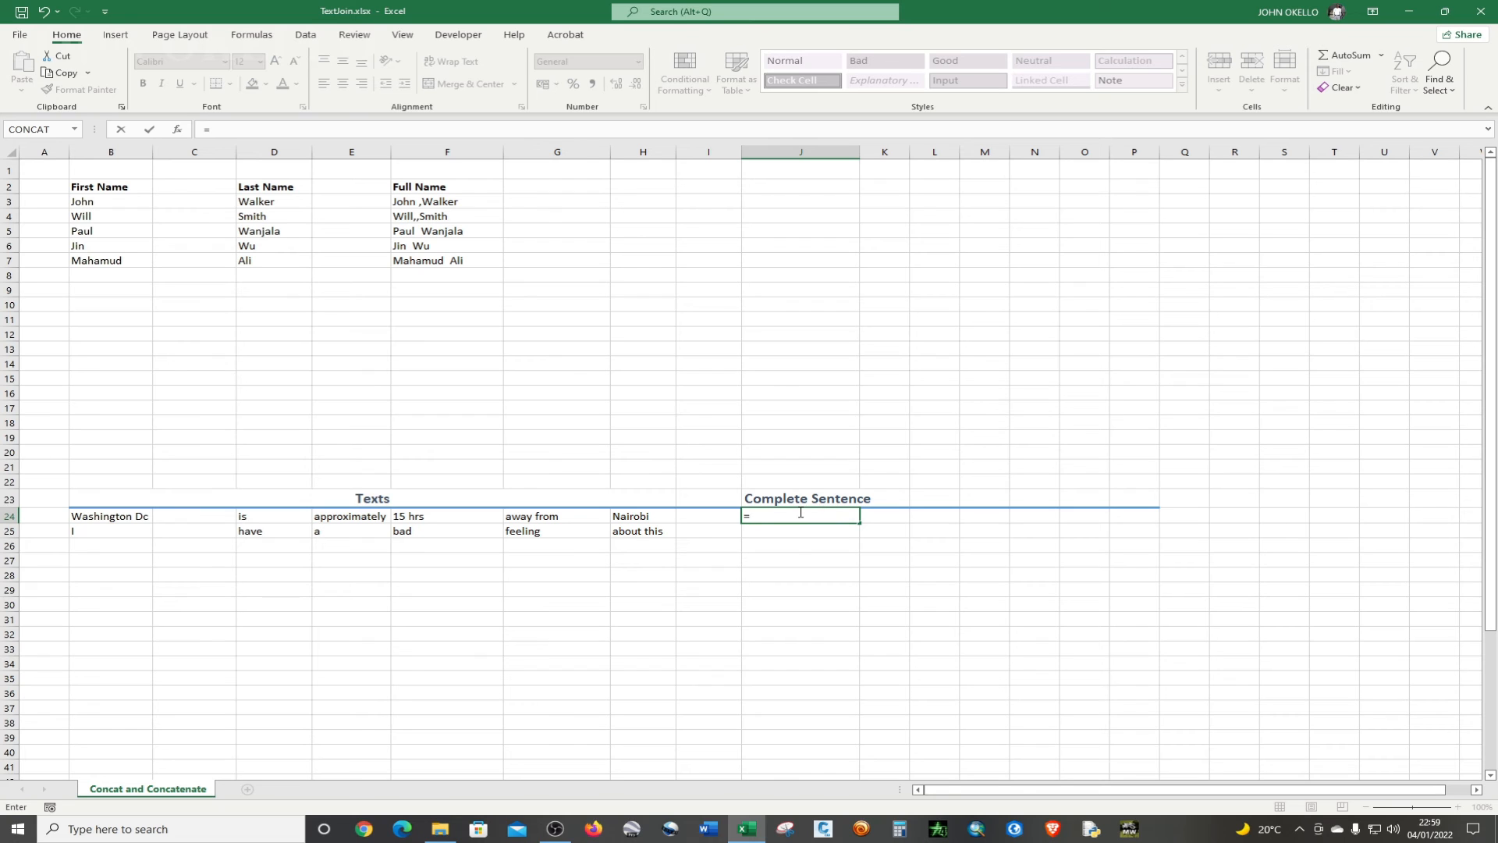
type("text")
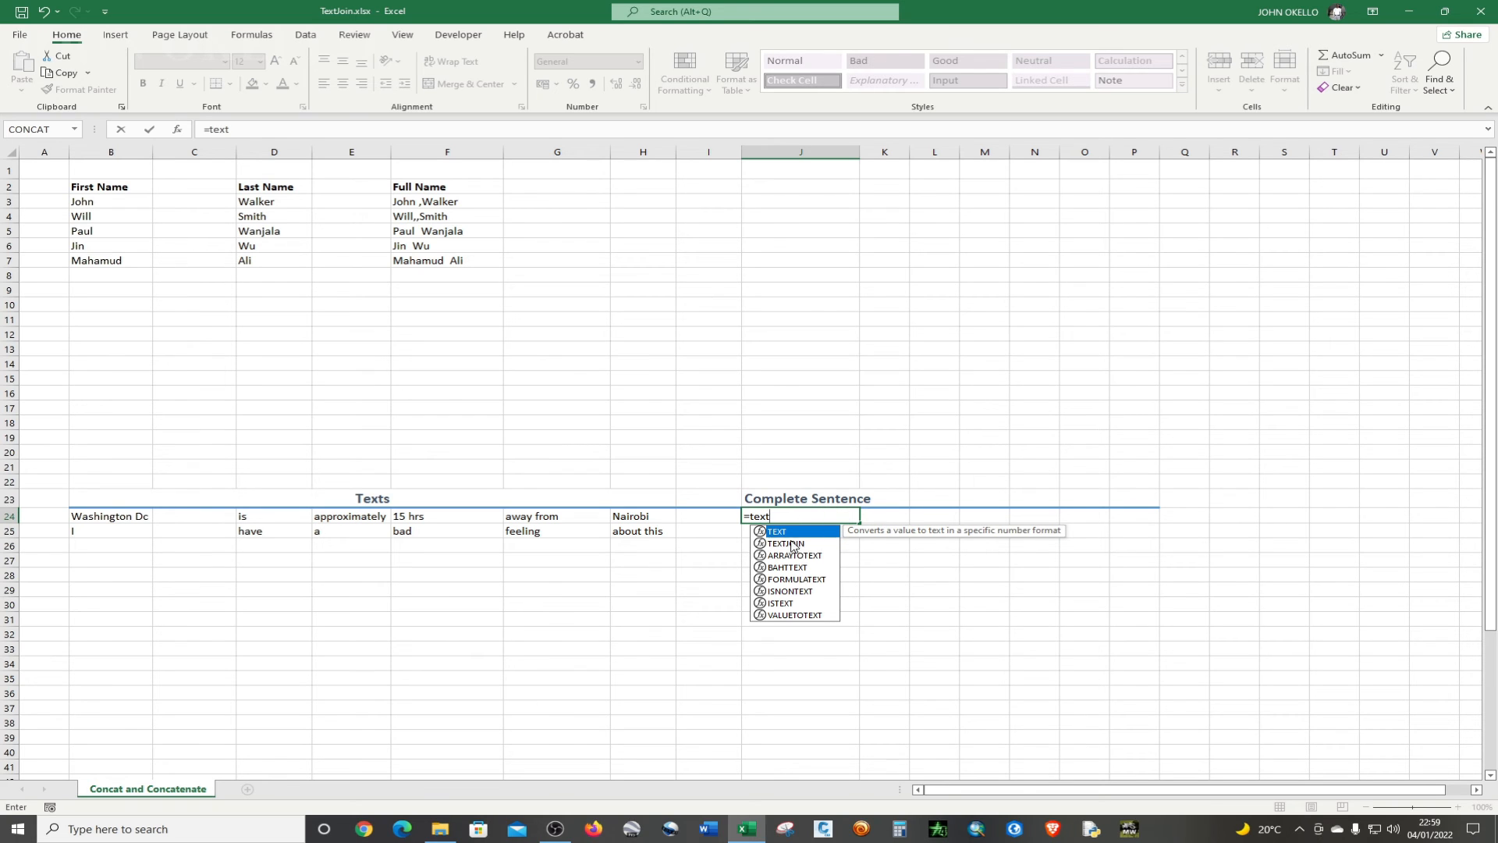
double_click(800, 544)
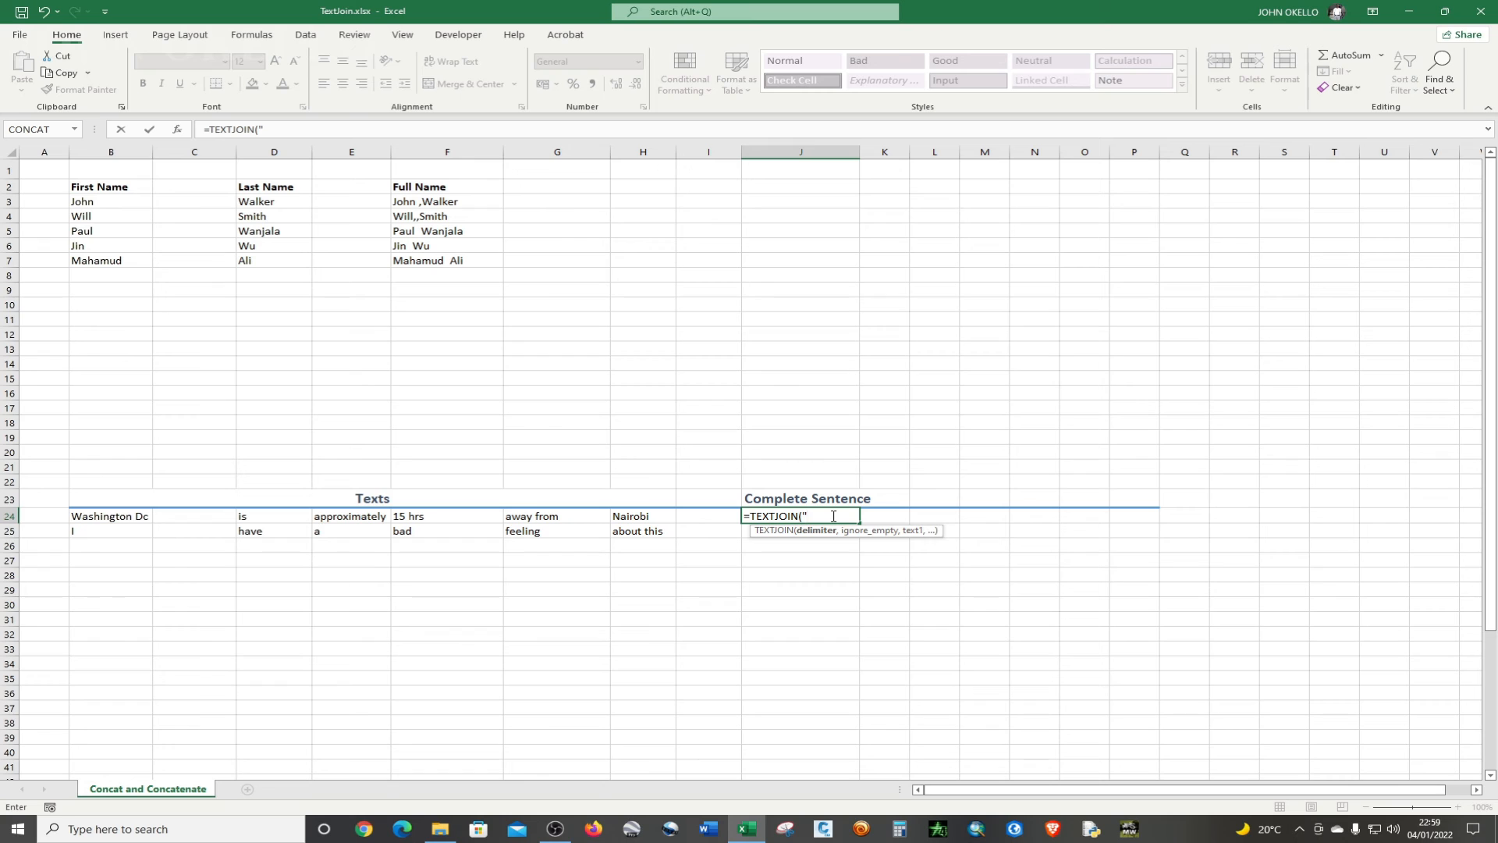
type("\" \",")
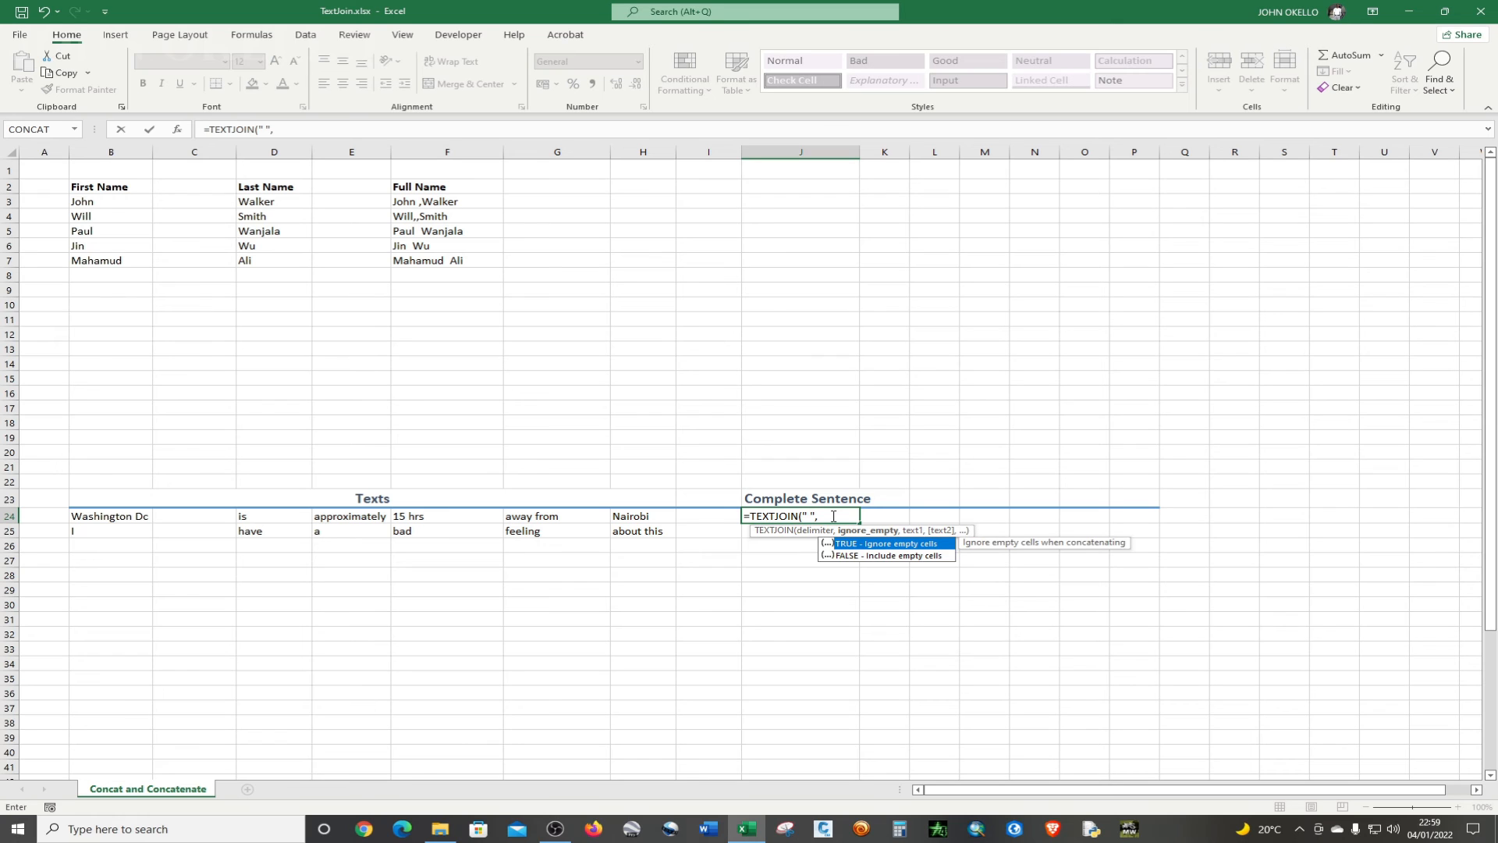
double_click(853, 543)
type(",")
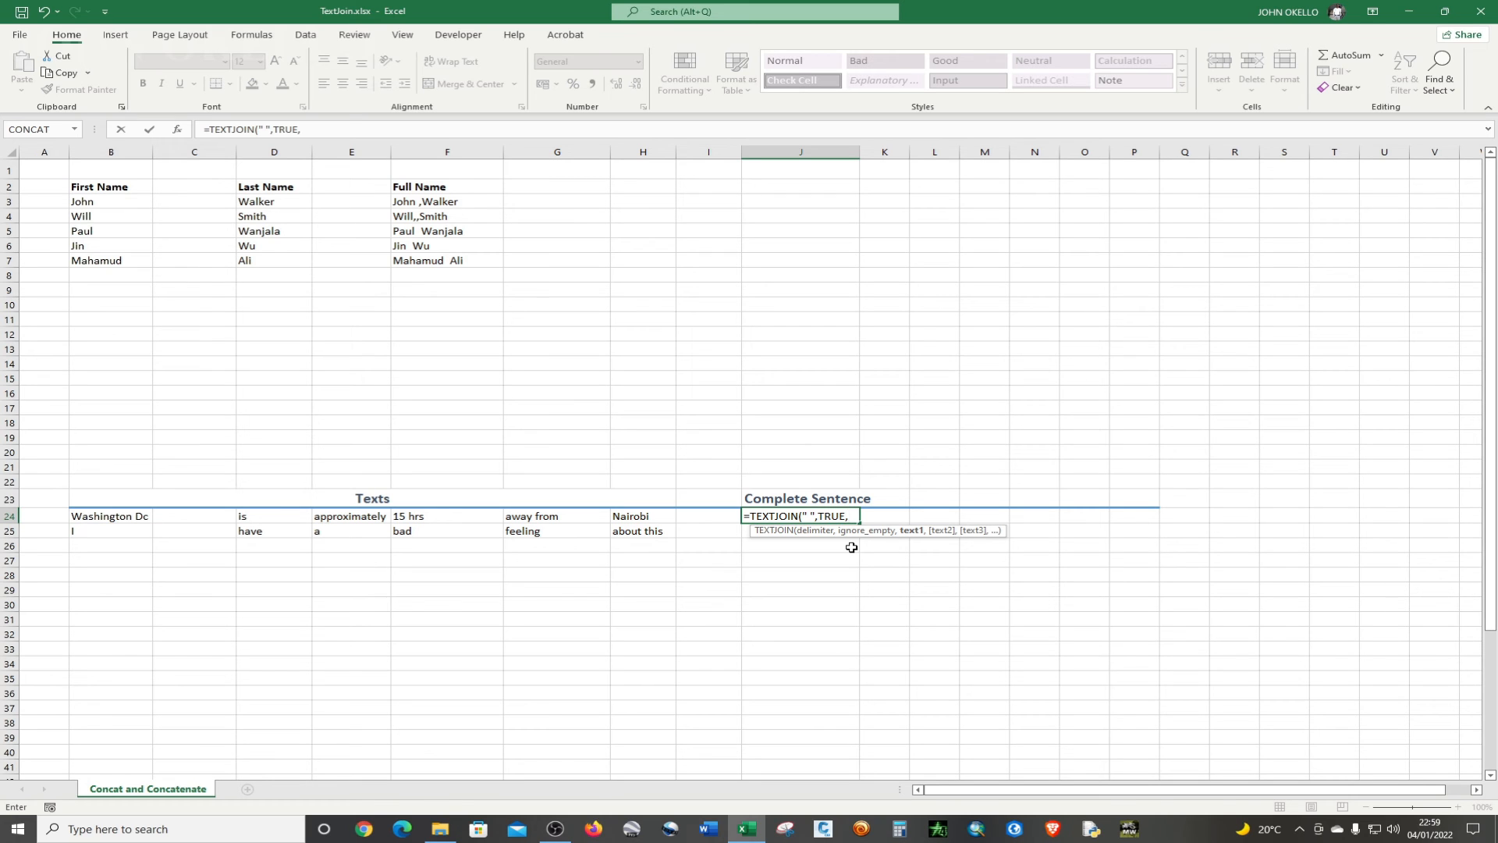
left_click(135, 517)
left_click_drag(135, 518, 626, 519)
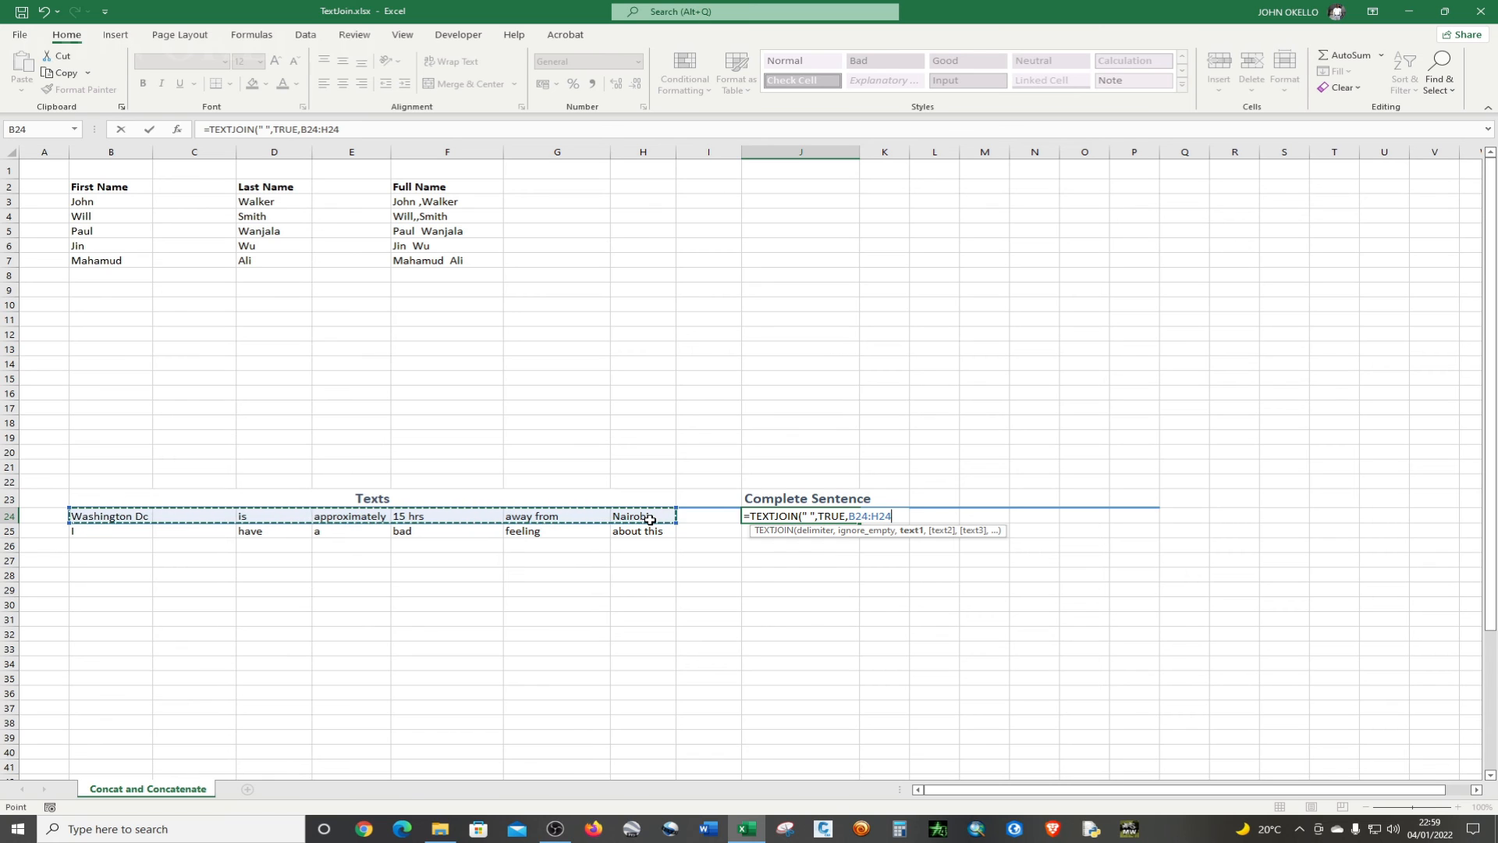
type(")")
key("Return")
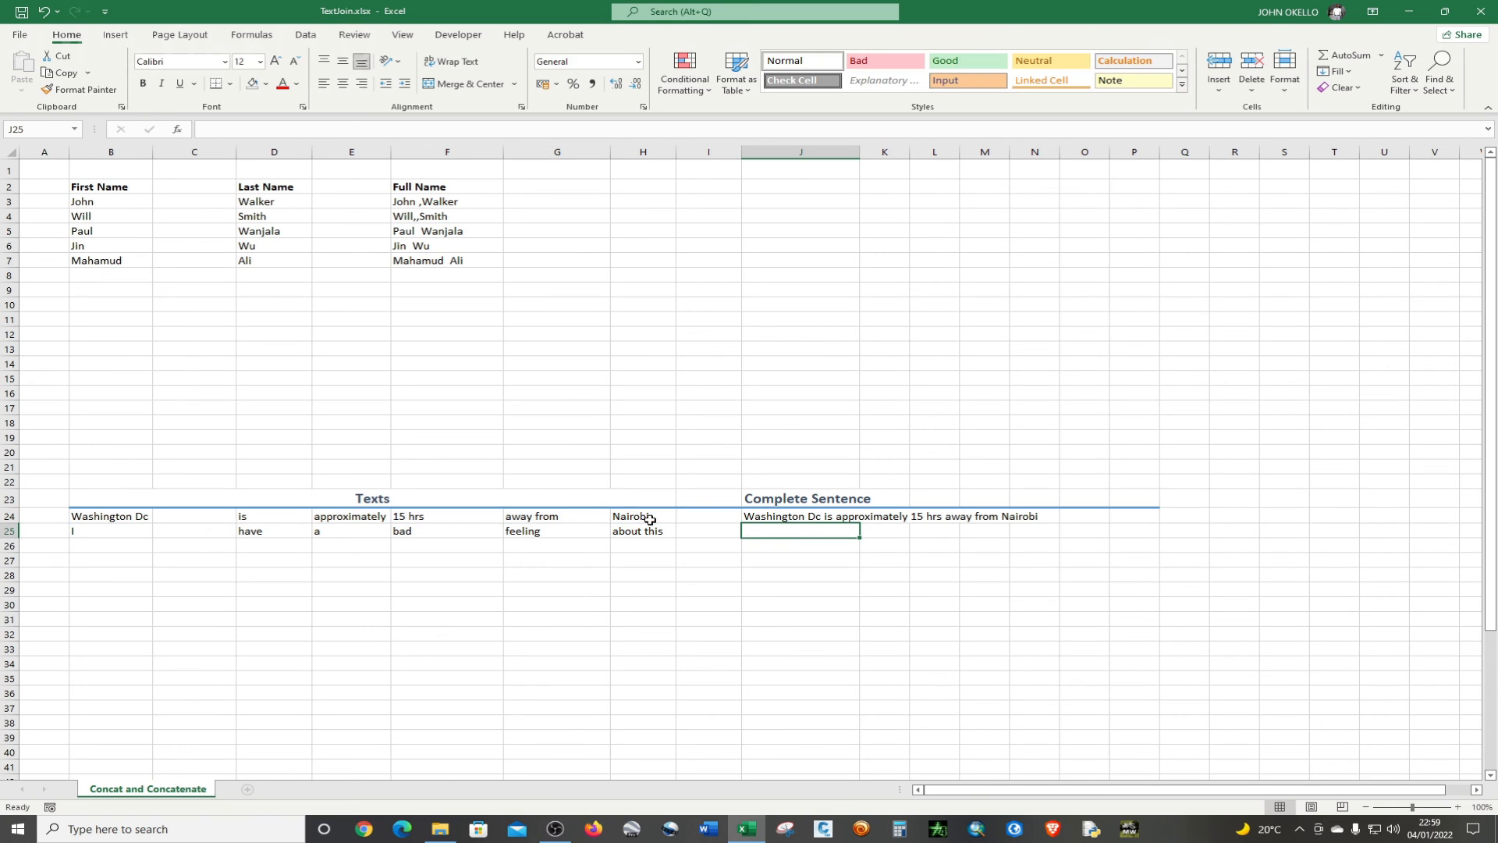
left_click_drag(774, 516, 1046, 517)
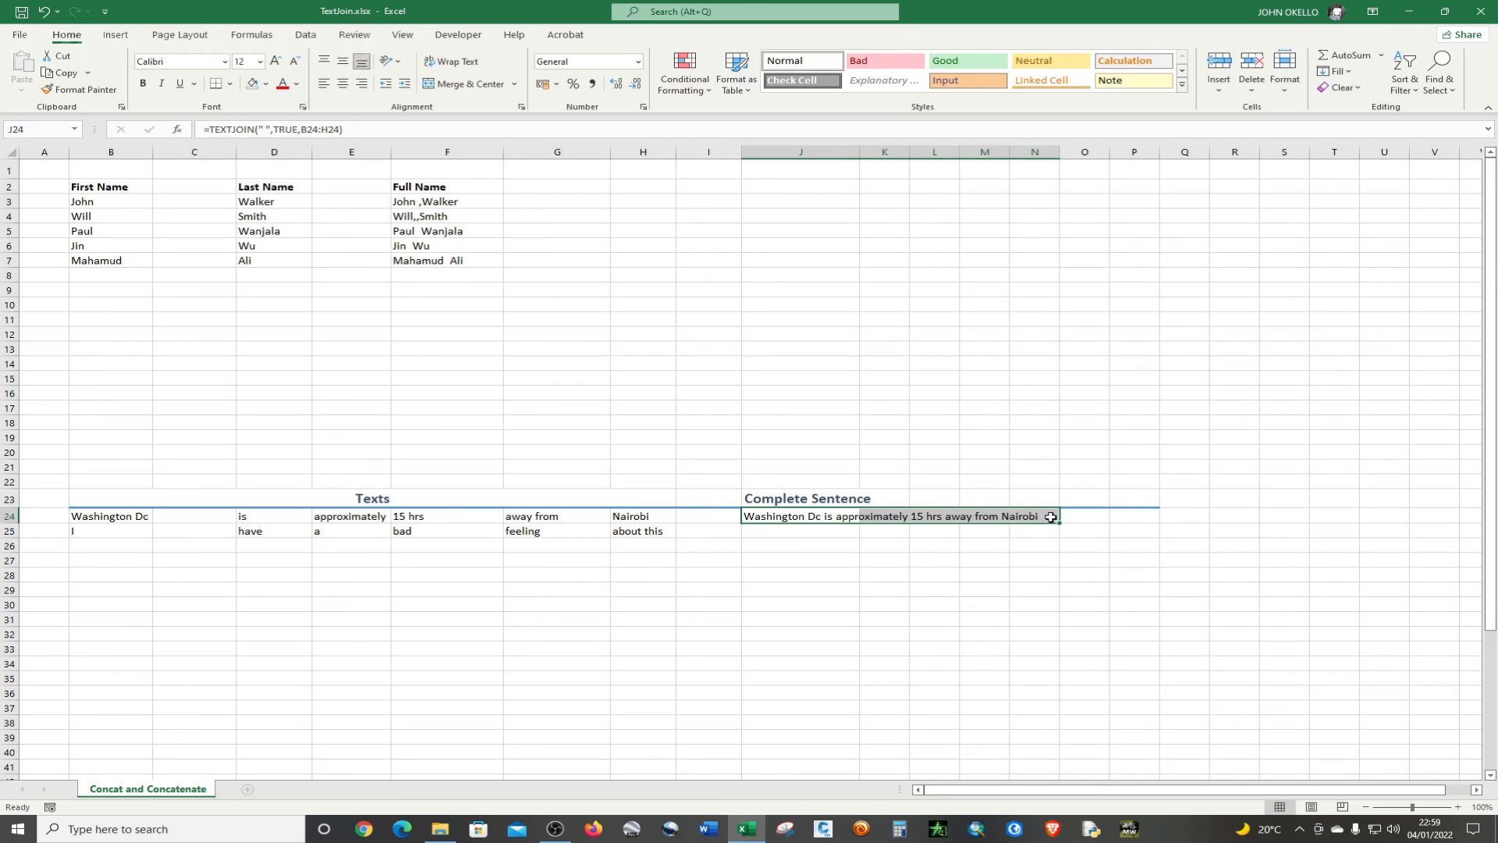
- Merge and center the complete sentence in row 24 across cells J24:N24
left_click(478, 84)
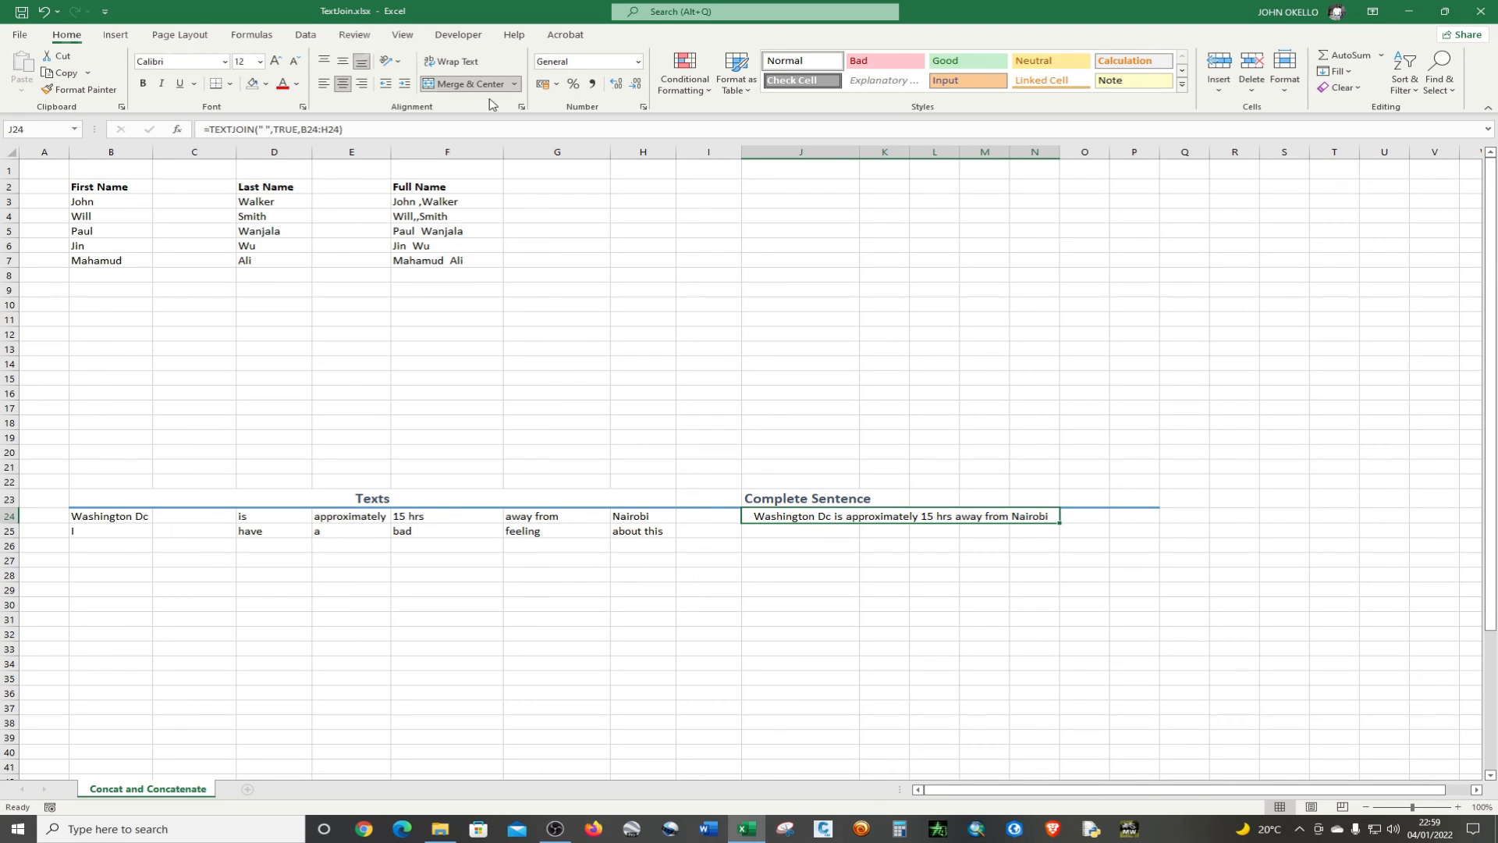
left_click(888, 558)
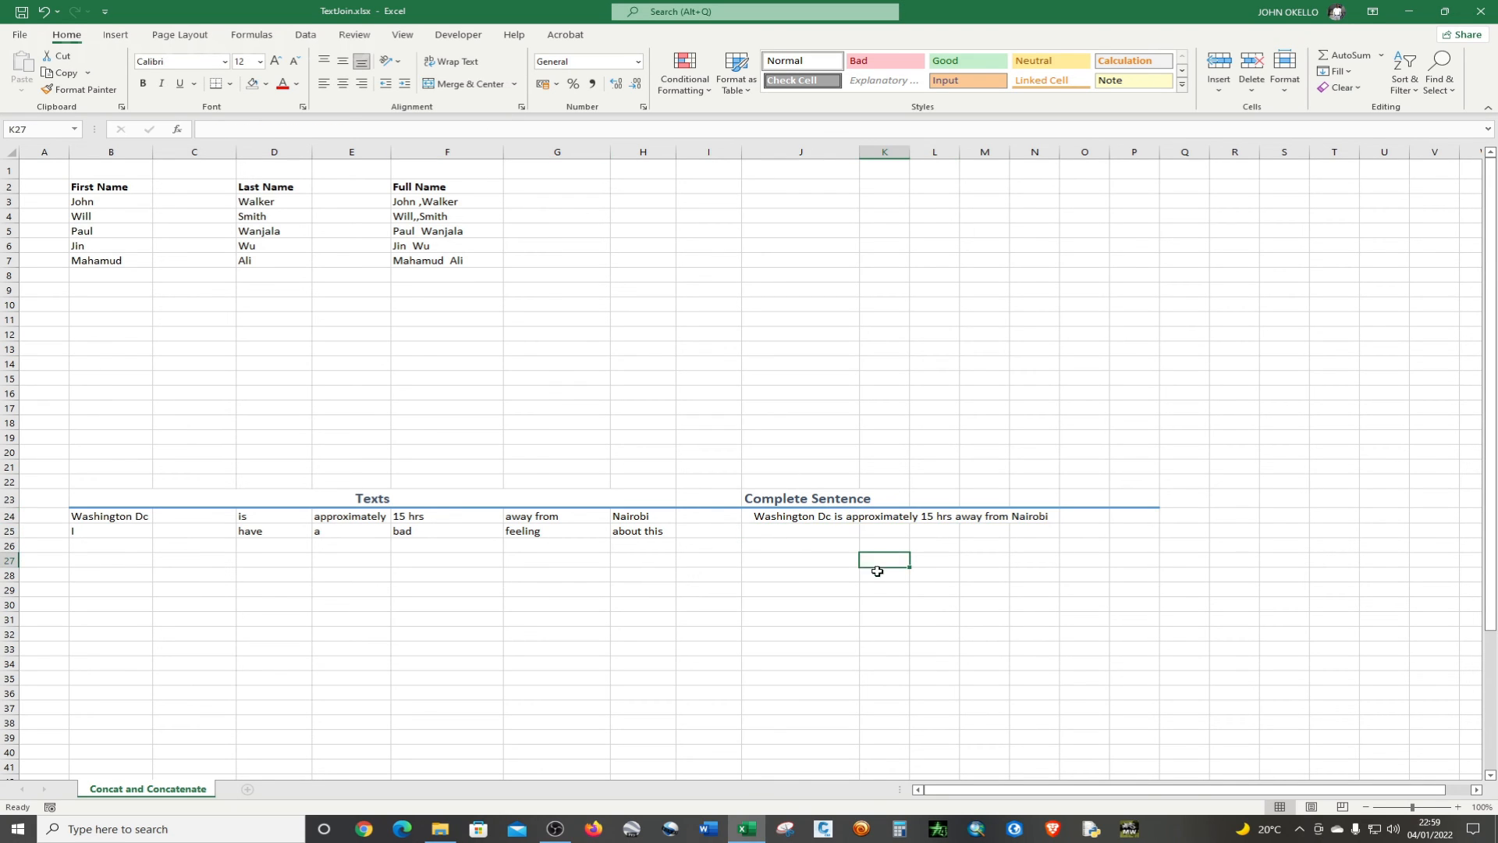
- Build the Complete Sentence in J25 using TEXTJOIN with a space delimiter, FALSE for including empty cells, and the range B25:H25
left_click(798, 530)
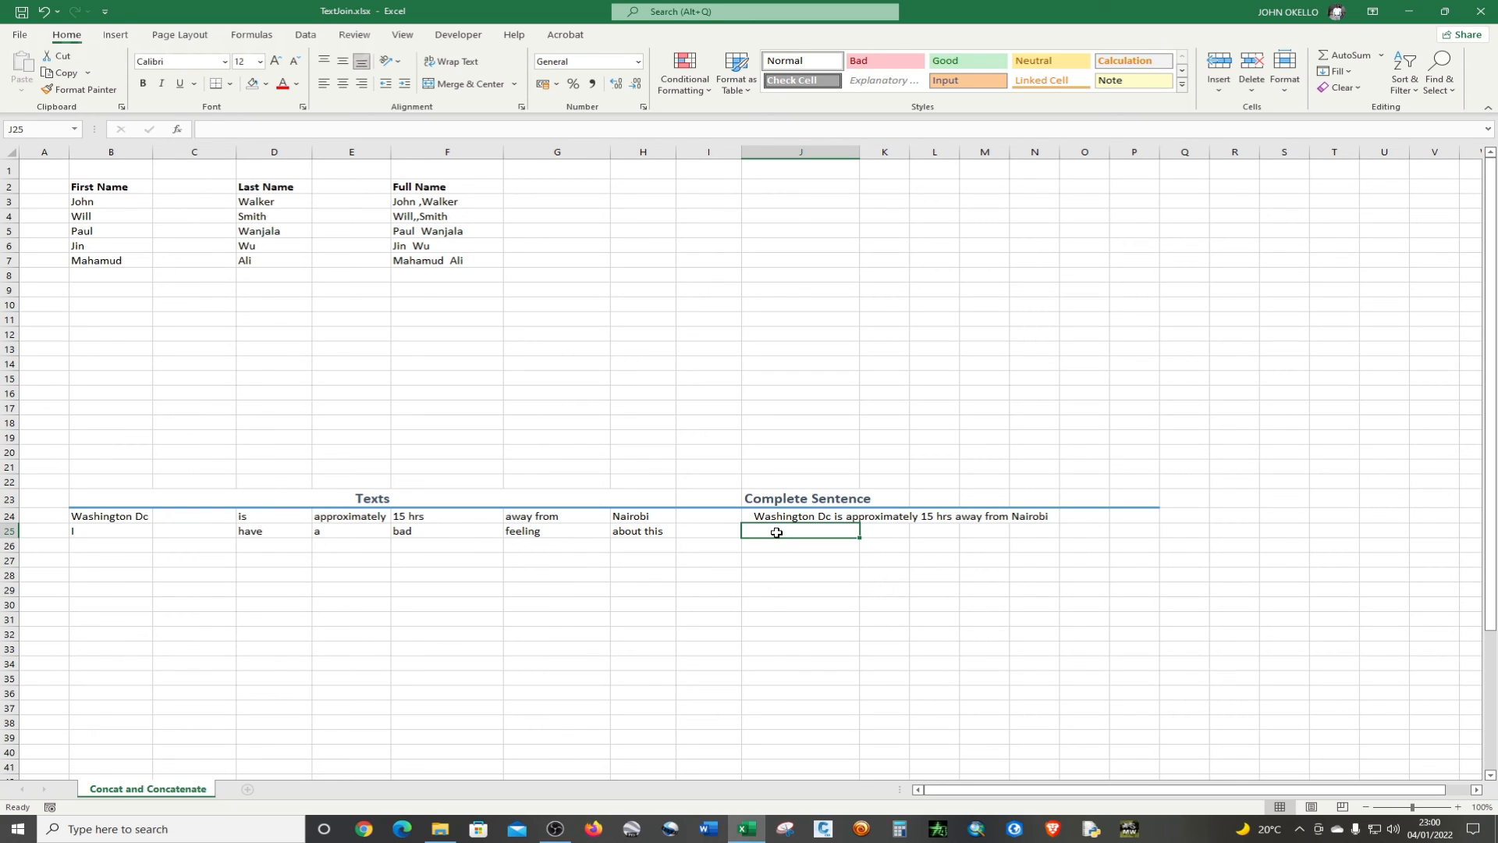
type("=")
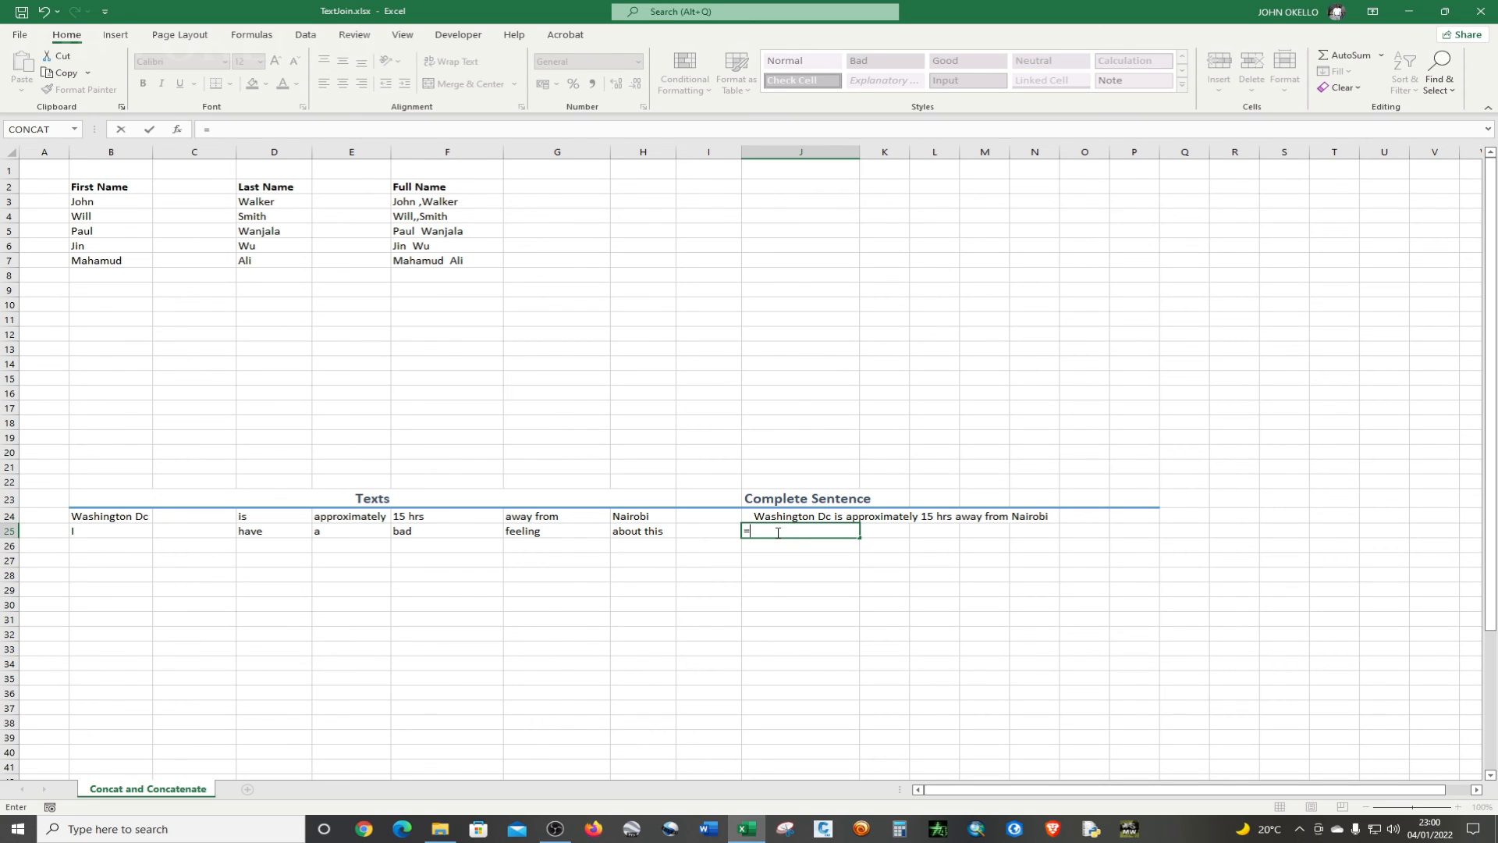
type("tex")
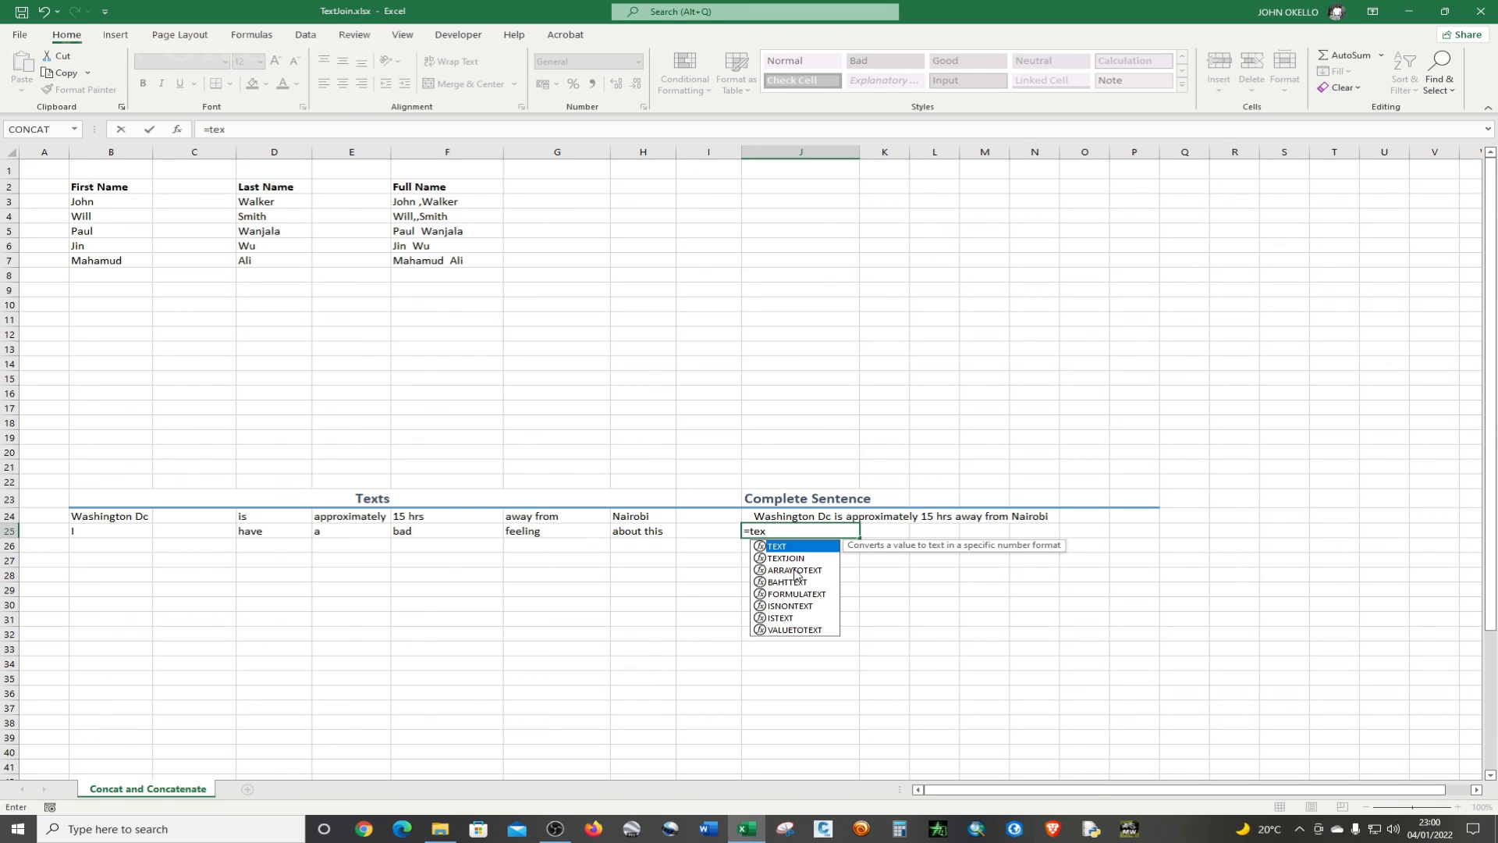
double_click(796, 558)
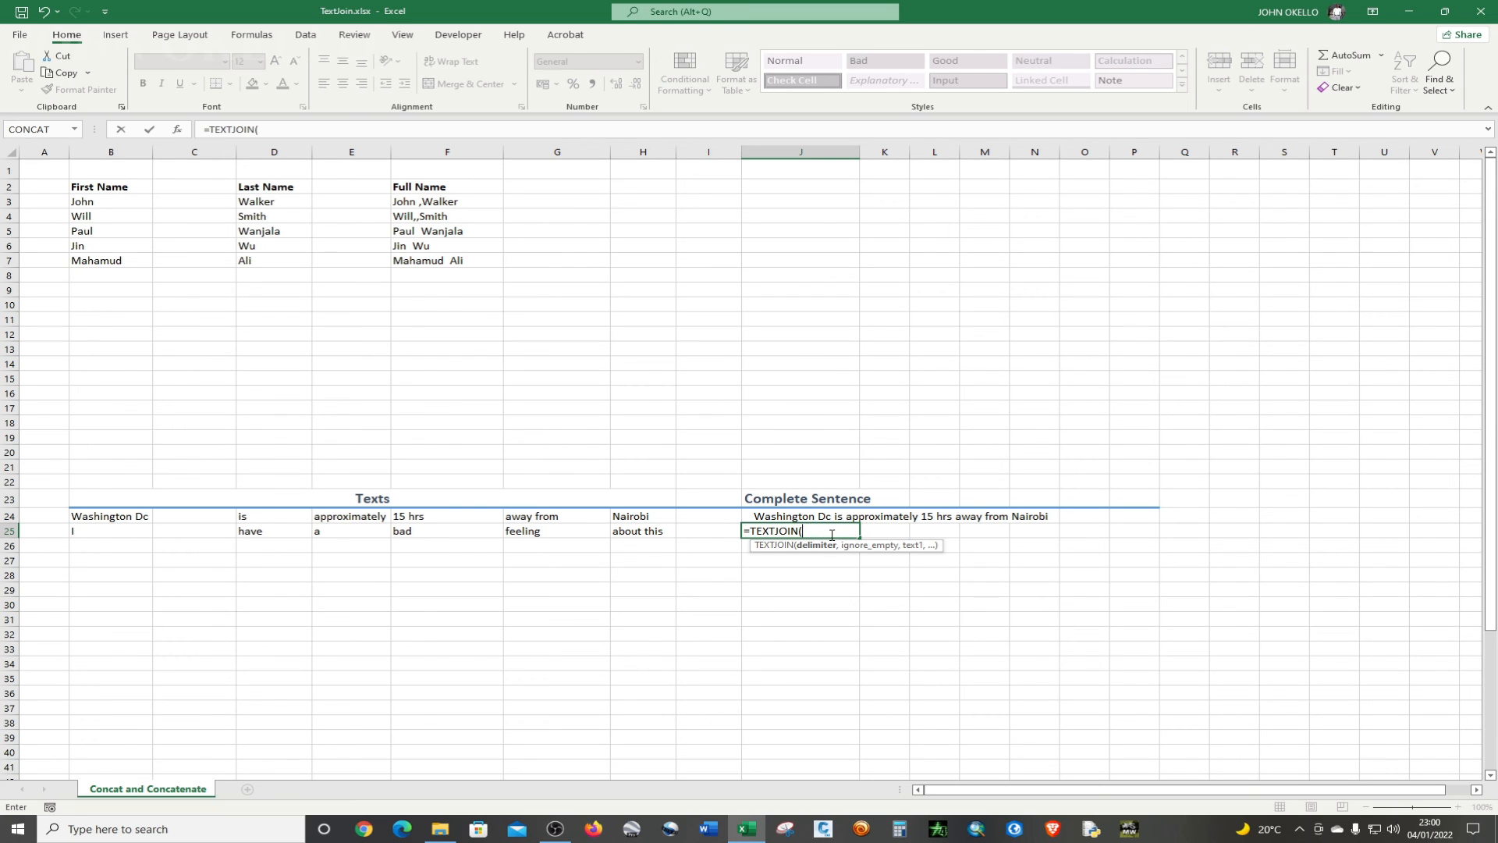
type("\" \",")
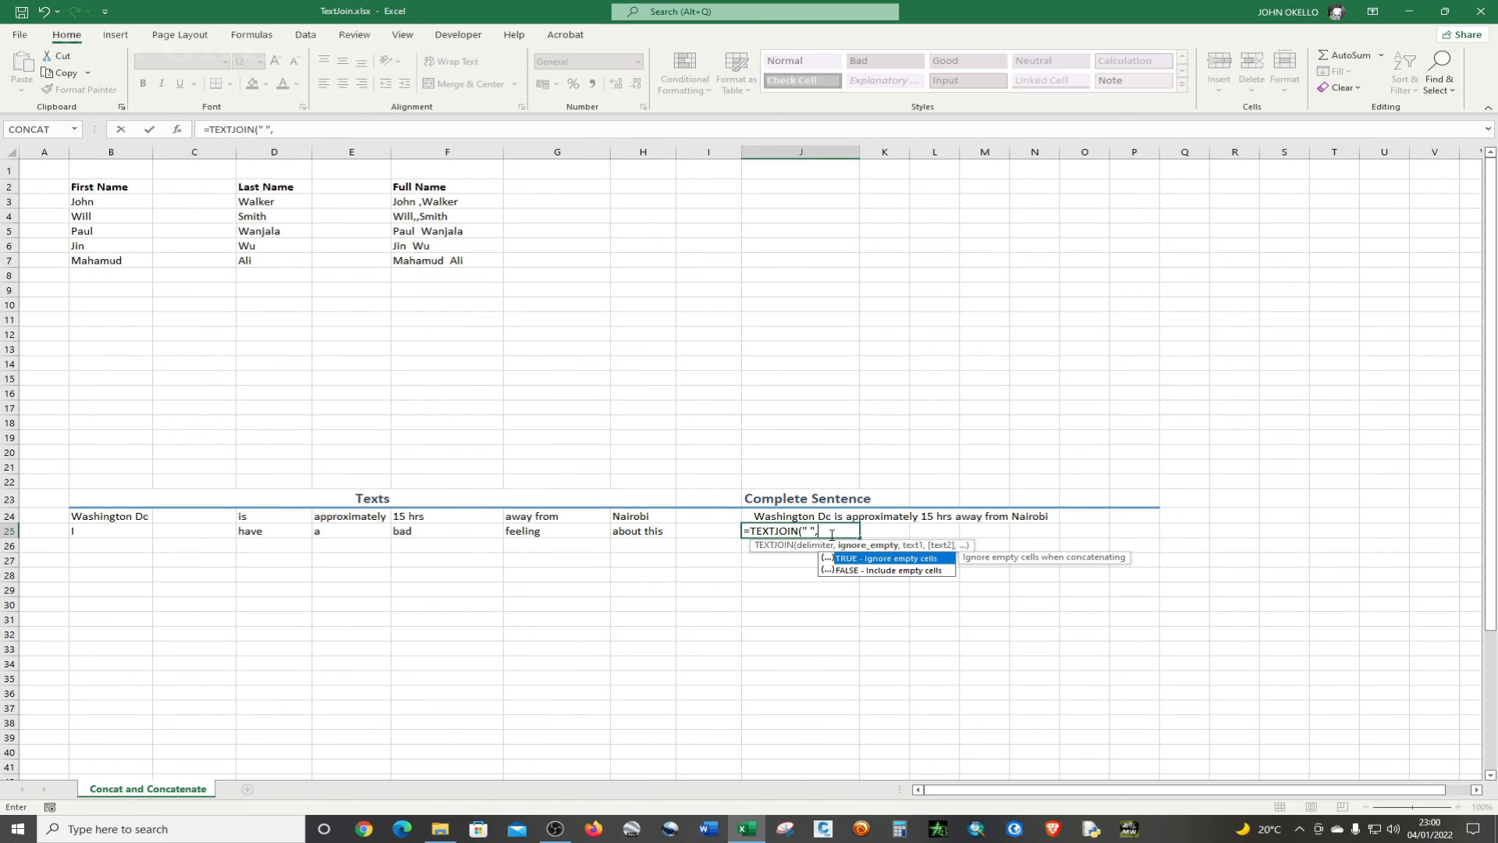
double_click(865, 571)
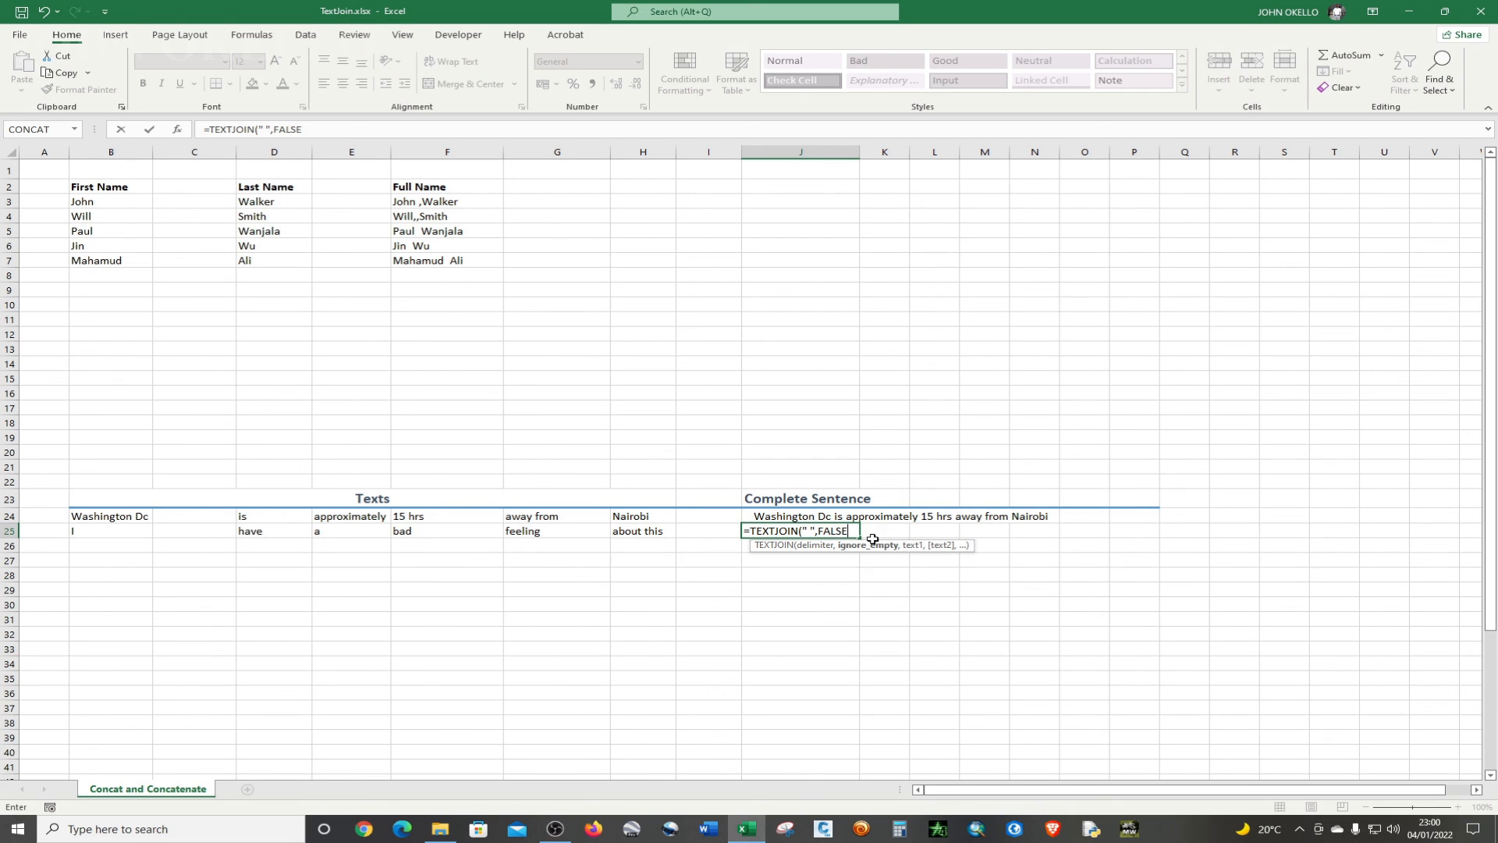
type(",")
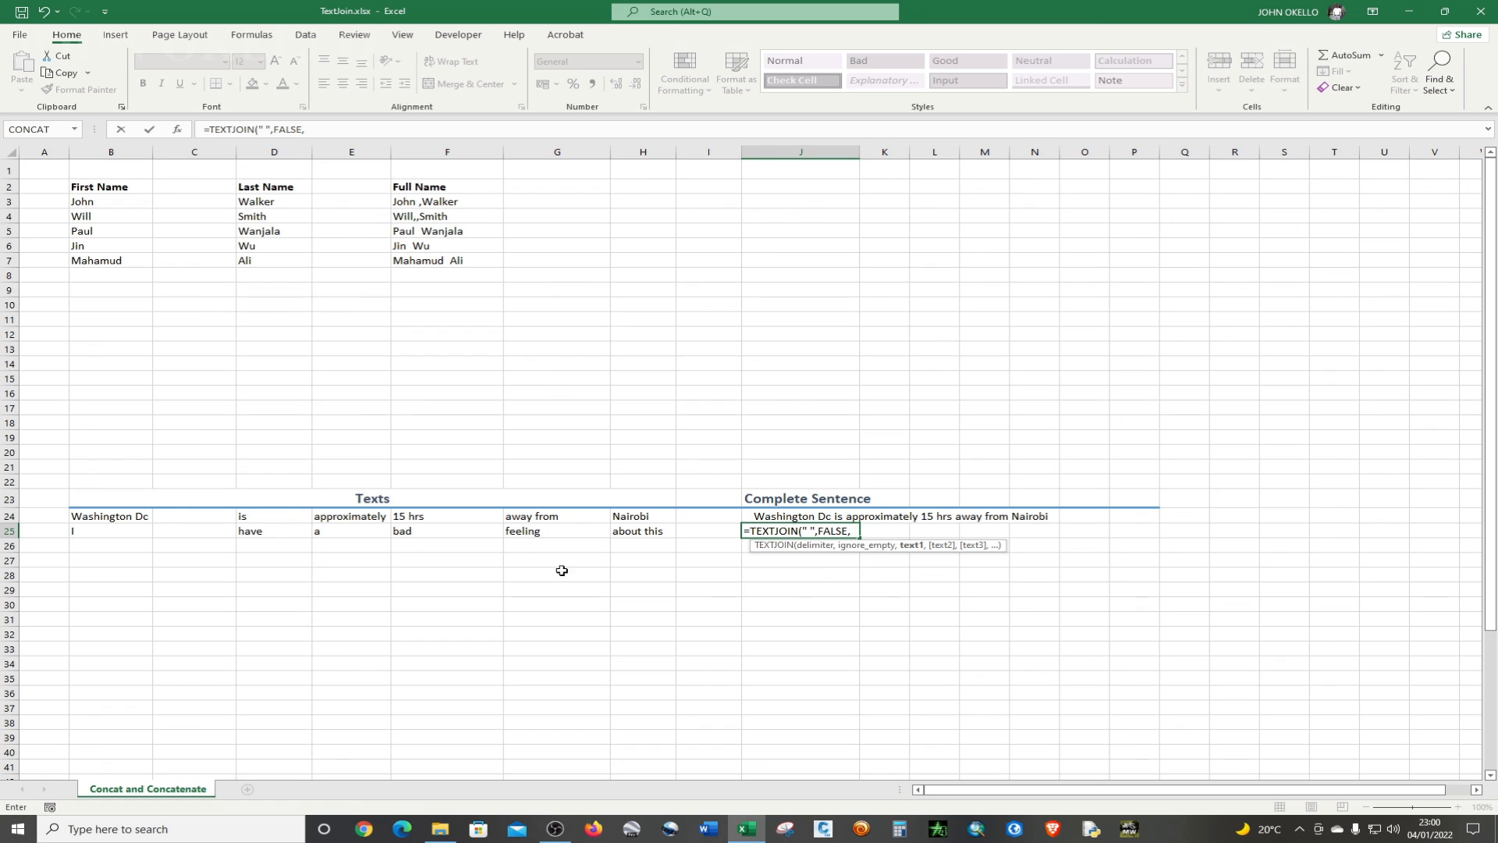
left_click_drag(116, 534, 652, 532)
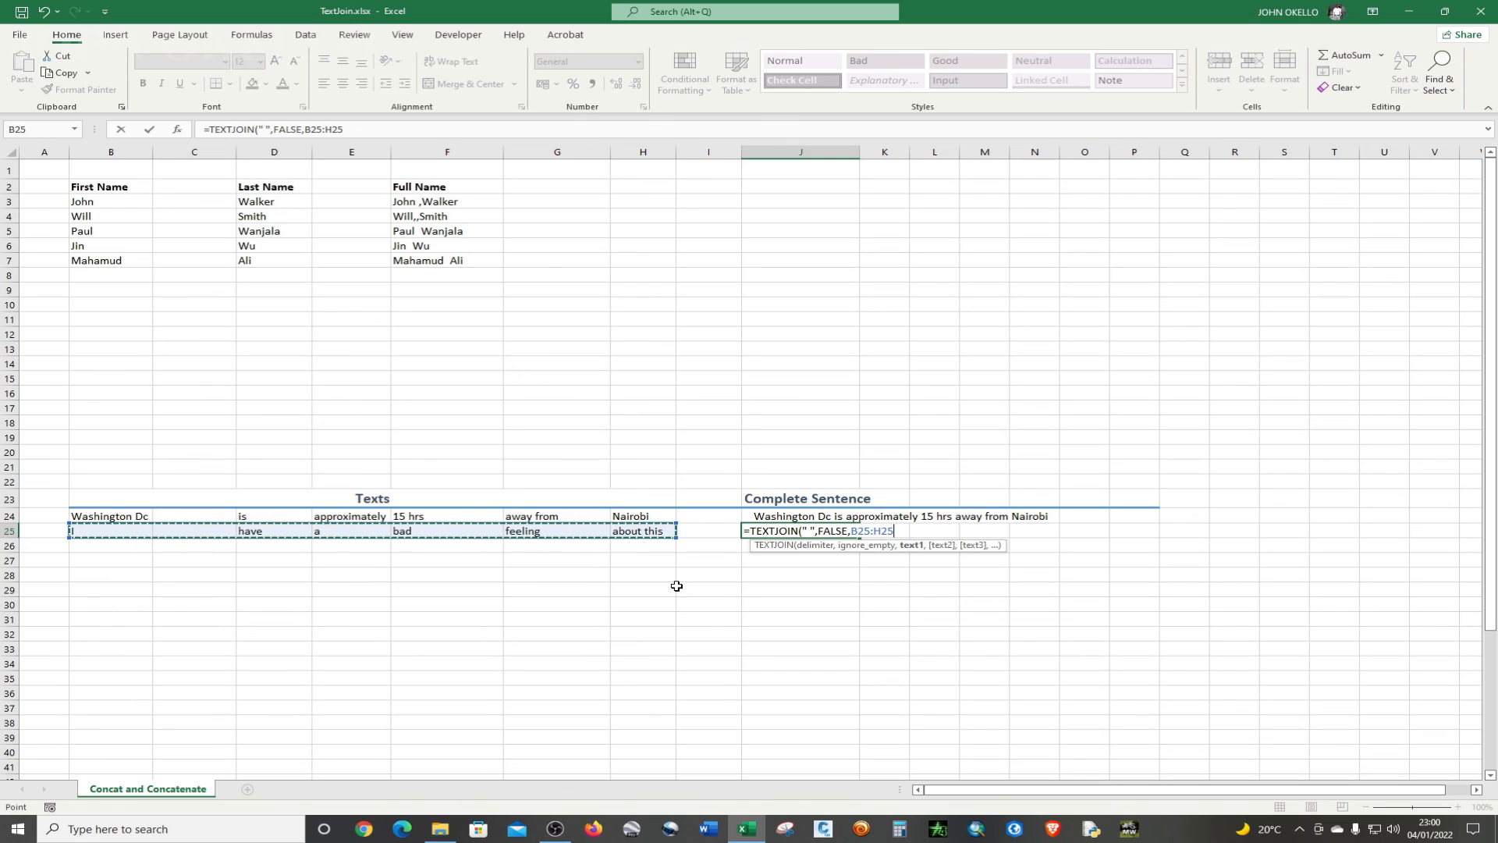
type(")")
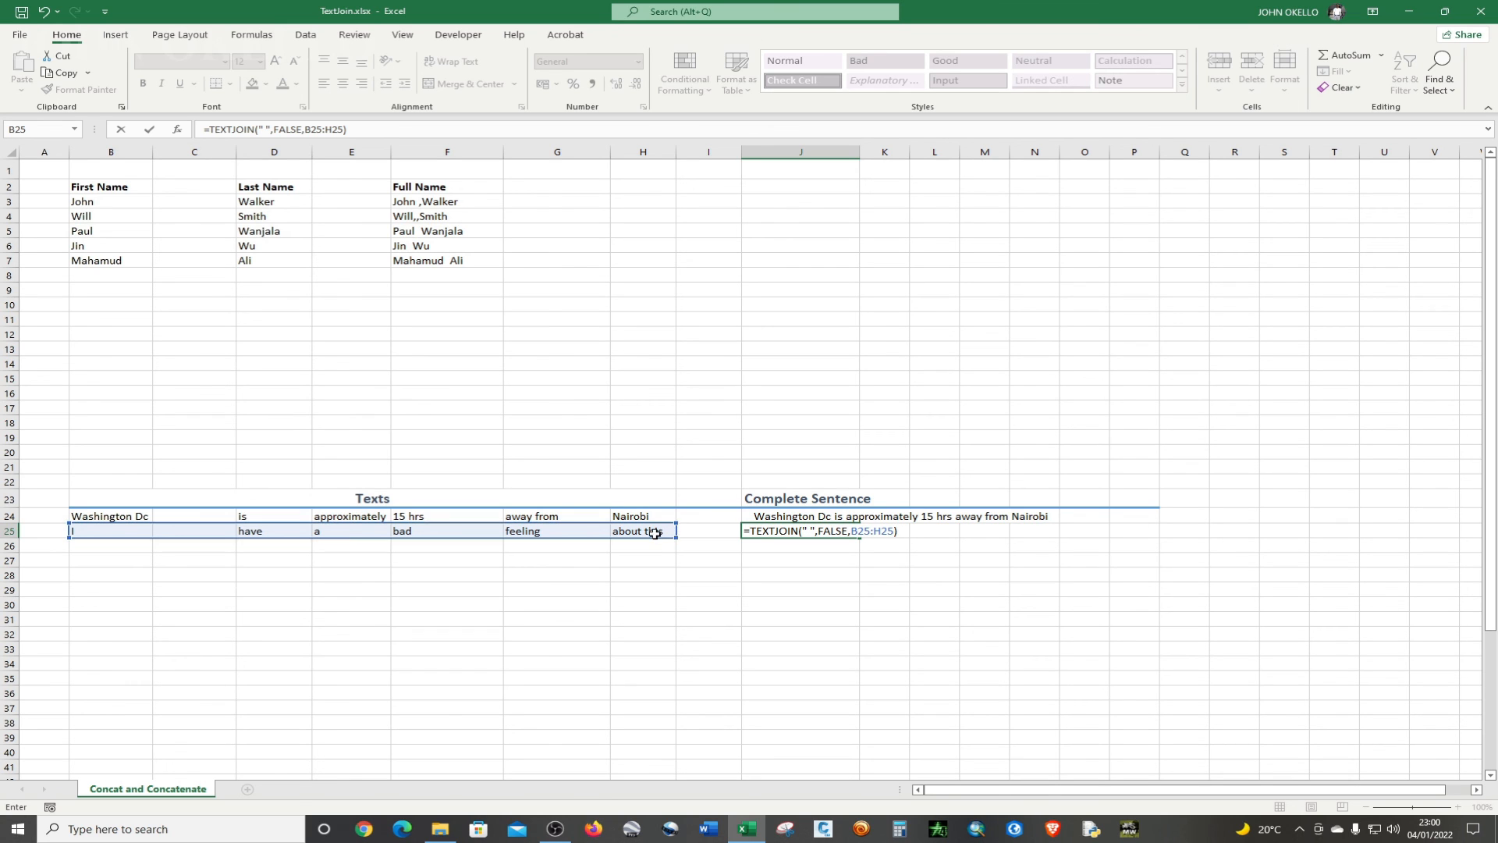
key("Return")
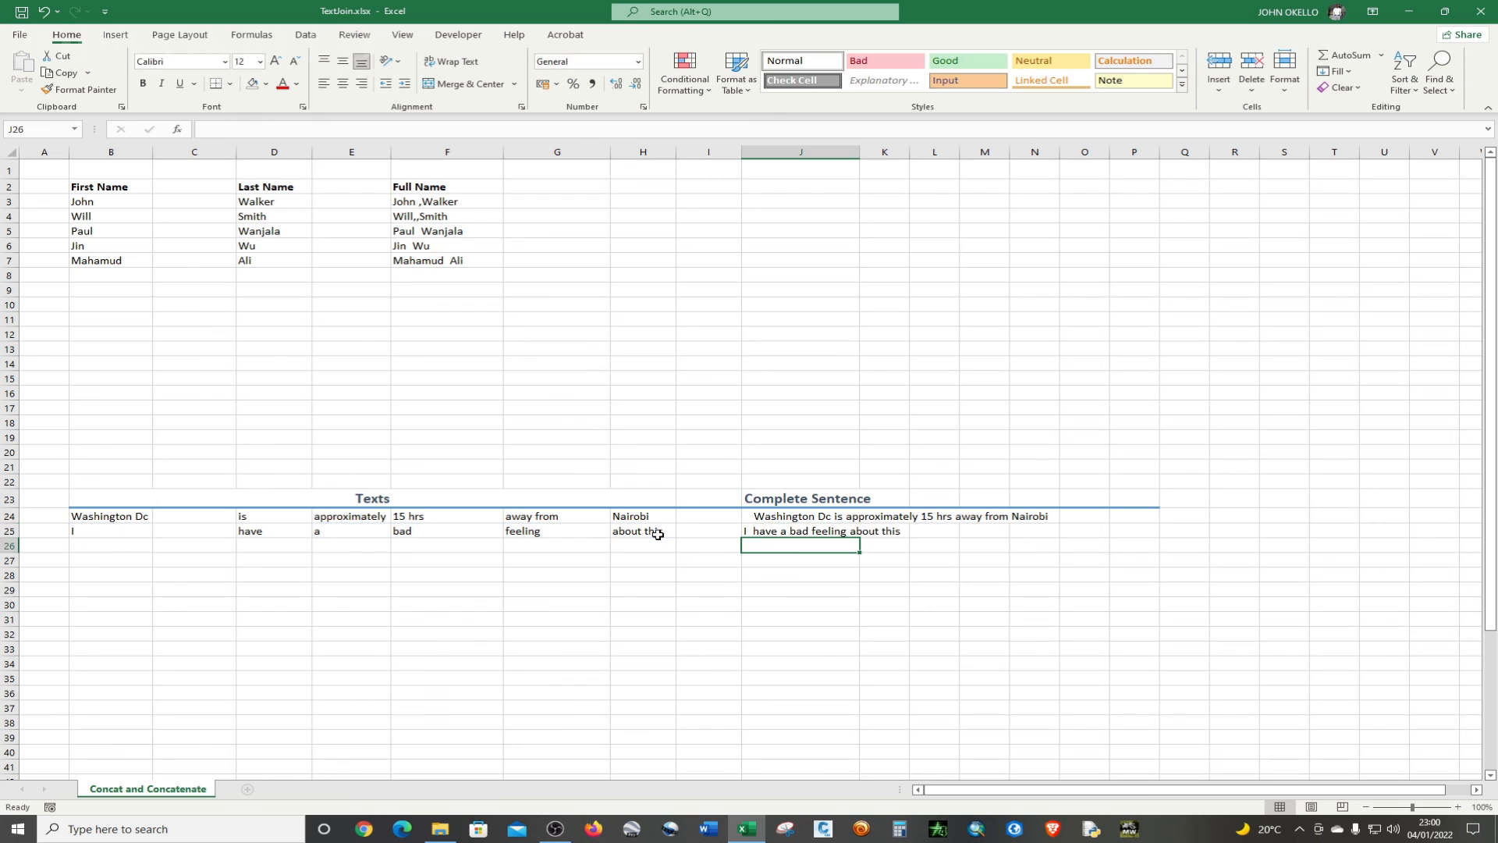
- Merge and center the complete sentence in row 25 across cells J25:N25
left_click(757, 530)
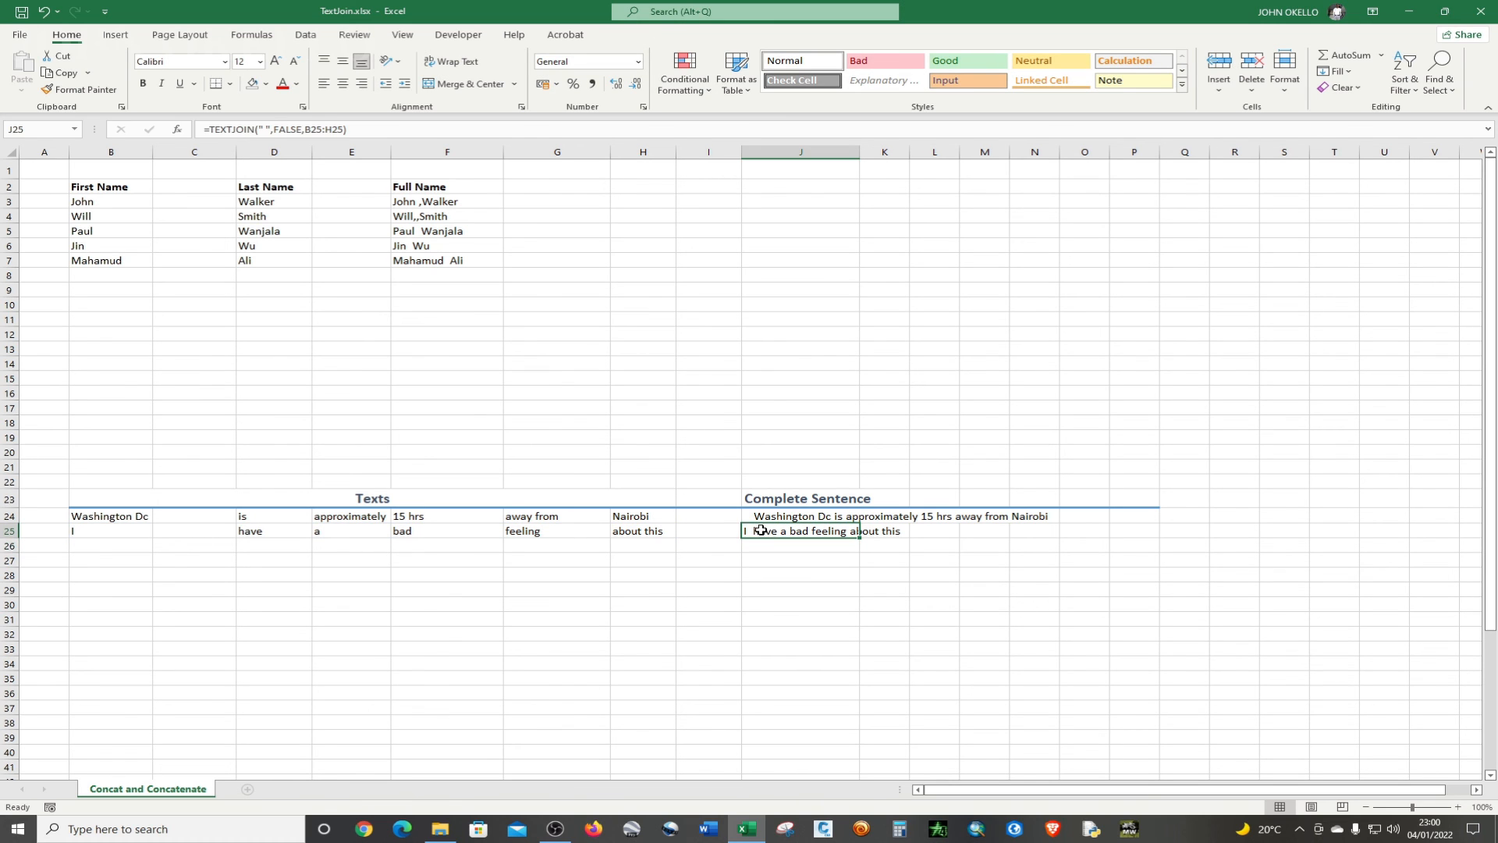
left_click_drag(778, 527, 1053, 531)
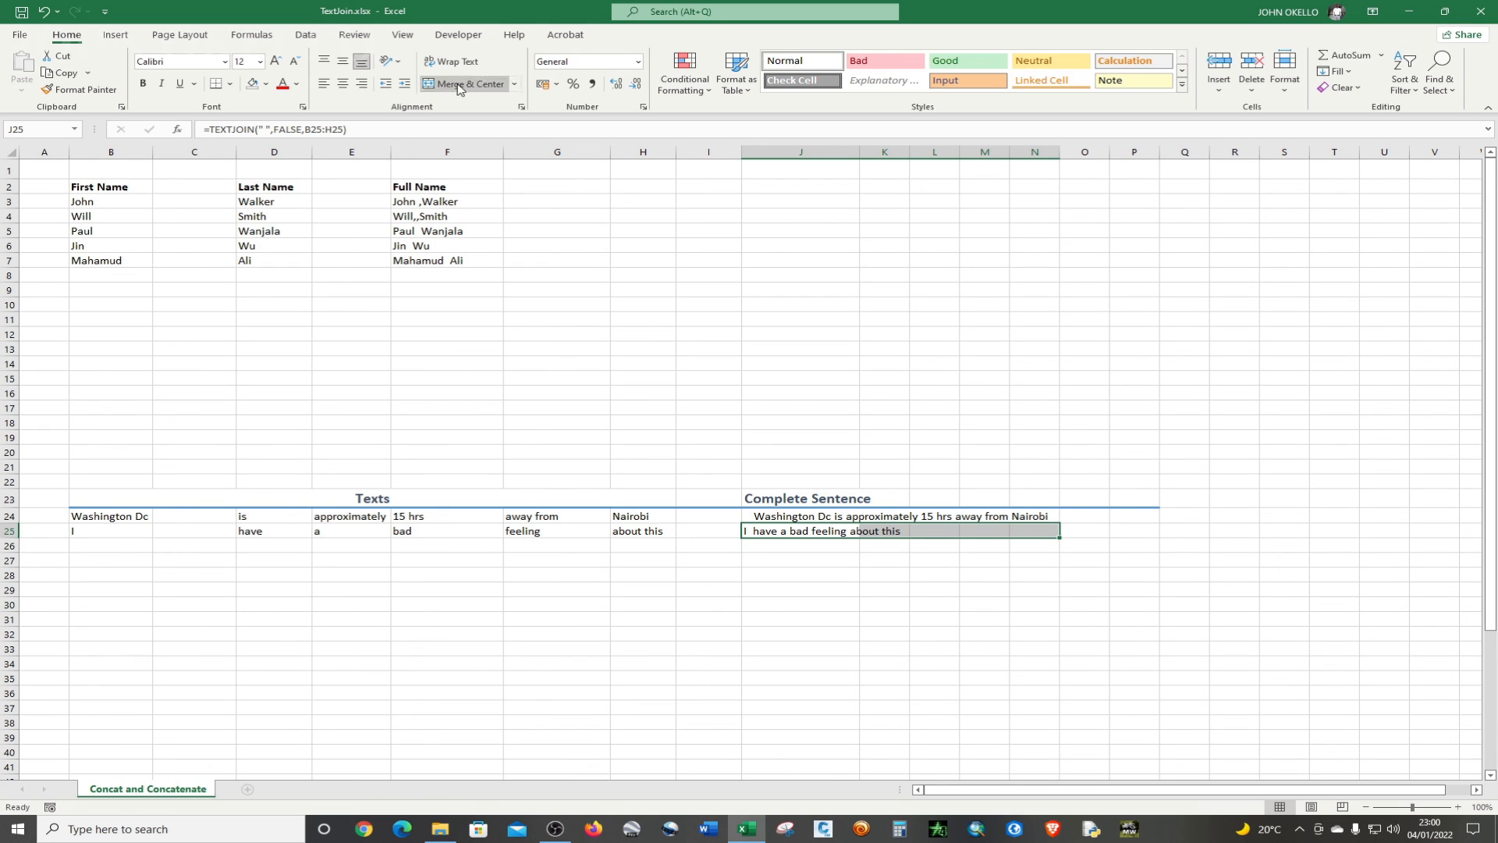
left_click(464, 83)
left_click(888, 573)
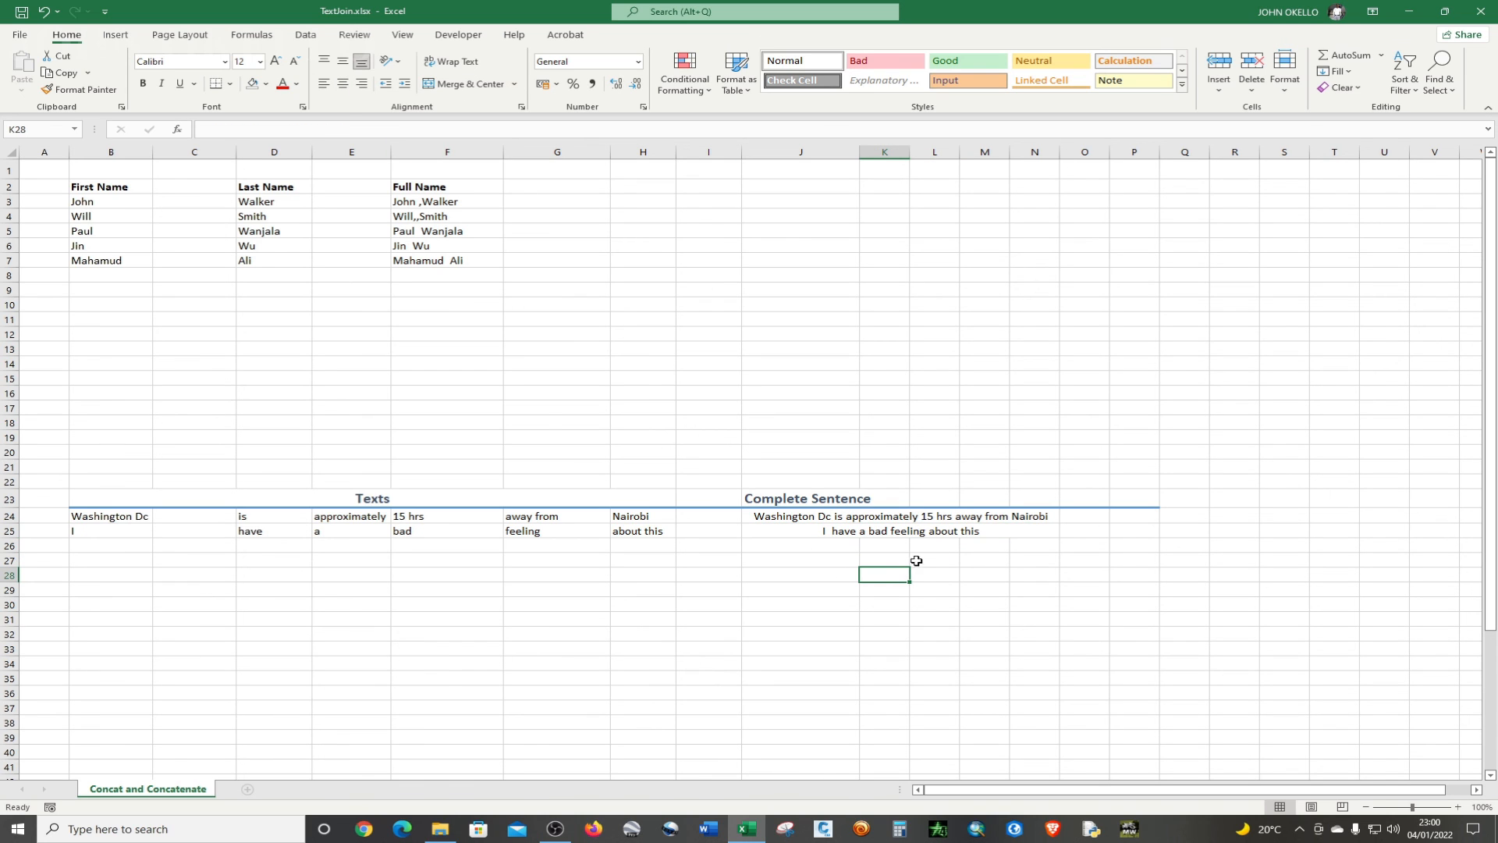